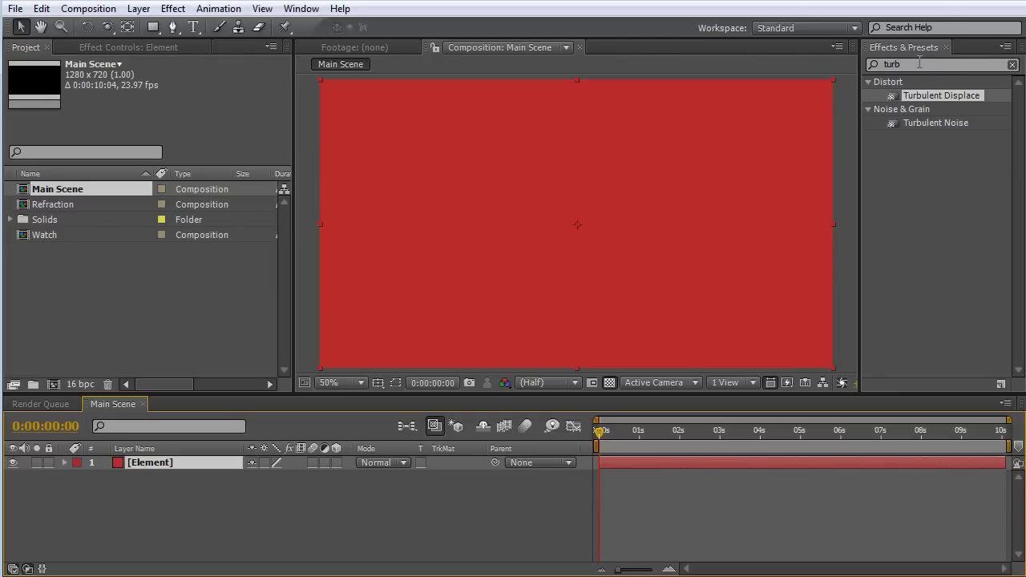
# Apply the Element effect, found by searching 'eleme', to the [Element] layer and open its Scene Setup.
pyautogui.hotkey('ctrl', '5')
pyautogui.write('eleme')
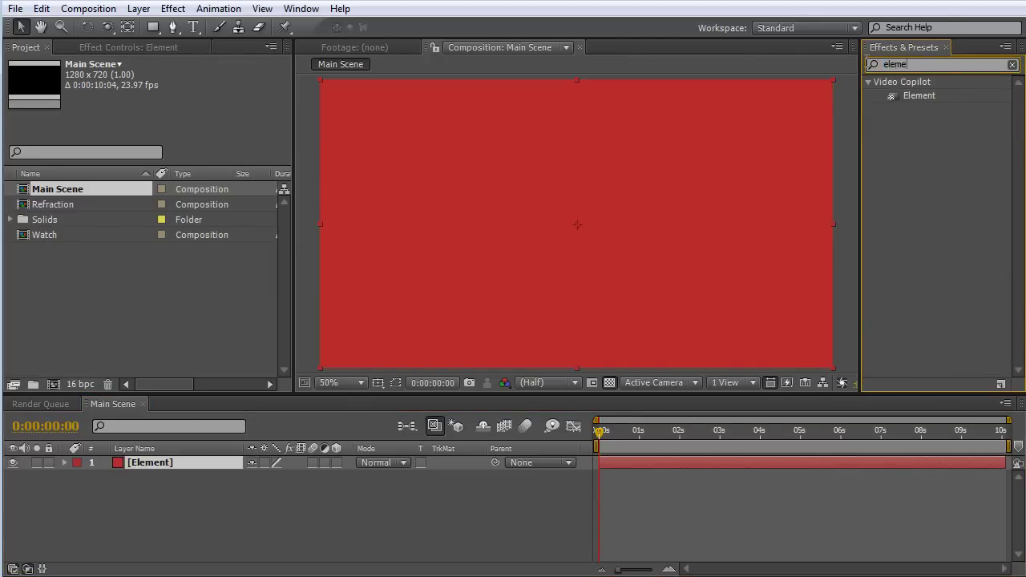
pyautogui.moveTo(918, 95); pyautogui.dragTo(178, 462)
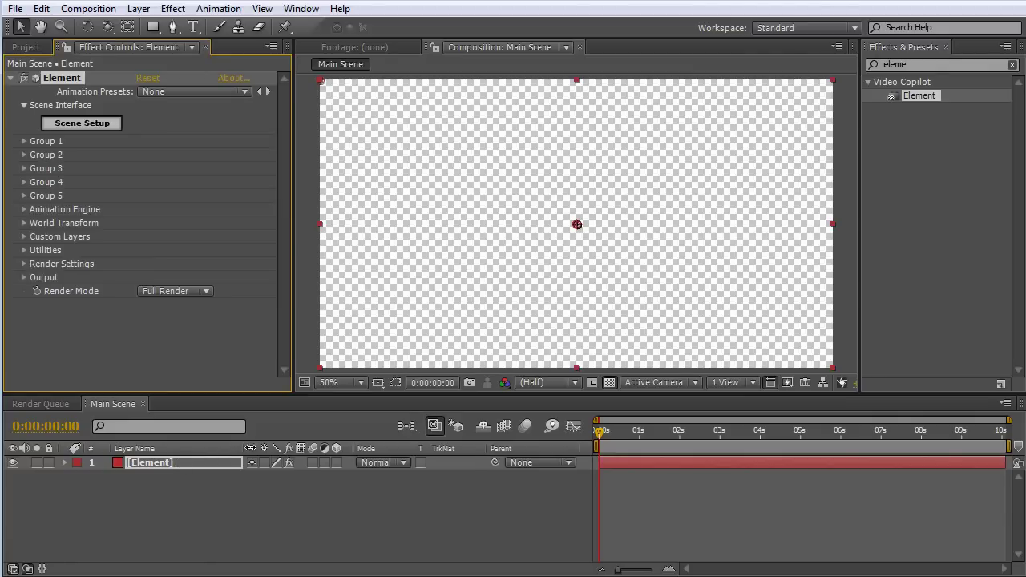
pyautogui.click(107, 130)
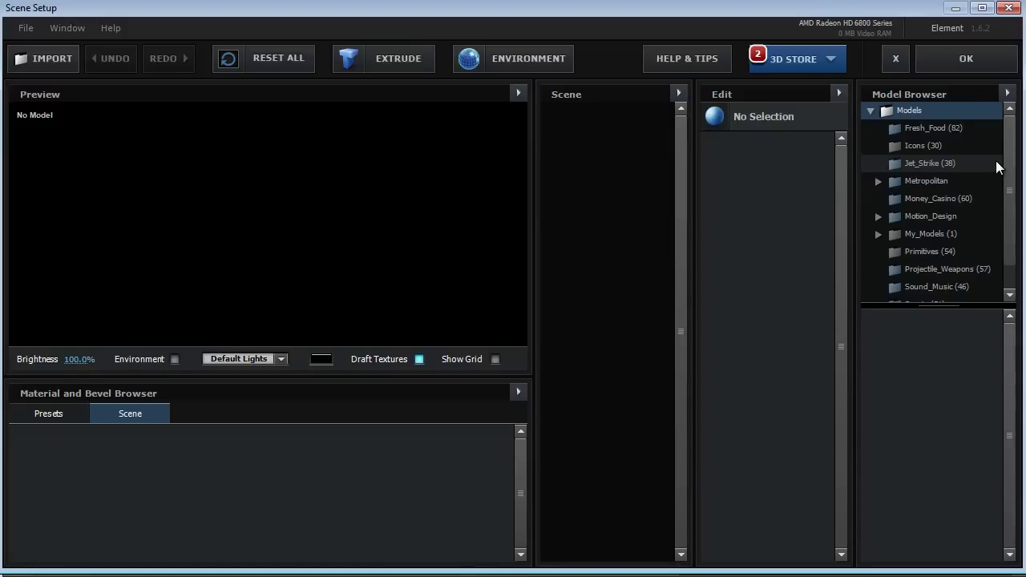
# Load the 45mm_handgun model from the Projectile_Weapons folder into the scene.
pyautogui.scroll(-1, 939, 240)
pyautogui.click(939, 240)
pyautogui.scroll(1, 929, 400)
pyautogui.doubleClick(928, 399)
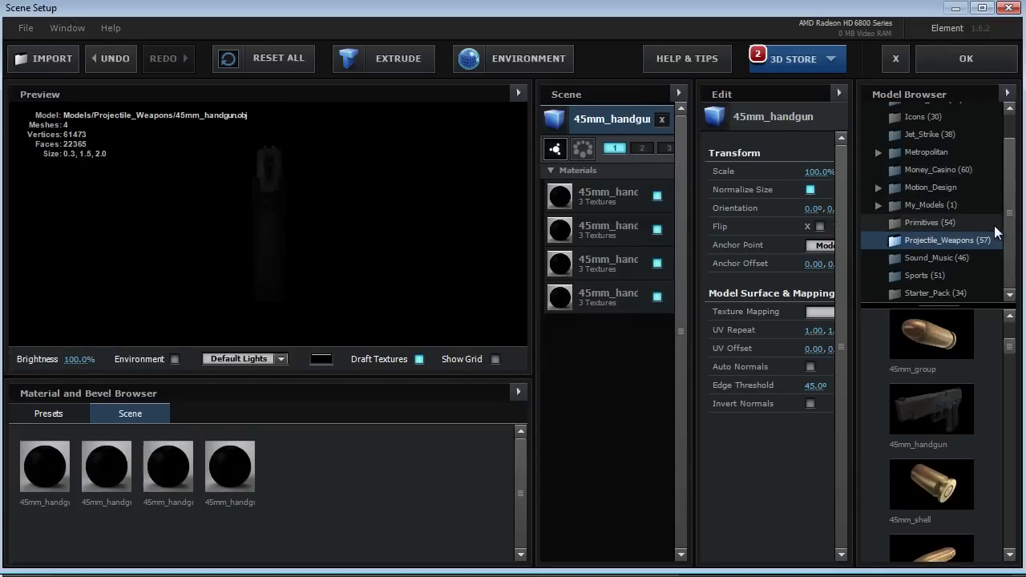
# Add the liquid_03 splash model from Motion_Design > Liquids to the scene.
pyautogui.click(942, 191)
pyautogui.moveTo(1012, 170); pyautogui.dragTo(998, 222)
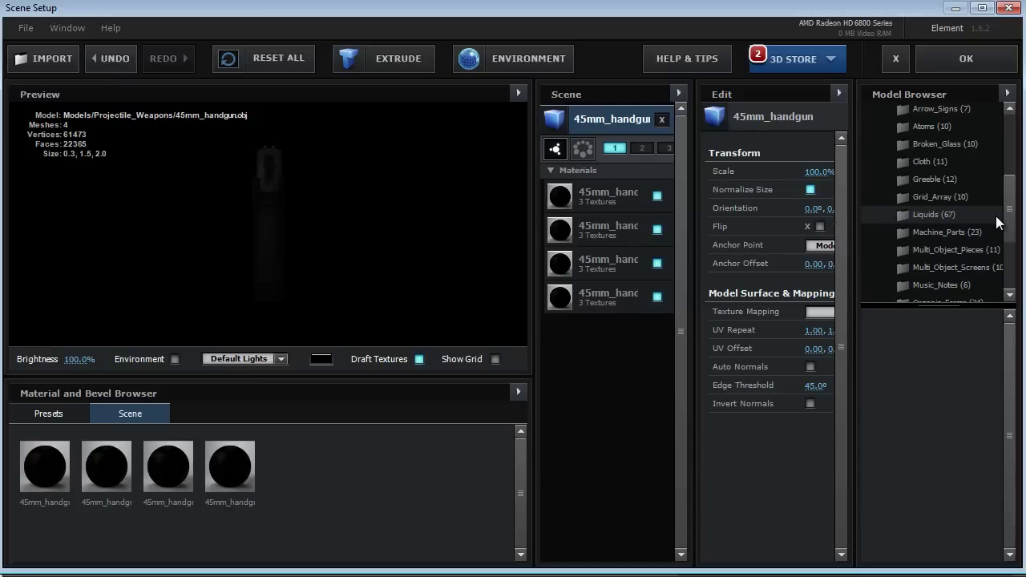
pyautogui.click(976, 214)
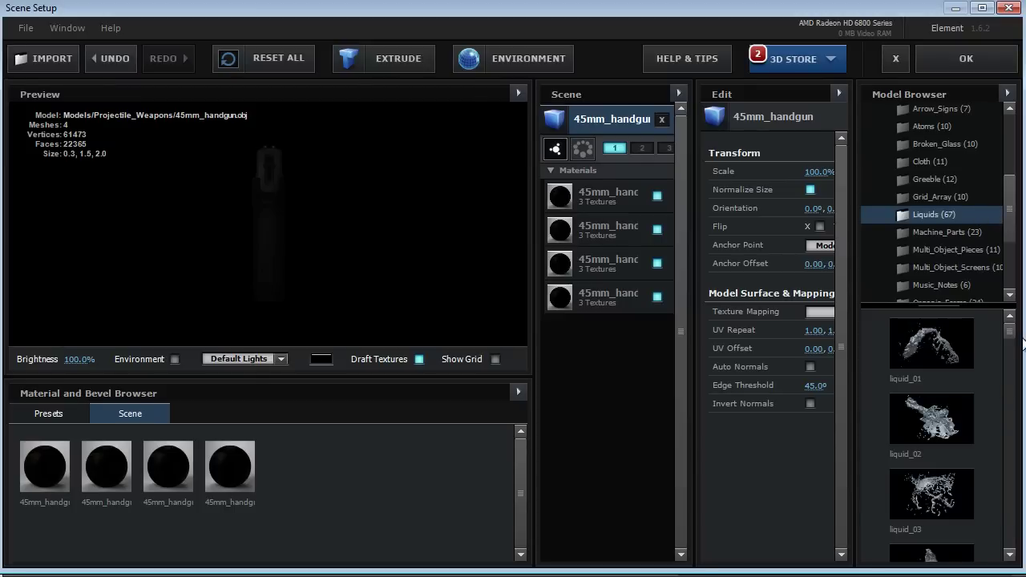
pyautogui.scroll(-2, 1014, 334)
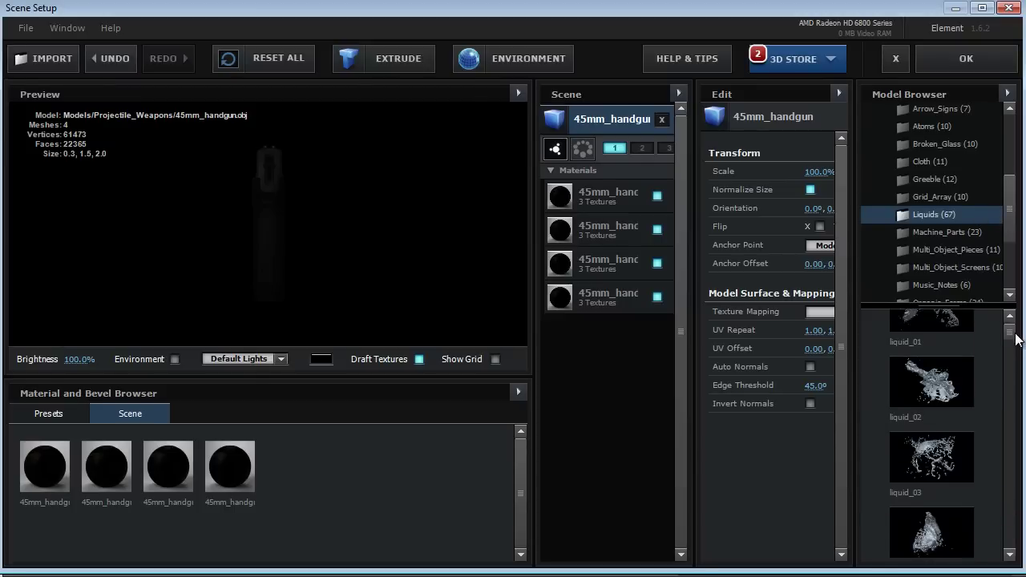
pyautogui.click(935, 444)
pyautogui.moveTo(341, 196); pyautogui.dragTo(266, 188)
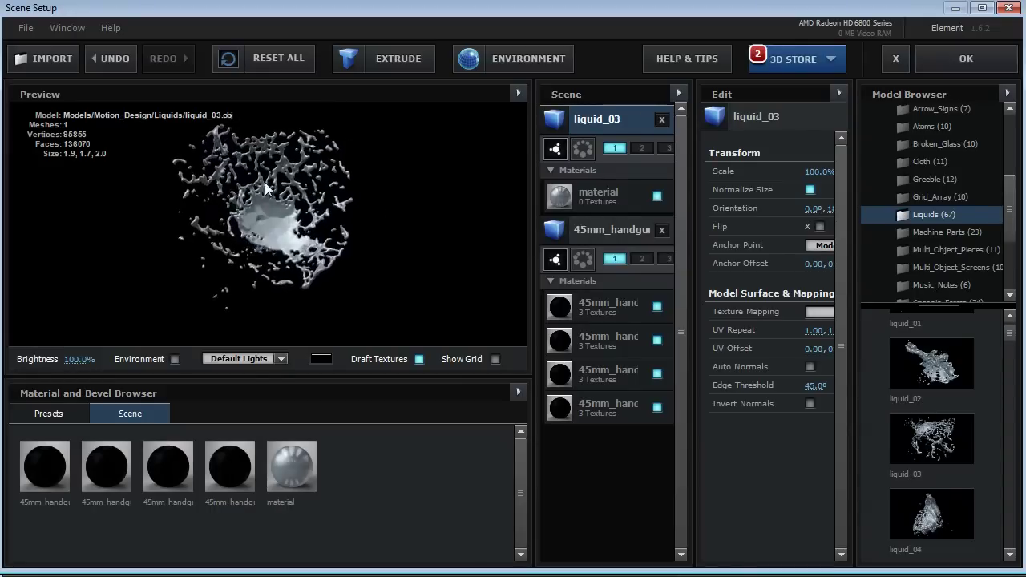
# Apply the Pro_Shaders > Translucent 'clear' material to the liquid_03 model.
pyautogui.click(67, 411)
pyautogui.doubleClick(79, 470)
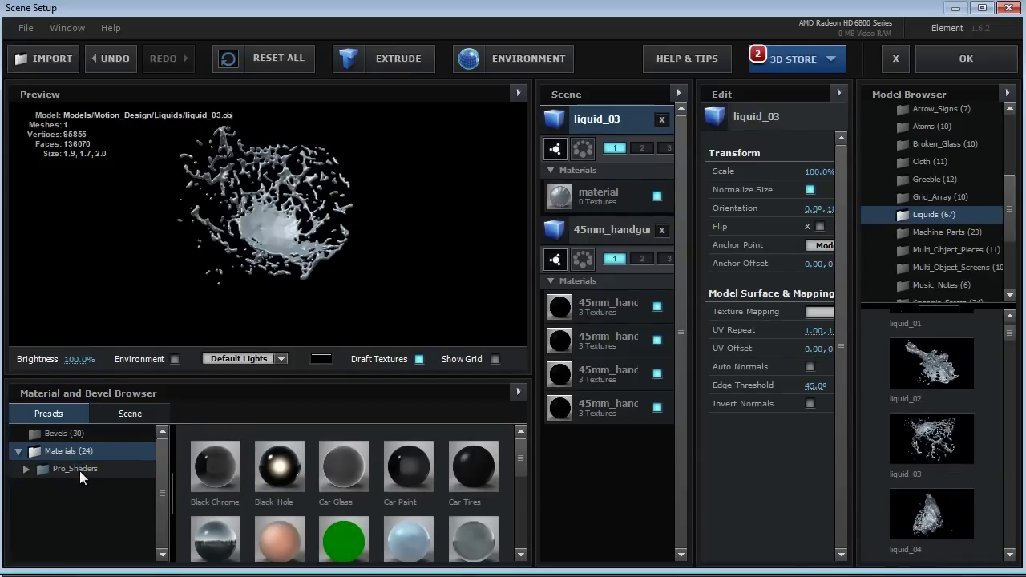
pyautogui.moveTo(157, 457); pyautogui.dragTo(162, 500)
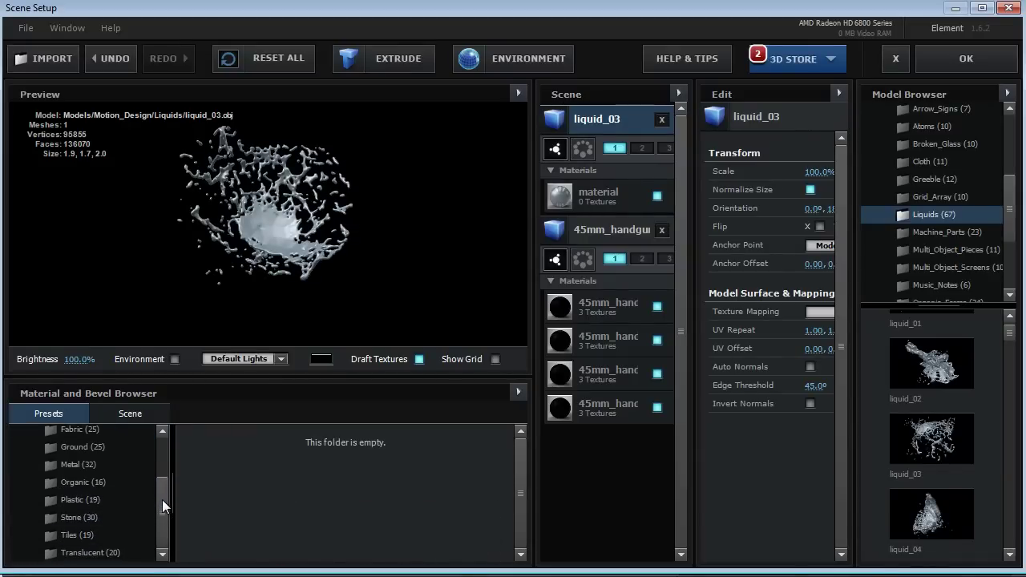
pyautogui.click(115, 552)
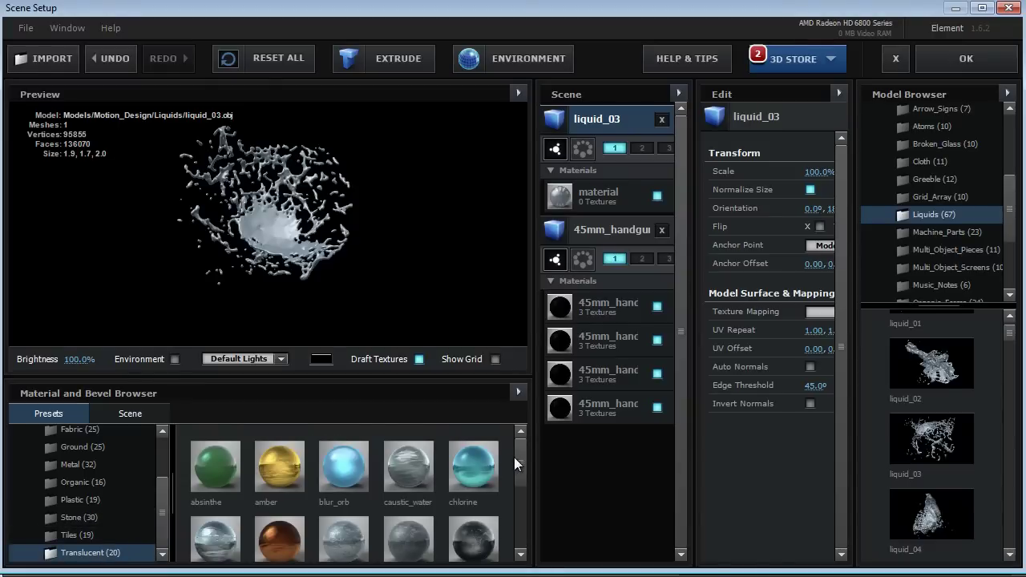
pyautogui.moveTo(514, 457); pyautogui.dragTo(519, 467)
pyautogui.moveTo(208, 521); pyautogui.dragTo(295, 197)
# Inspect the clear splash, put liquid_03 in group 2, and accept the scene setup.
pyautogui.moveTo(287, 240); pyautogui.dragTo(262, 260)
pyautogui.scroll(3, 262, 263)
pyautogui.scroll(5, 269, 258)
pyautogui.scroll(-5, 277, 251)
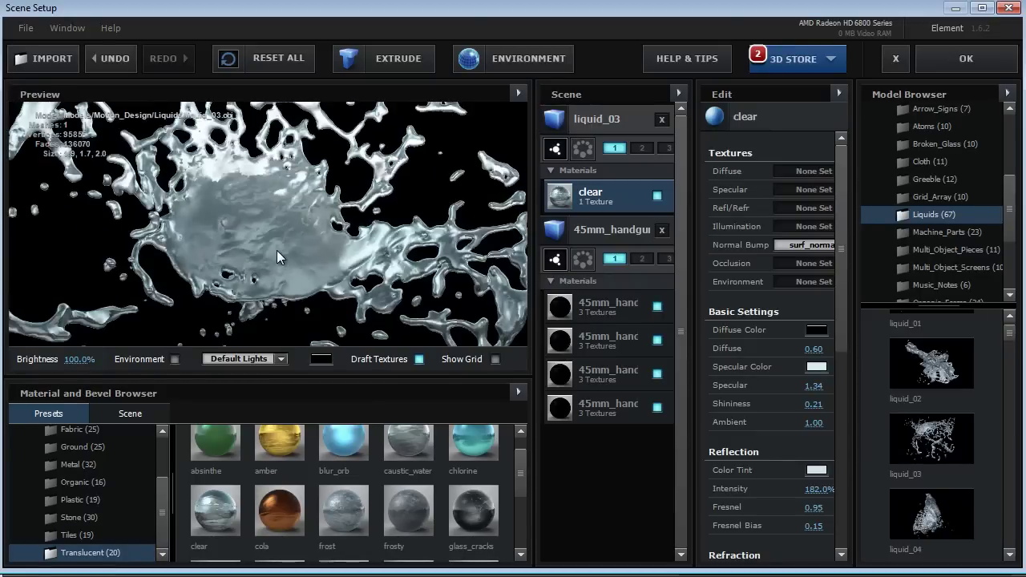
pyautogui.scroll(2, 276, 250)
pyautogui.scroll(-3, 277, 217)
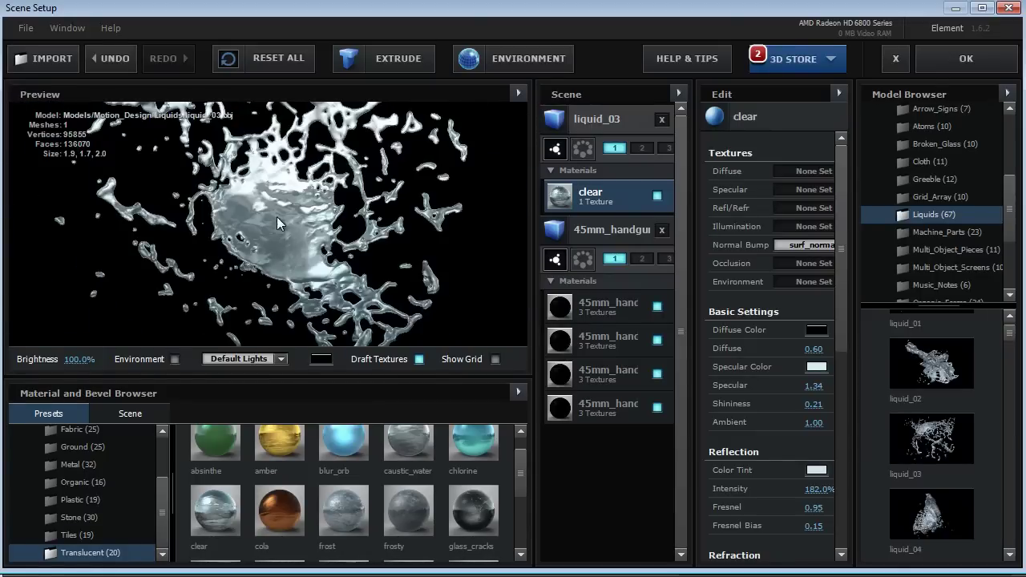
pyautogui.scroll(5, 107, 480)
pyautogui.click(71, 449)
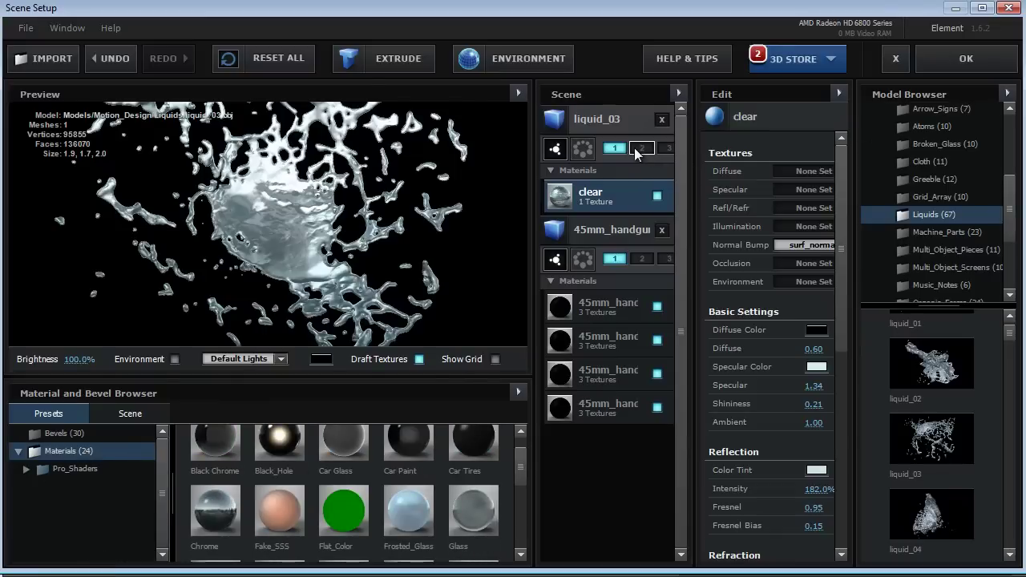
pyautogui.click(972, 59)
# Add a new Camera 1 with default settings and orbit it slightly around the gun.
pyautogui.click(138, 9)
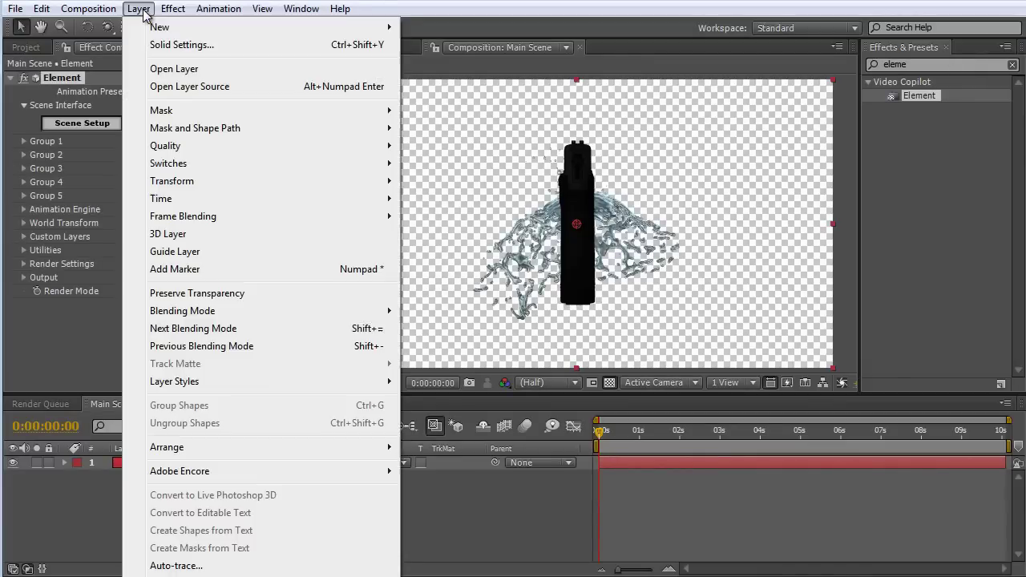
pyautogui.moveTo(150, 31)
pyautogui.click(447, 78)
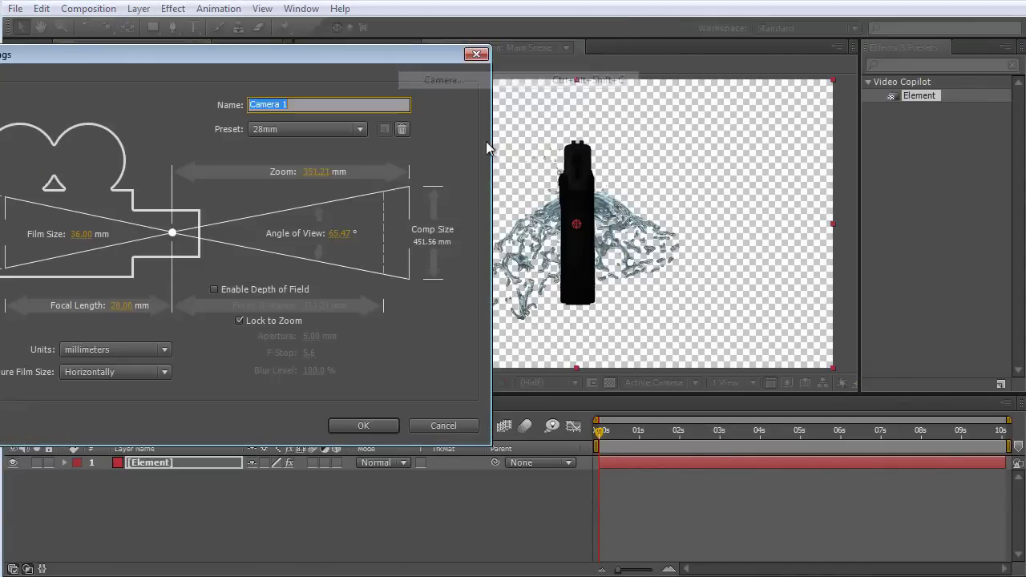
pyautogui.click(369, 426)
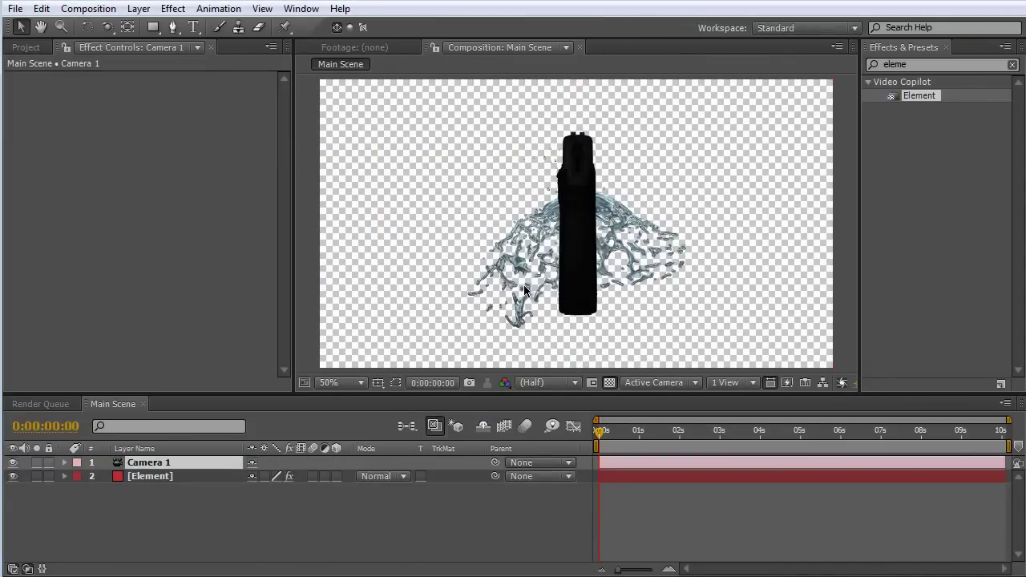
pyautogui.press('c')
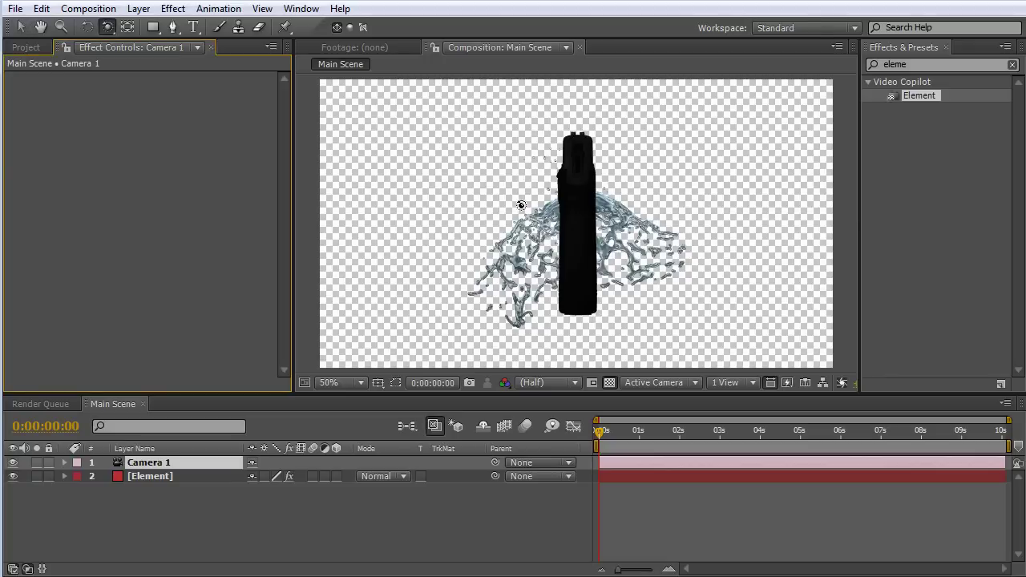
pyautogui.moveTo(507, 199); pyautogui.dragTo(726, 230)
# Move the Group 2 splash to Position Z 370 and XY 659, 207, tilted 76° on X.
pyautogui.click(144, 476)
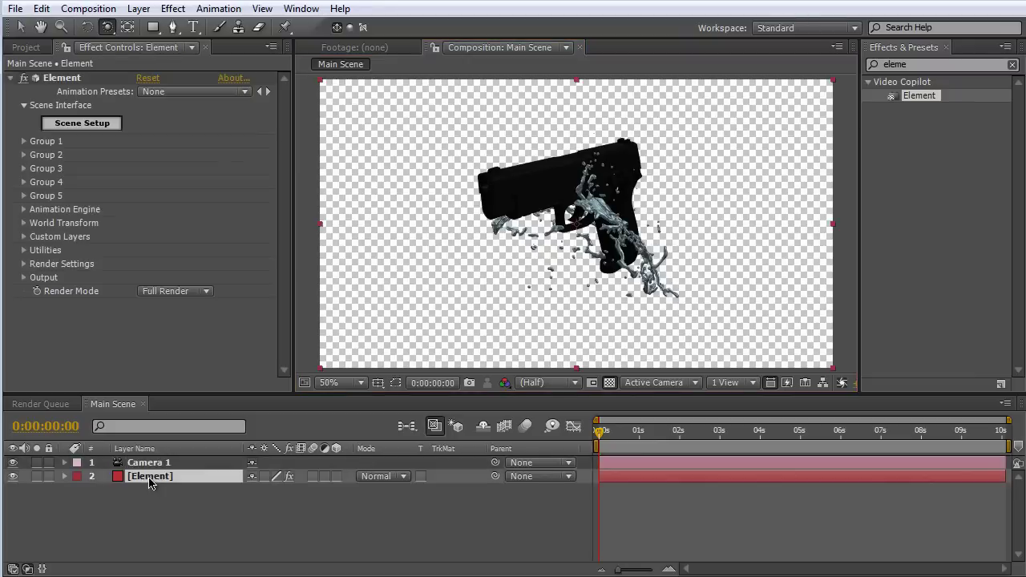
pyautogui.click(24, 154)
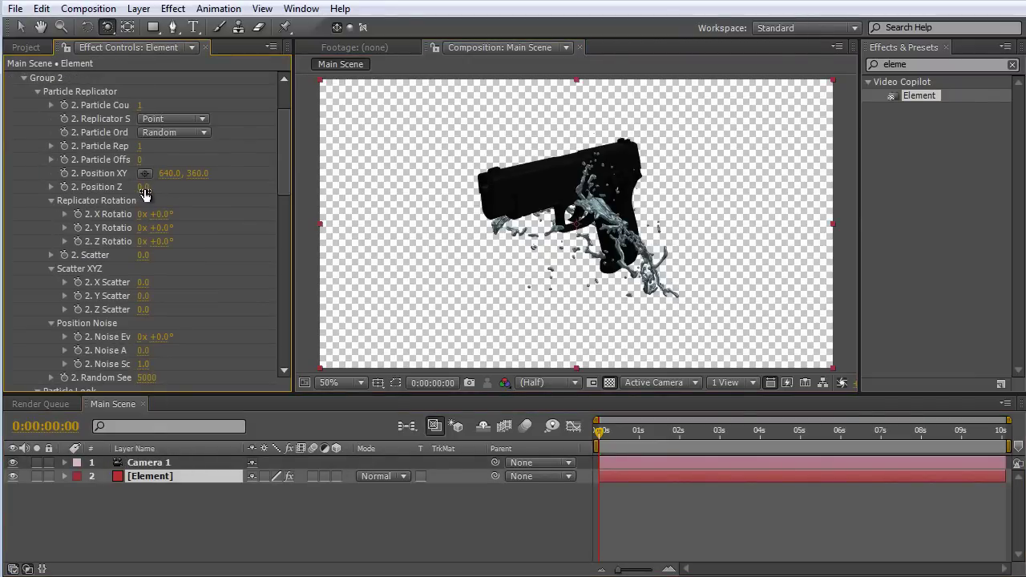
pyautogui.moveTo(142, 194); pyautogui.dragTo(108, 173)
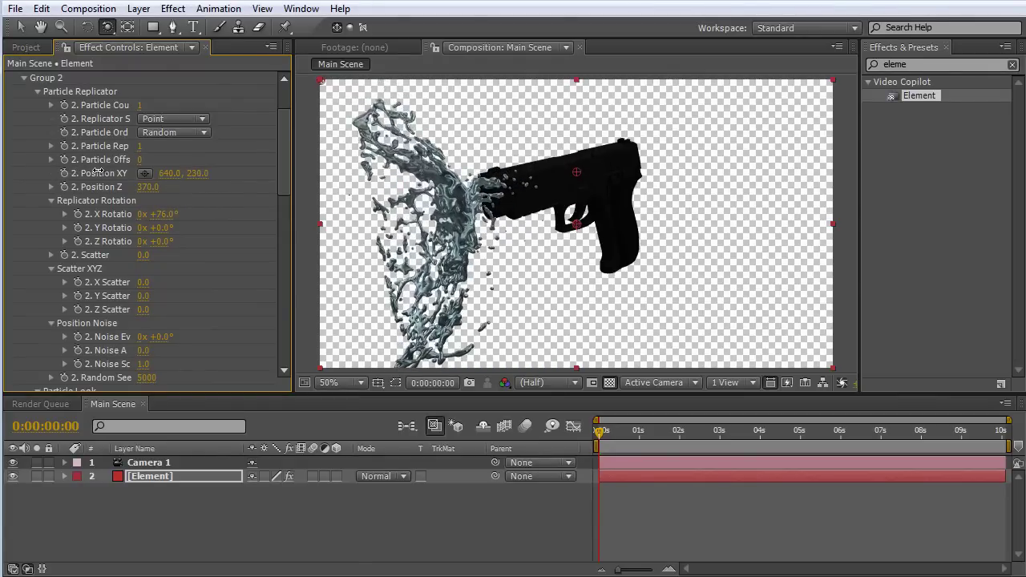
pyautogui.click(144, 173)
pyautogui.moveTo(461, 255); pyautogui.dragTo(577, 253)
pyautogui.moveTo(199, 173)
pyautogui.mouseDown()
pyautogui.moveTo(184, 173)
pyautogui.moveTo(194, 171)
pyautogui.mouseUp()
pyautogui.moveTo(491, 210)
pyautogui.mouseDown()
pyautogui.moveTo(525, 203)
pyautogui.moveTo(506, 202)
pyautogui.mouseUp()
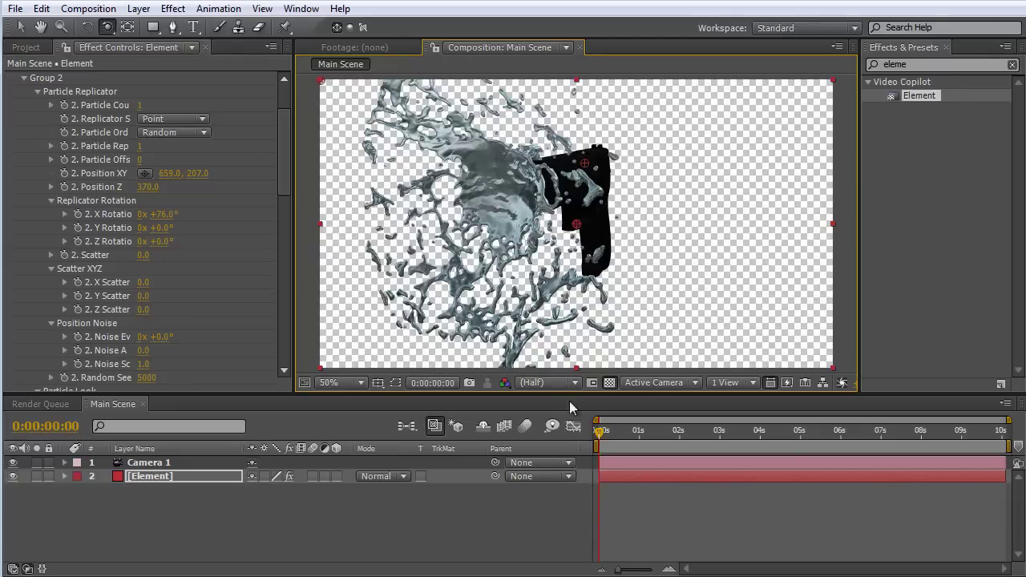
pyautogui.click(181, 463)
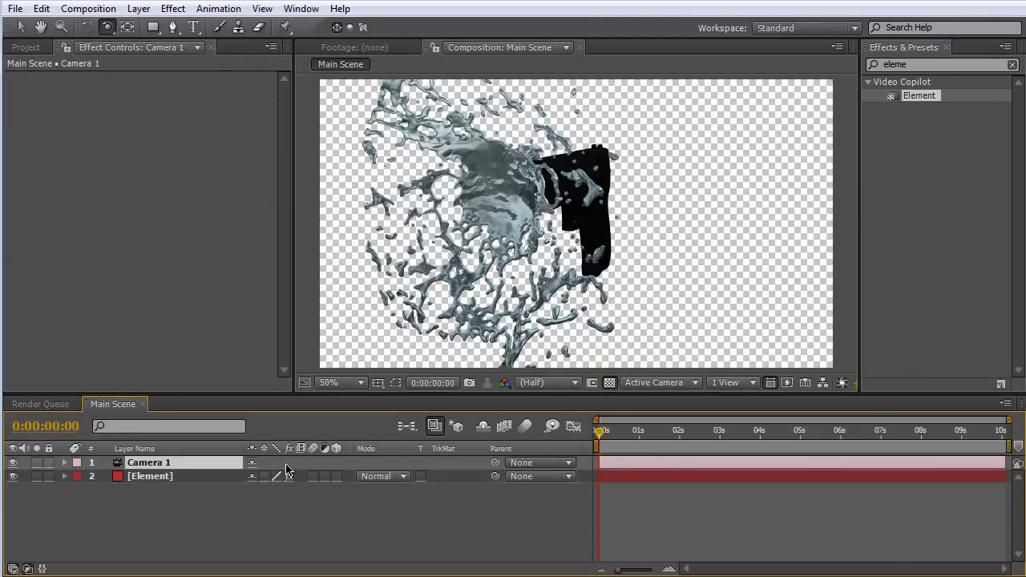
# Keyframe Camera 1's Position at 0 s and 3 s, orbiting to a new angle at each.
pyautogui.press('p')
pyautogui.click(106, 476)
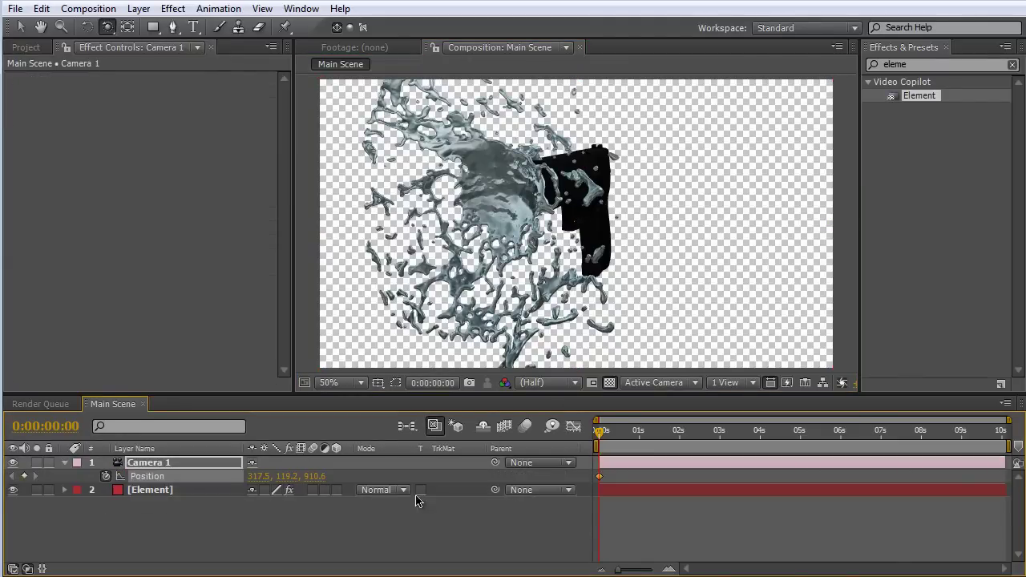
pyautogui.moveTo(532, 237); pyautogui.dragTo(549, 242)
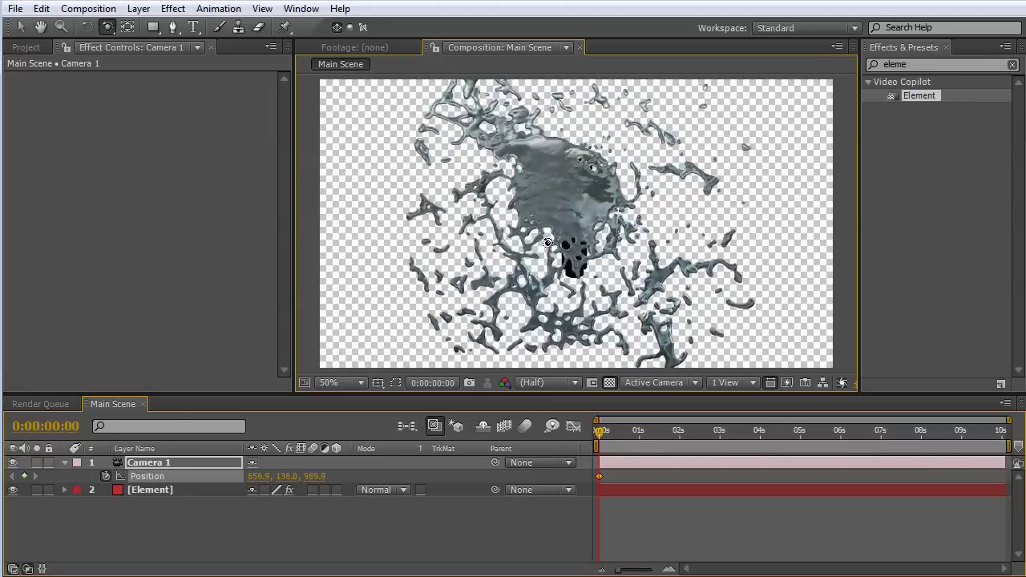
pyautogui.moveTo(600, 434); pyautogui.dragTo(720, 449)
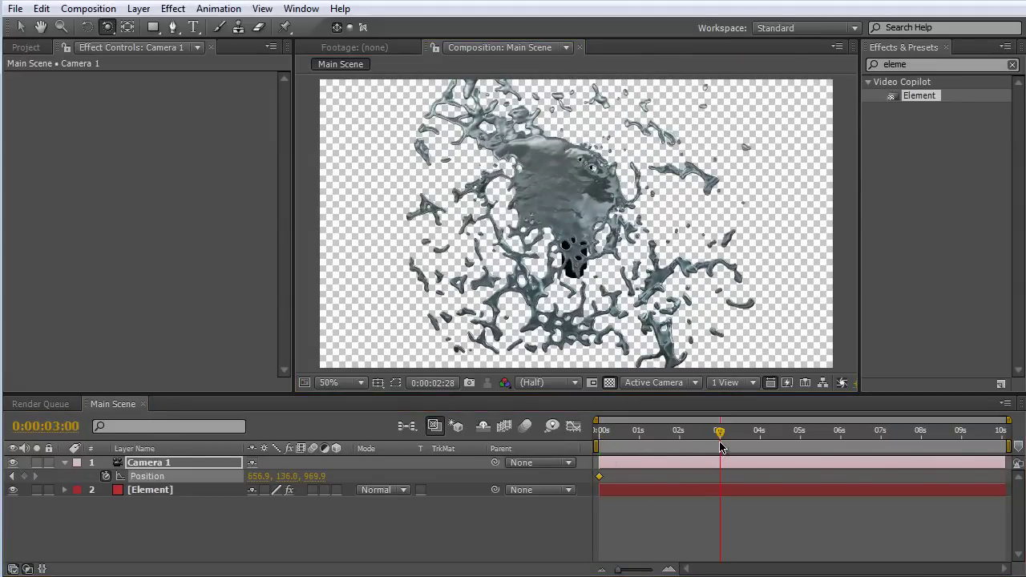
pyautogui.moveTo(613, 205); pyautogui.dragTo(556, 201)
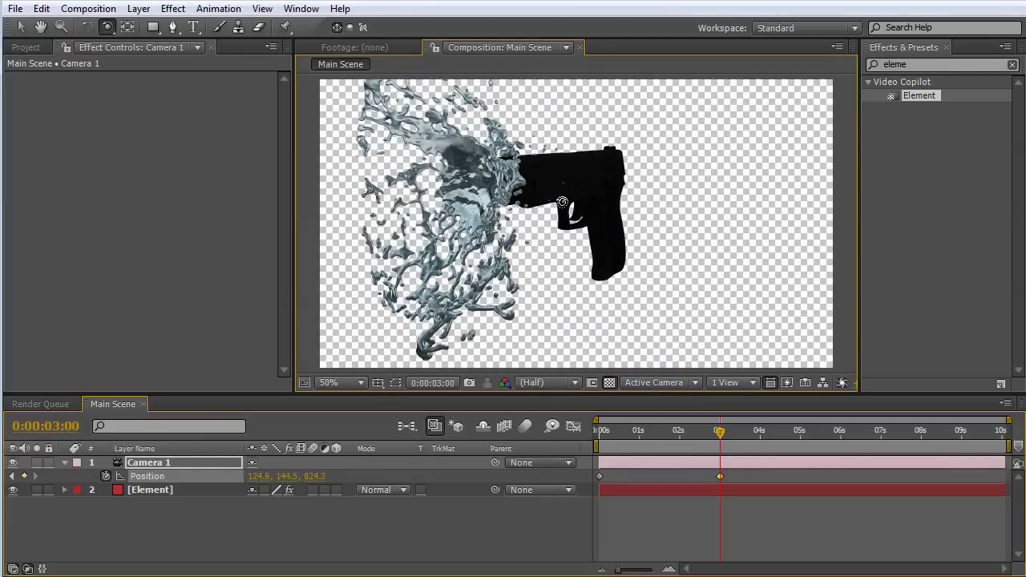
pyautogui.click(713, 435)
pyautogui.moveTo(714, 435); pyautogui.dragTo(698, 419)
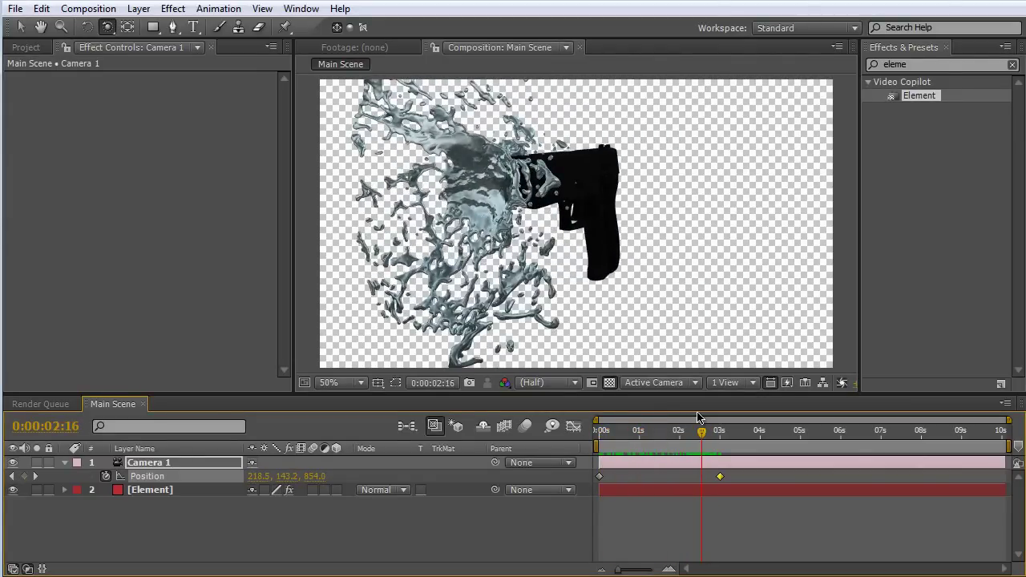
pyautogui.click(169, 495)
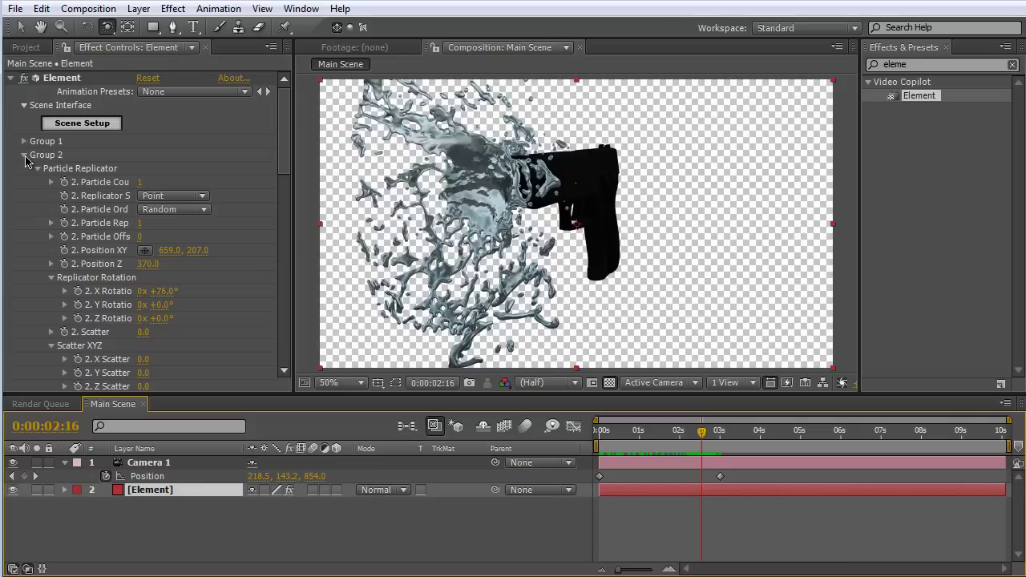
# Set the Element render's Add Lighting option to Natural.
pyautogui.click(25, 157)
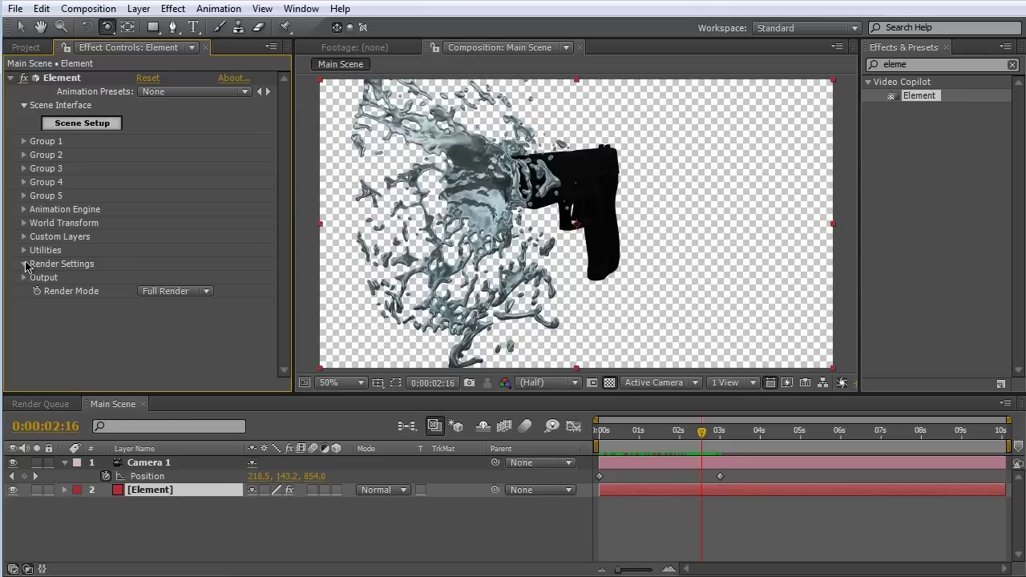
pyautogui.click(201, 194)
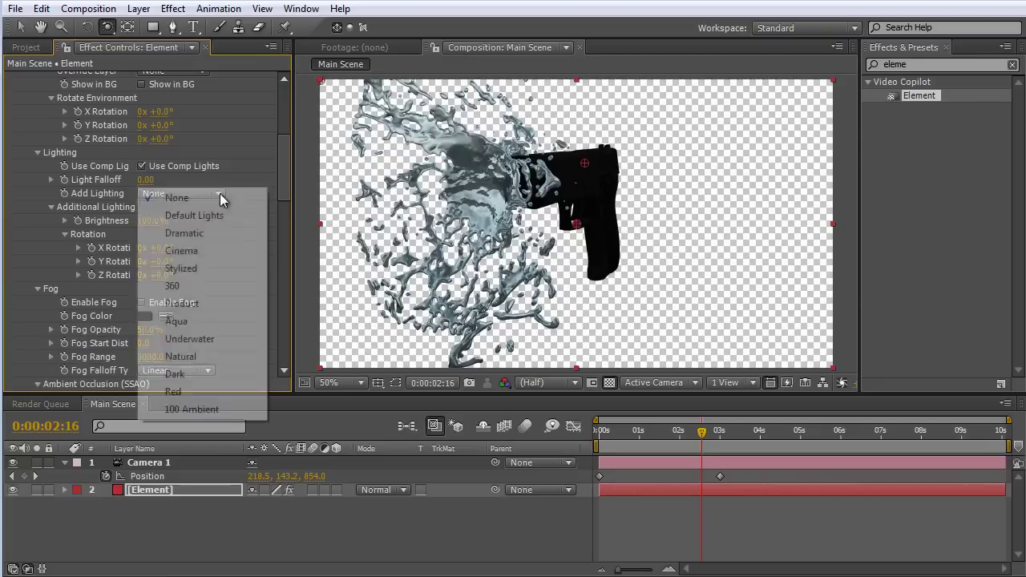
pyautogui.click(181, 356)
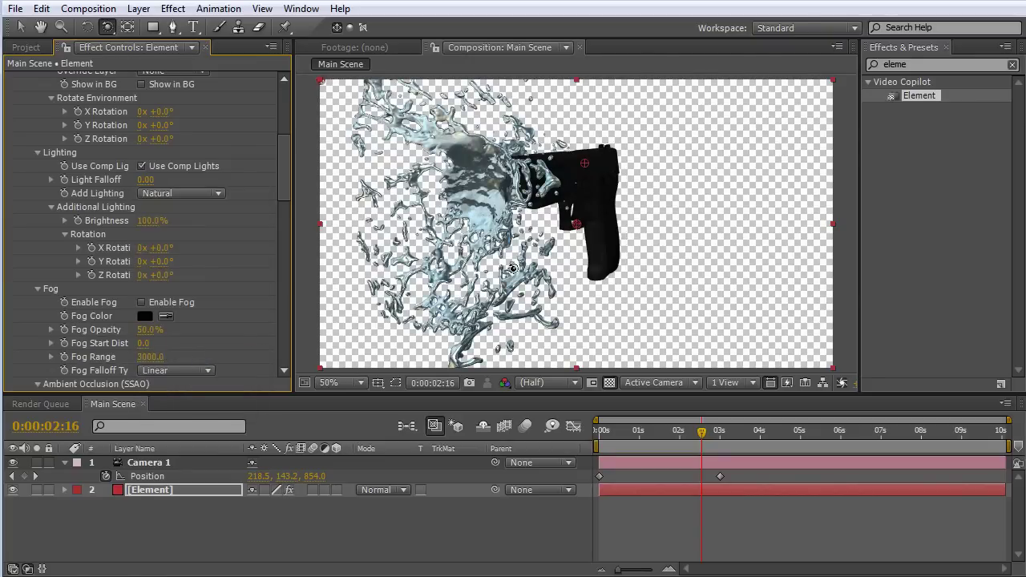
pyautogui.moveTo(656, 437)
pyautogui.mouseDown()
pyautogui.moveTo(633, 433)
pyautogui.moveTo(646, 433)
pyautogui.mouseUp()
pyautogui.scroll(-10, 288, 274)
pyautogui.scroll(1, 290, 251)
pyautogui.scroll(-8, 273, 305)
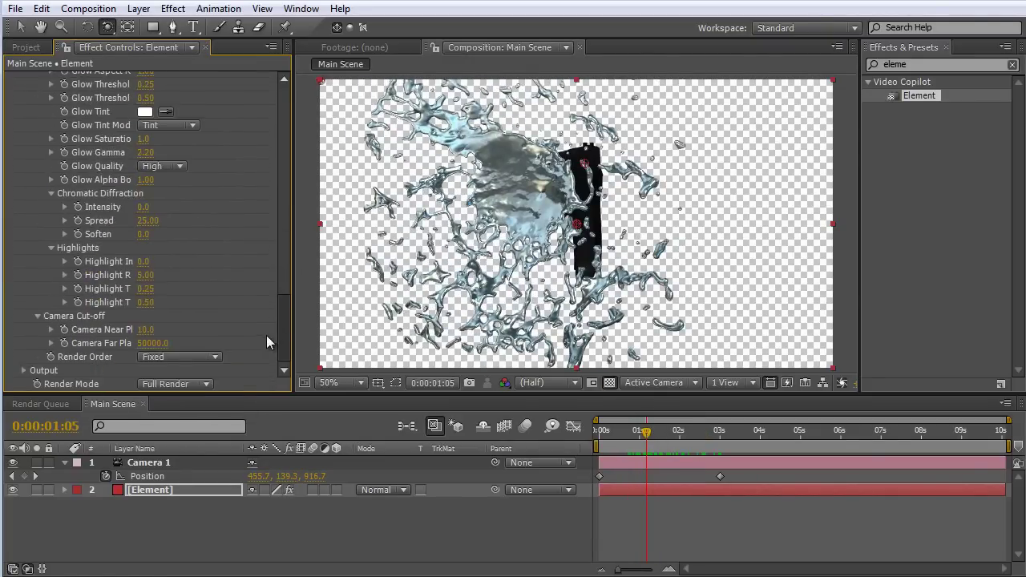
# Set Output supersampling to 2 and the Render Mode to Preview.
pyautogui.click(24, 371)
pyautogui.scroll(-5, 185, 298)
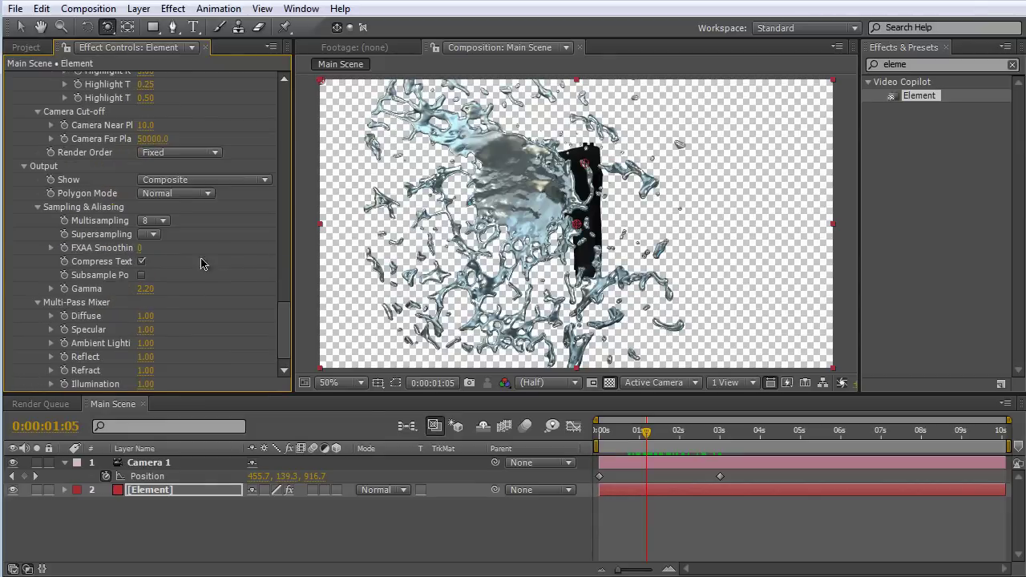
pyautogui.click(153, 235)
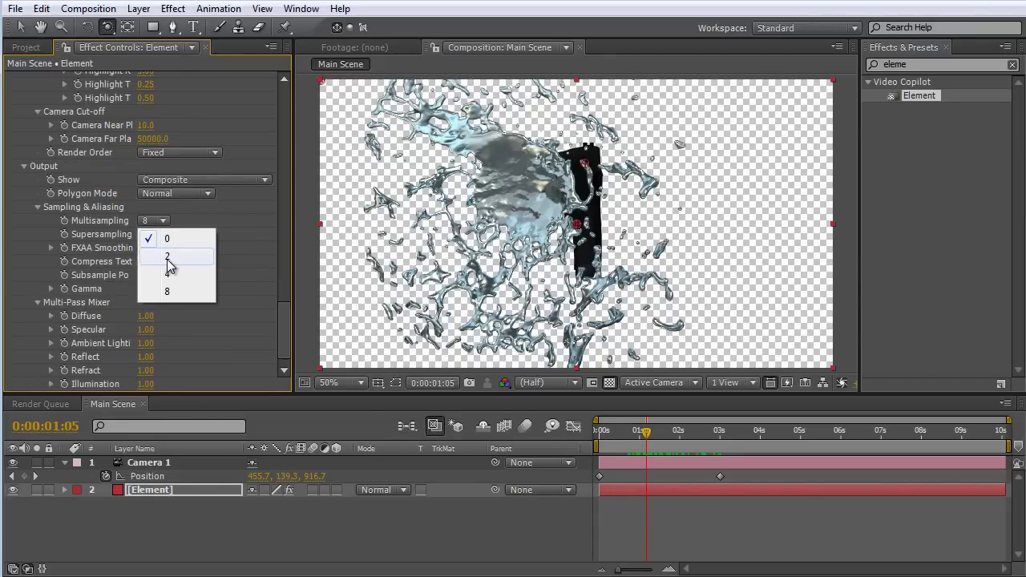
pyautogui.click(167, 258)
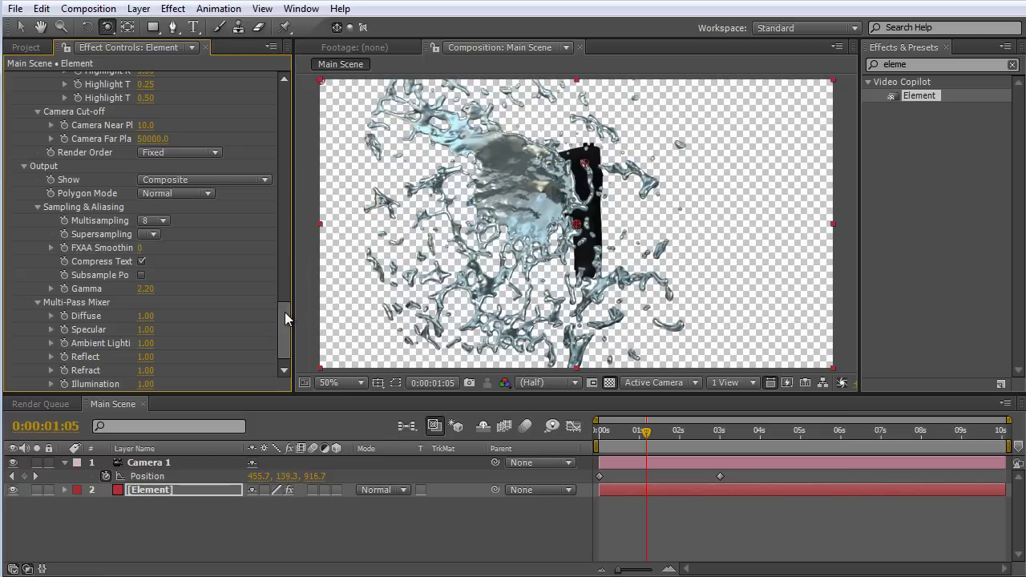
pyautogui.scroll(-1, 283, 319)
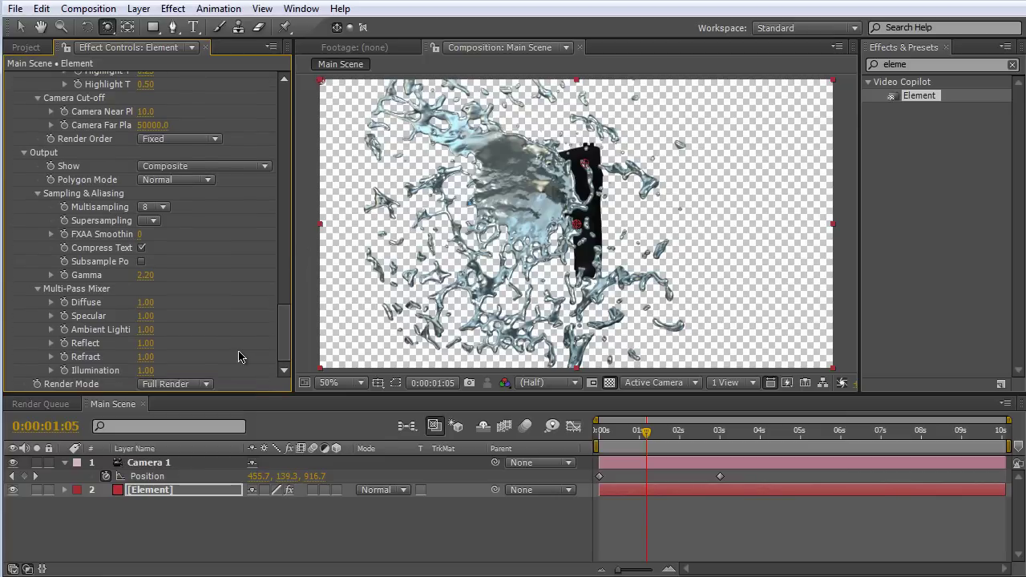
pyautogui.click(206, 385)
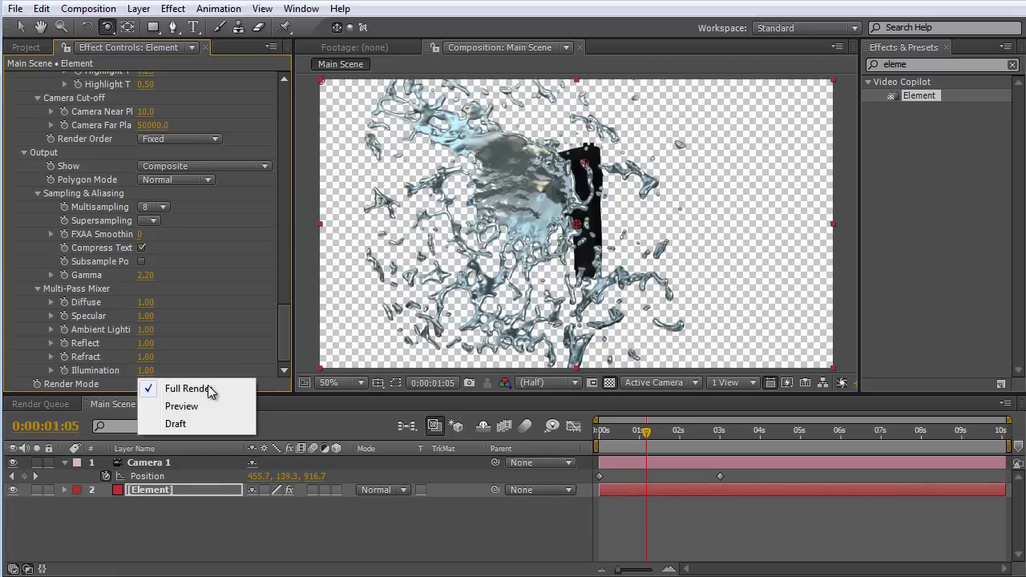
pyautogui.click(205, 407)
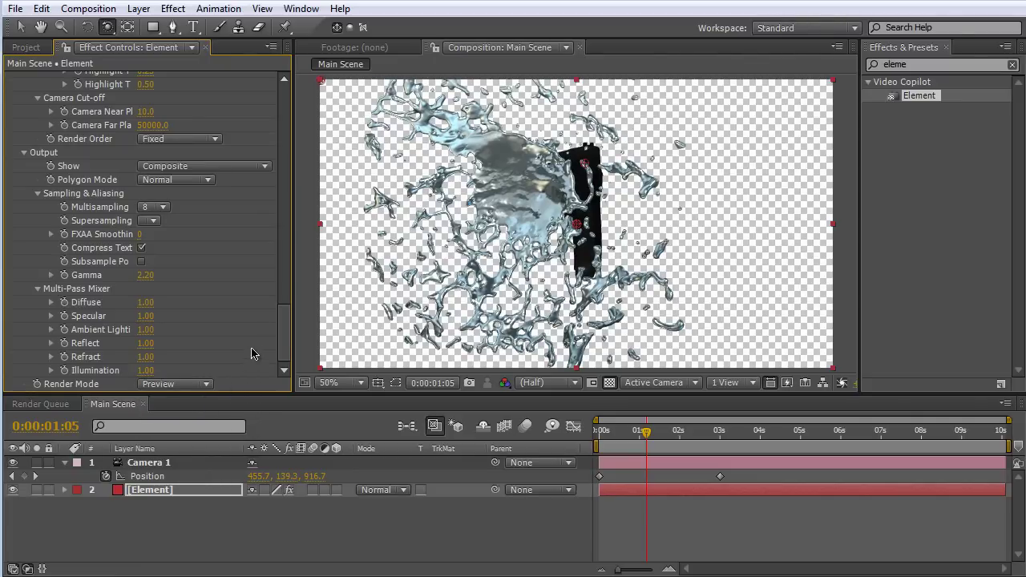
# Collapse the Element effect's properties and hide Camera 1's Position property.
pyautogui.scroll(2, 273, 329)
pyautogui.scroll(10, 272, 200)
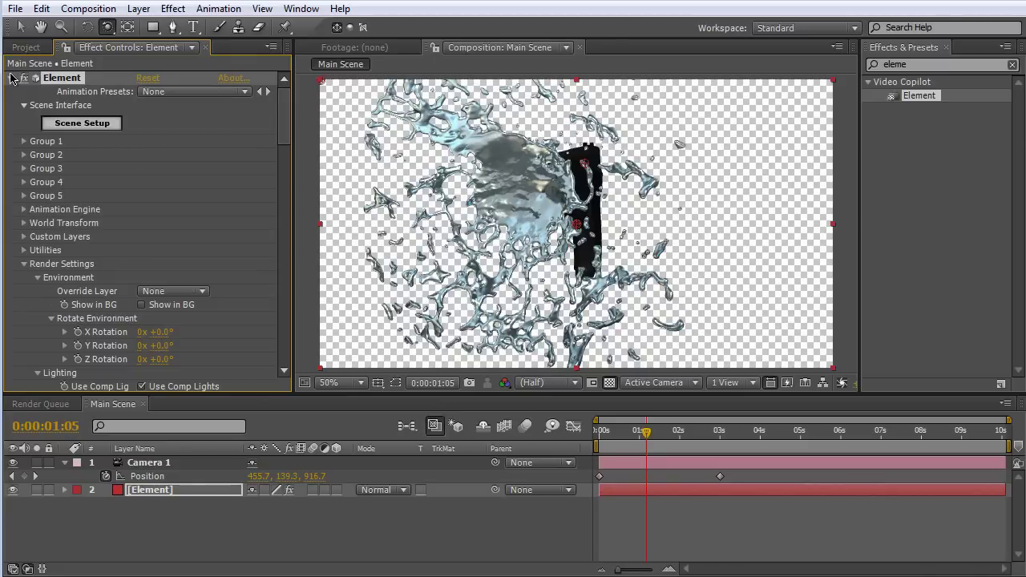
pyautogui.click(10, 78)
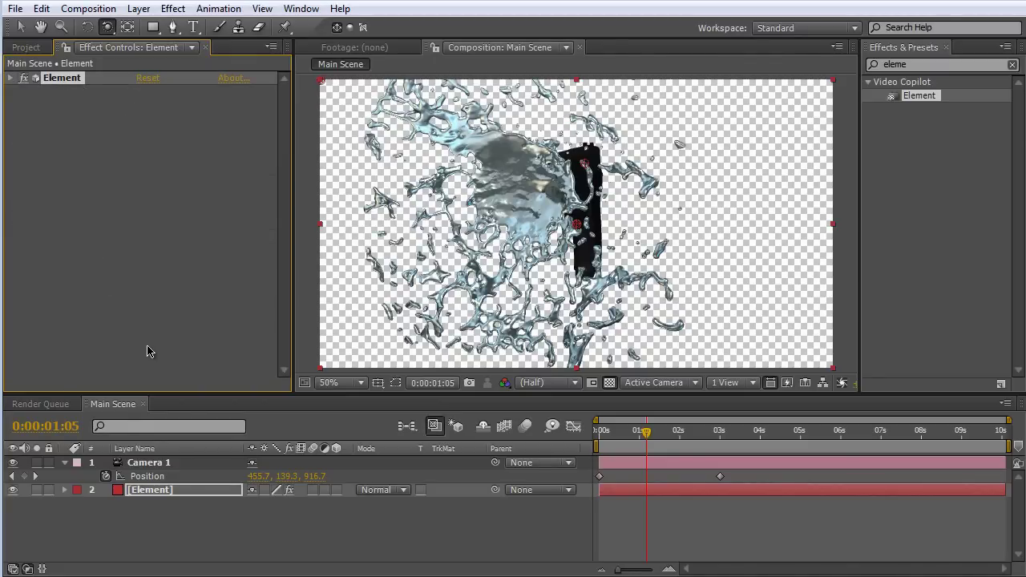
pyautogui.click(65, 462)
pyautogui.click(160, 493)
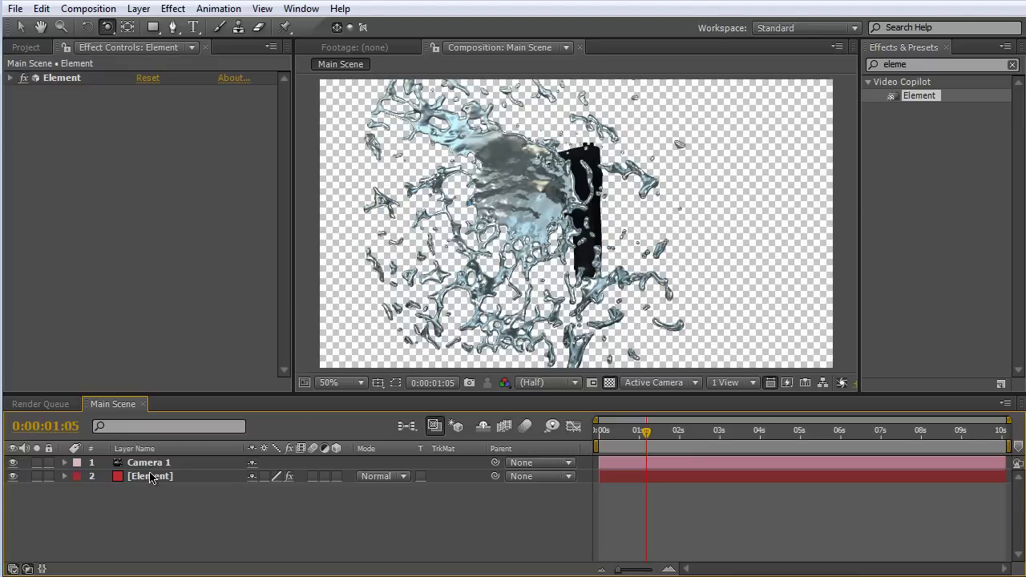
# Duplicate the Element and Camera 1 layers and pre-compose the copies as 'Refraction'.
pyautogui.click(147, 478)
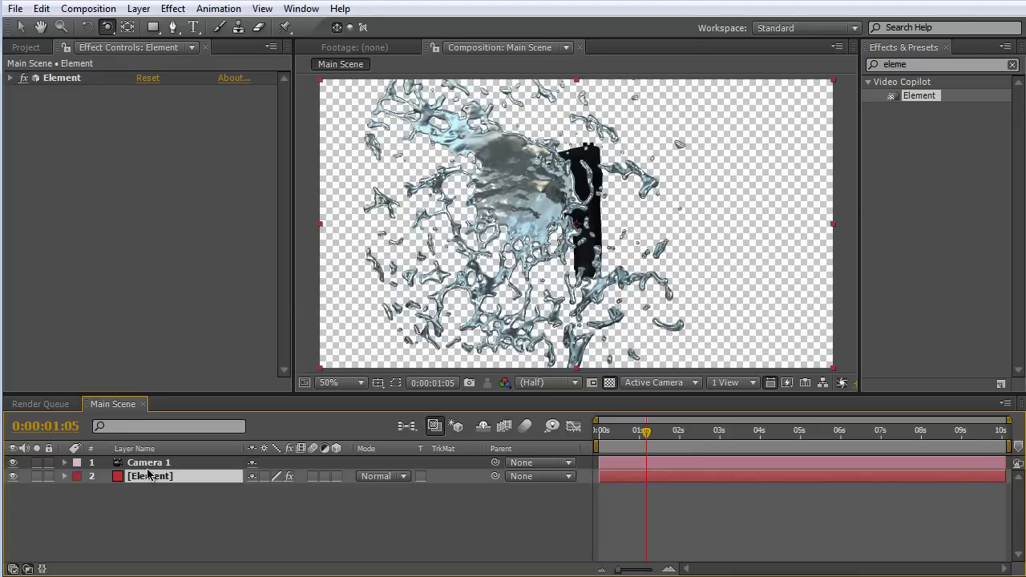
pyautogui.keyDown('shift'); pyautogui.click(149, 464); pyautogui.keyUp('shift')
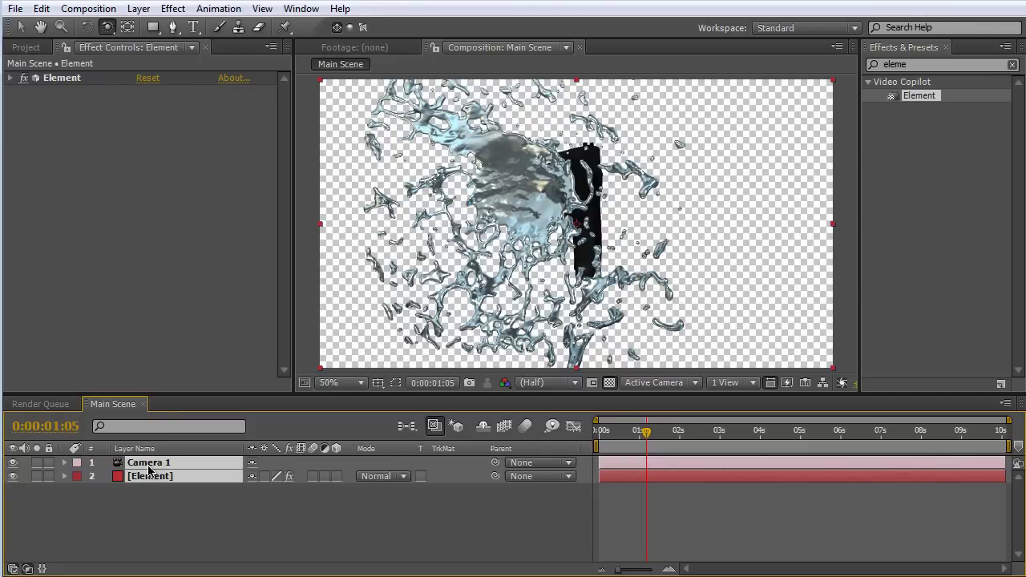
pyautogui.hotkey('ctrl', 'd')
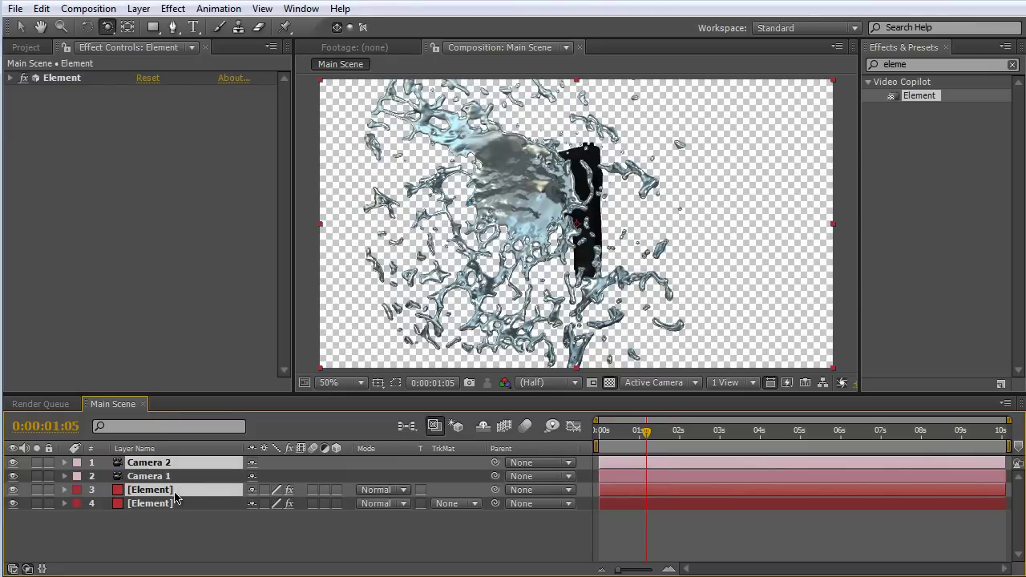
pyautogui.click(138, 8)
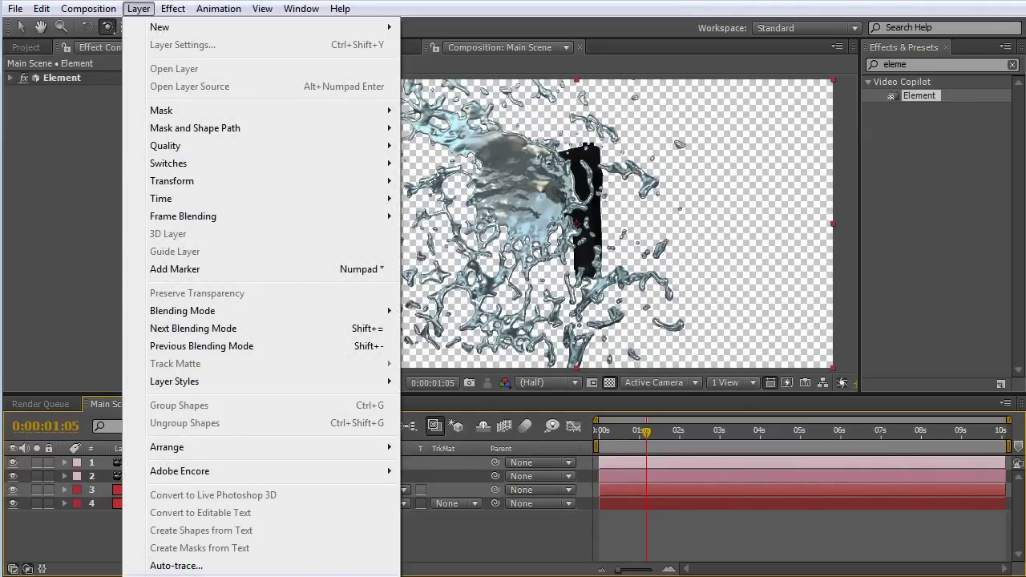
pyautogui.click(185, 576)
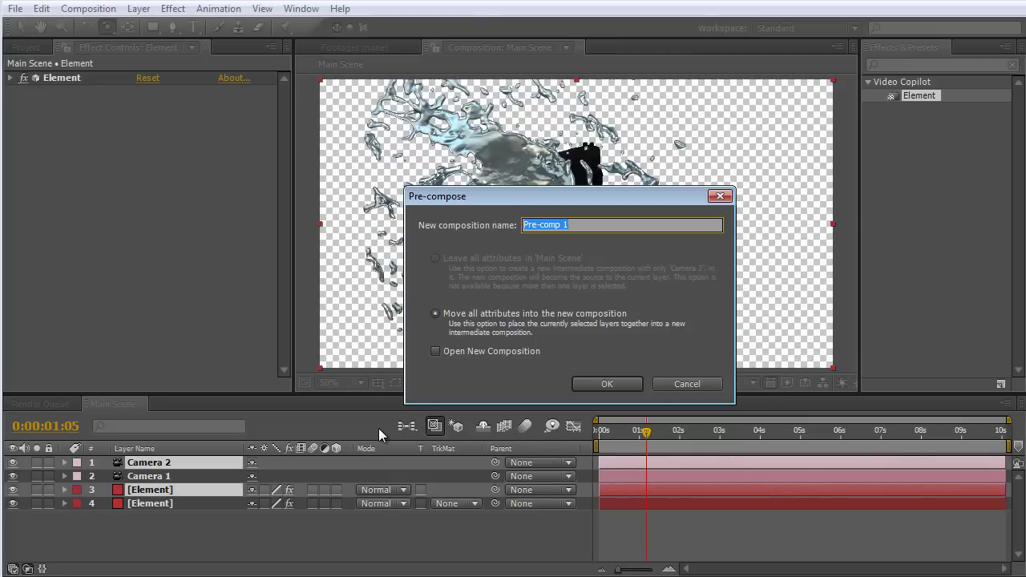
pyautogui.write('Refraction')
pyautogui.click(617, 388)
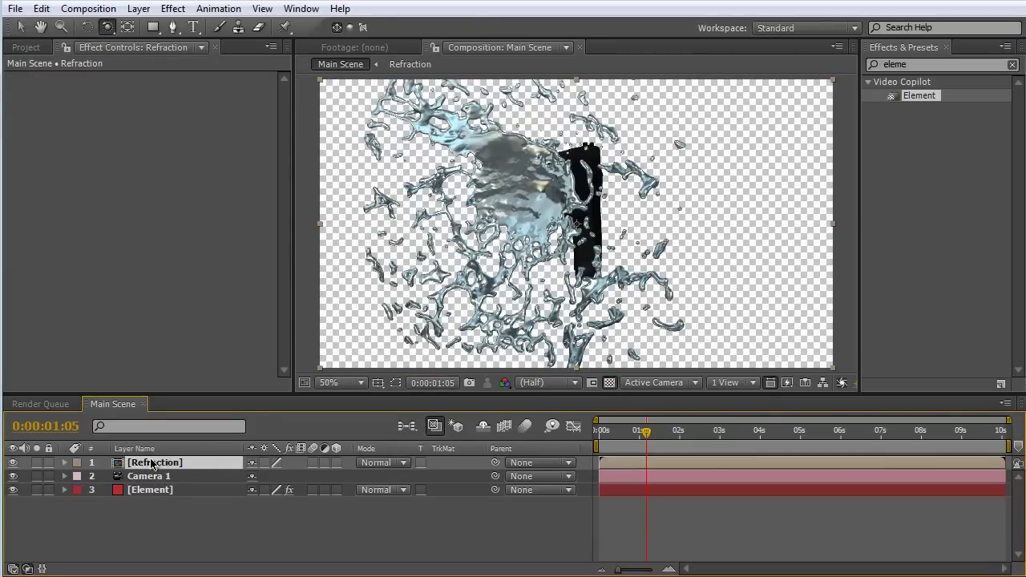
# Move Refraction below Camera 1, open it, and duplicate its Element layer.
pyautogui.moveTo(148, 466); pyautogui.dragTo(152, 486)
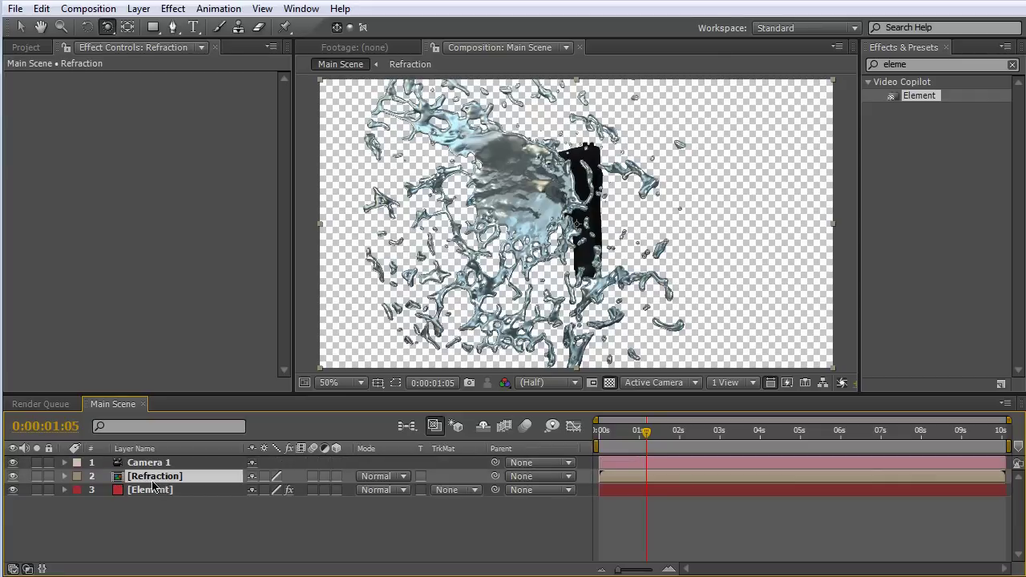
pyautogui.doubleClick(150, 479)
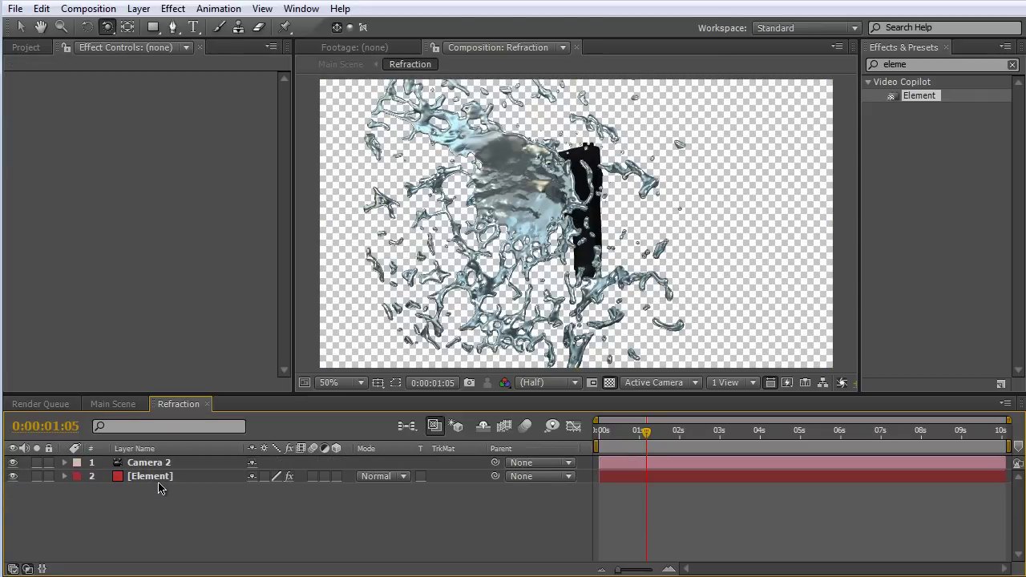
pyautogui.click(152, 477)
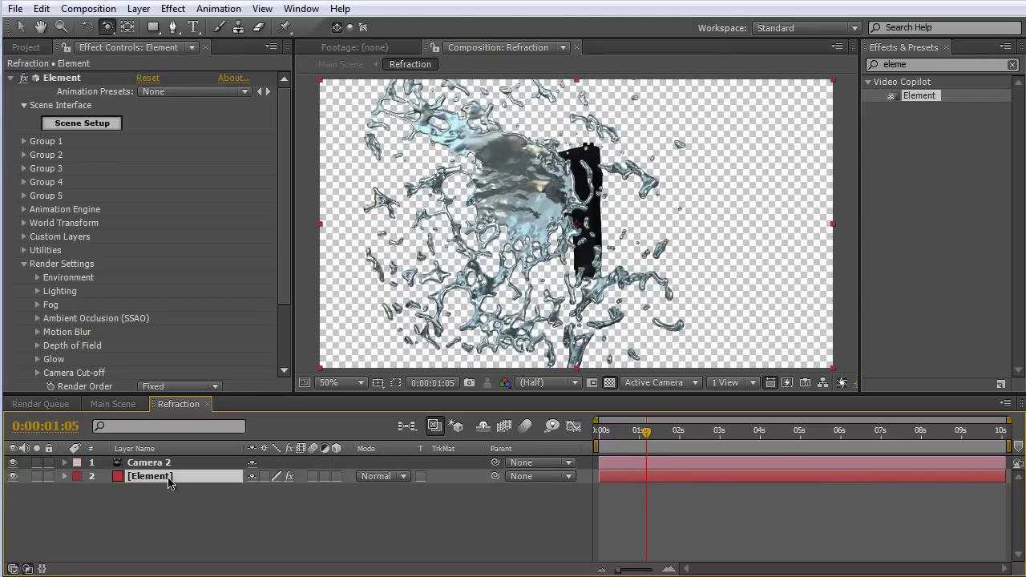
pyautogui.hotkey('ctrl', 'd')
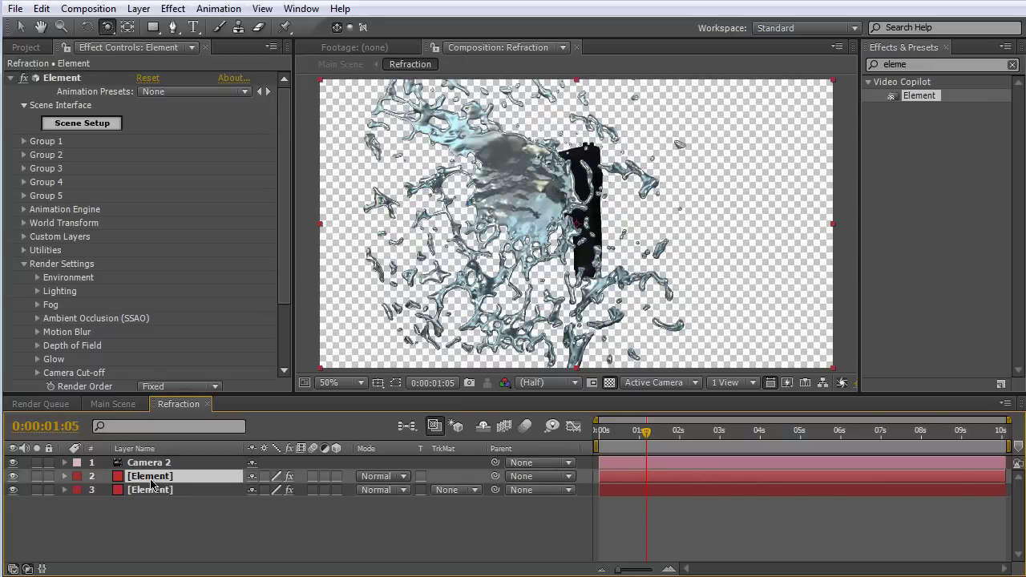
# Rename the two Element layers 'Splash matte' and 'Gun'.
pyautogui.press('Return')
pyautogui.write('Sp')
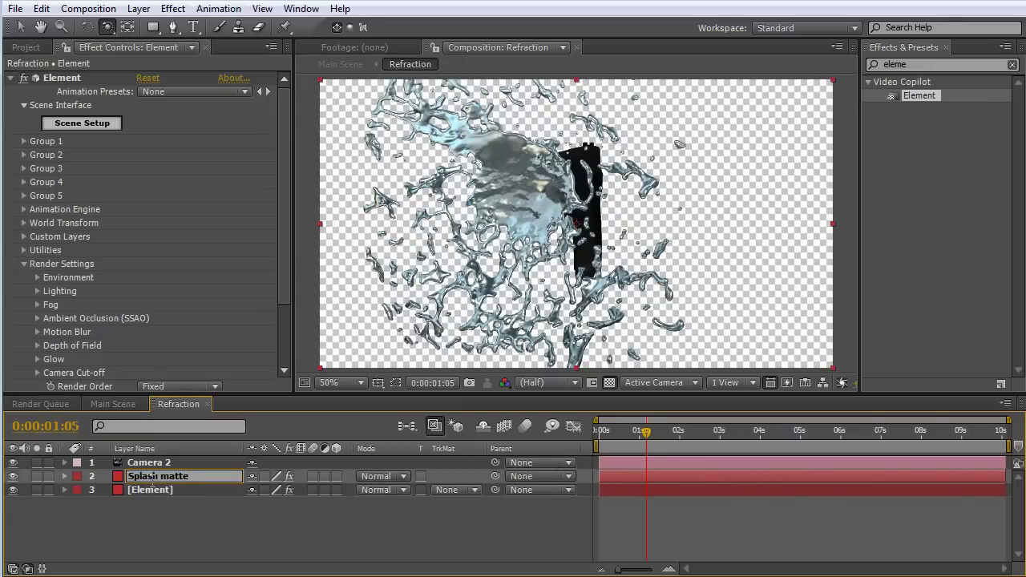
pyautogui.write('lash matte')
pyautogui.click(199, 528)
pyautogui.click(165, 494)
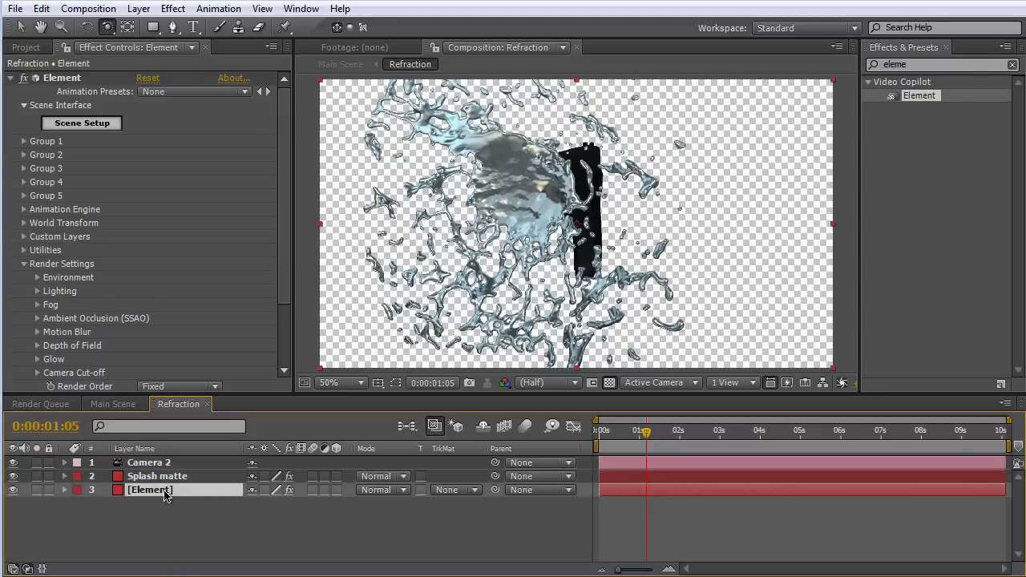
pyautogui.press('Return')
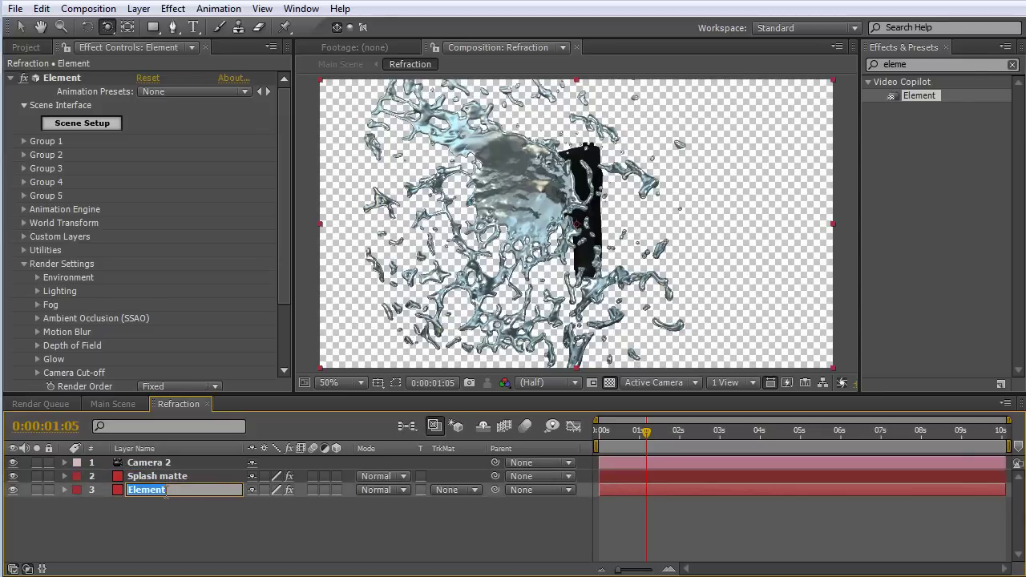
pyautogui.write('Gun')
pyautogui.click(159, 515)
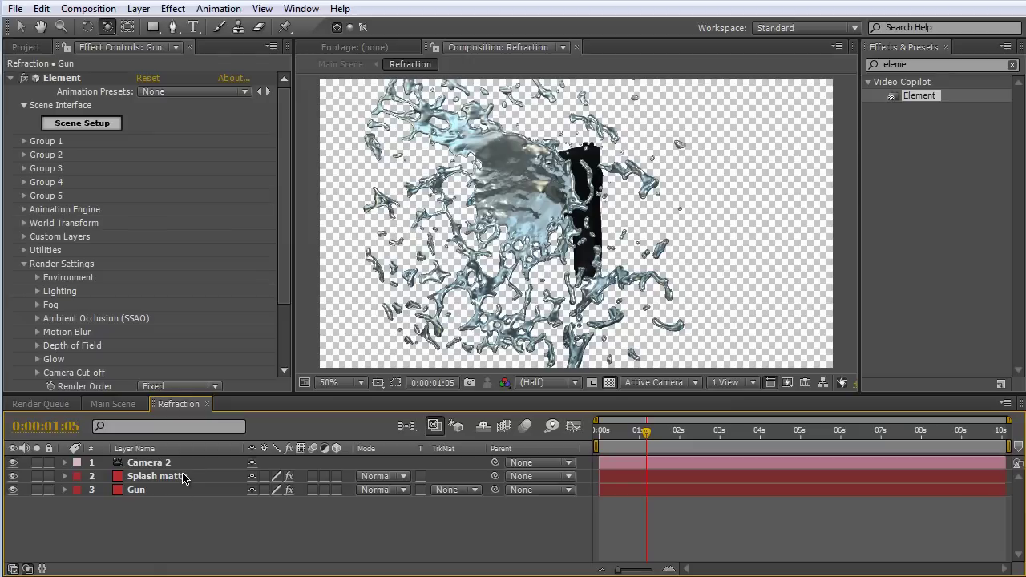
pyautogui.click(177, 480)
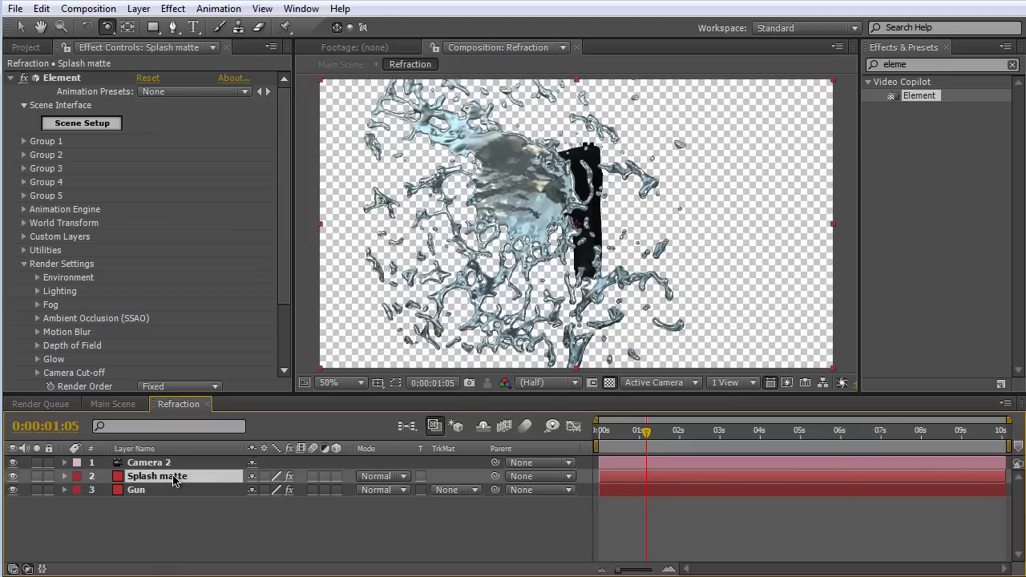
# Delete the 45mm_handgun model from the Splash matte layer's Element scene.
pyautogui.click(83, 125)
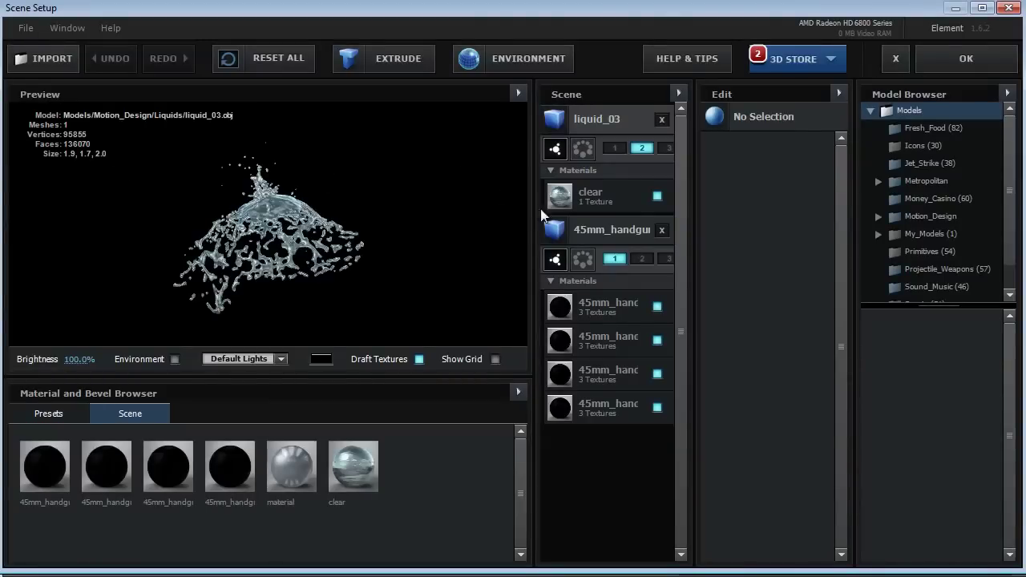
pyautogui.click(661, 231)
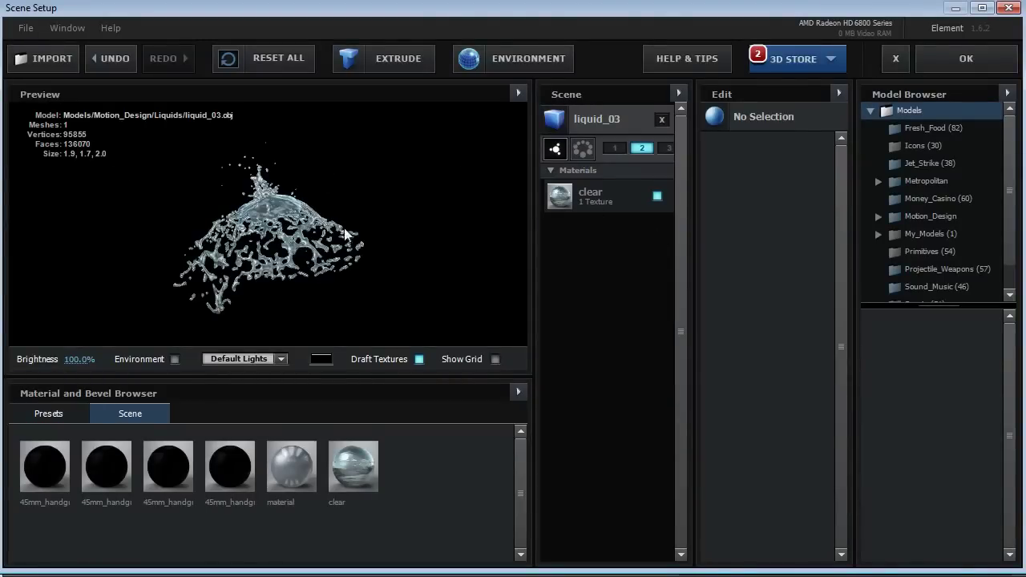
pyautogui.moveTo(344, 227); pyautogui.dragTo(144, 337)
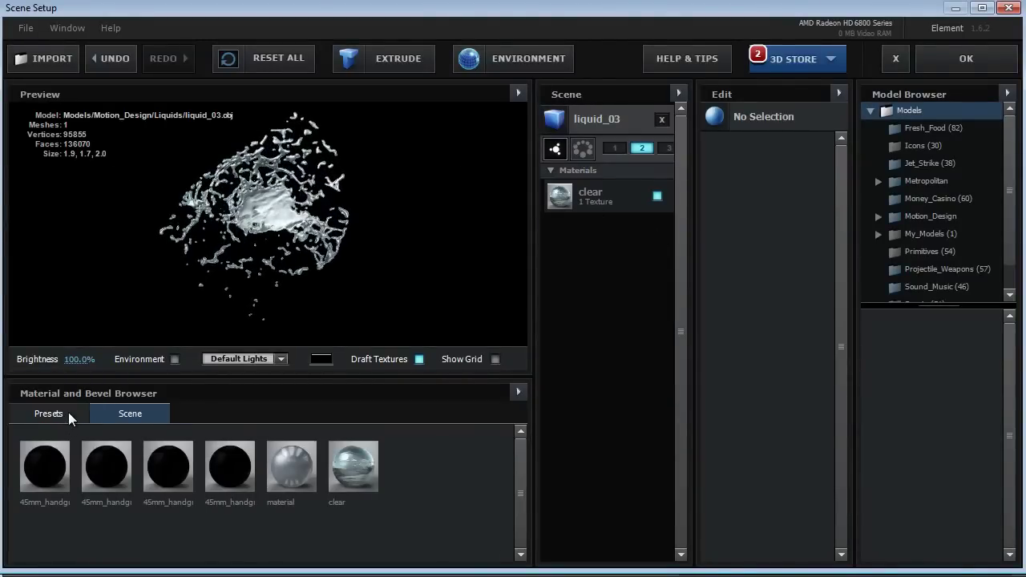
# Give liquid_03 a Flat_Color material with black diffuse colour and accept the scene.
pyautogui.click(68, 413)
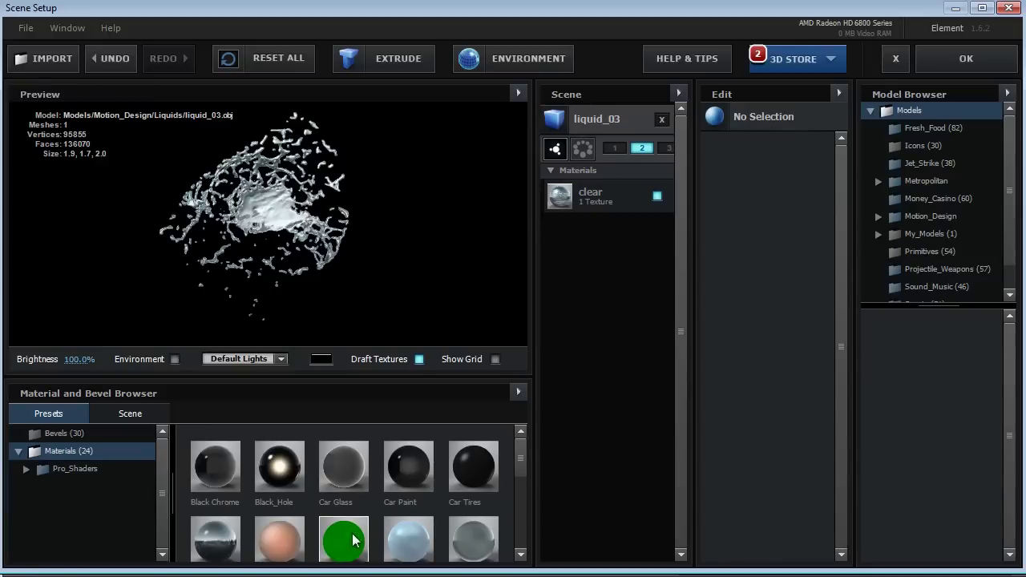
pyautogui.moveTo(520, 465); pyautogui.dragTo(520, 478)
pyautogui.moveTo(349, 494); pyautogui.dragTo(287, 225)
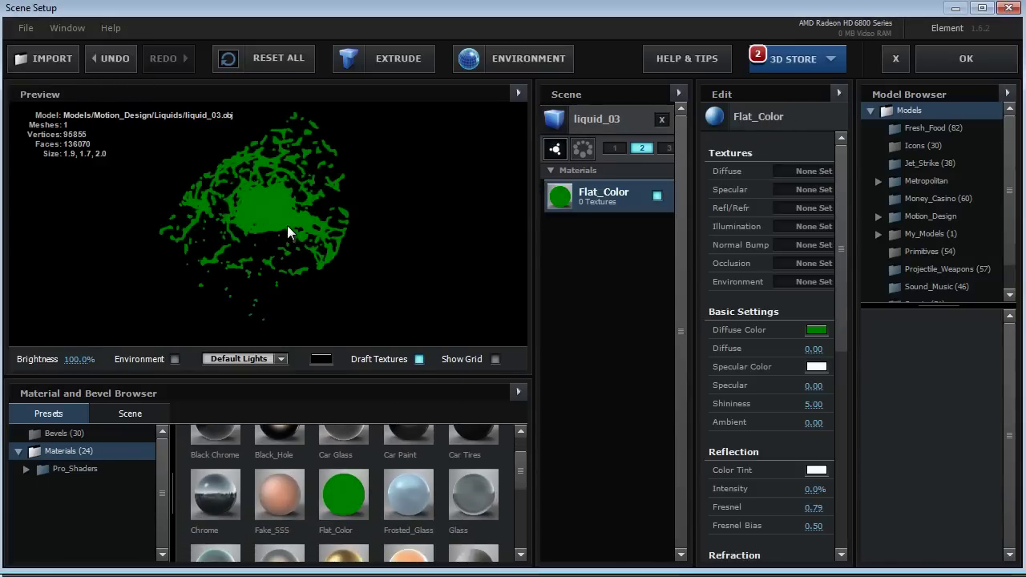
pyautogui.click(816, 329)
pyautogui.moveTo(794, 397); pyautogui.dragTo(630, 490)
pyautogui.click(946, 440)
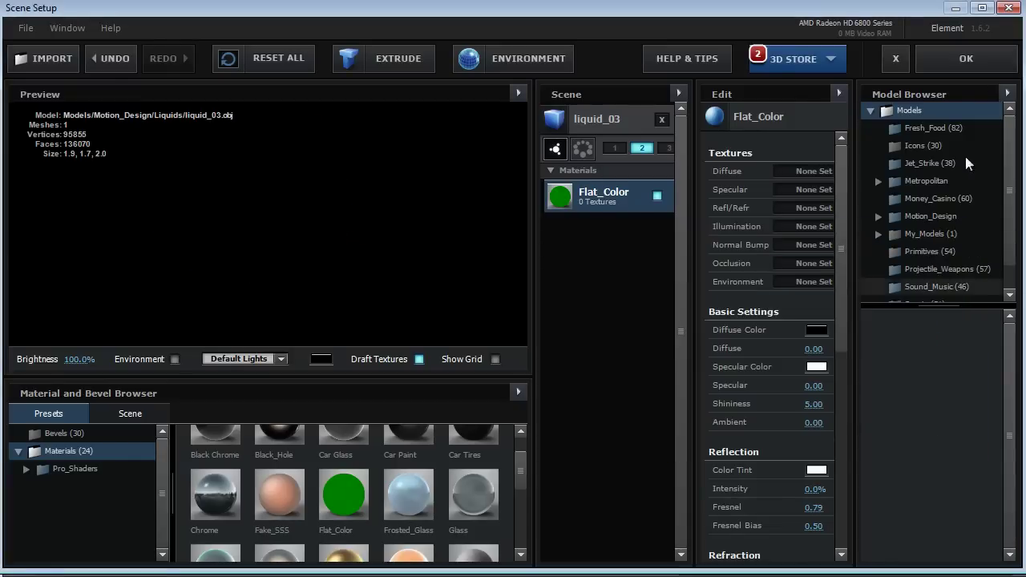
pyautogui.click(972, 54)
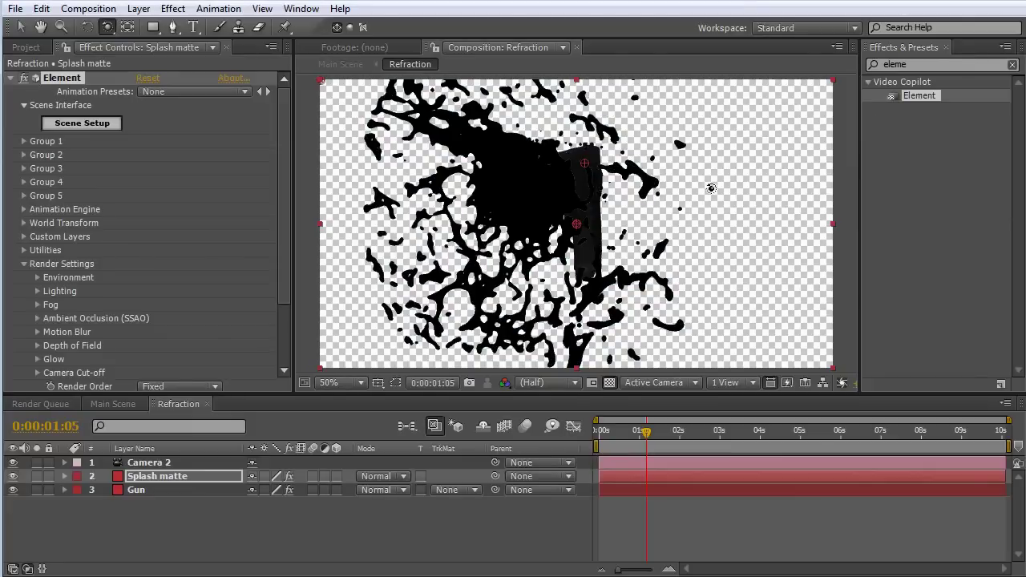
# Delete the liquid_03 model from the Gun layer's Element scene, keeping only the 45mm_handgun.
pyautogui.click(134, 494)
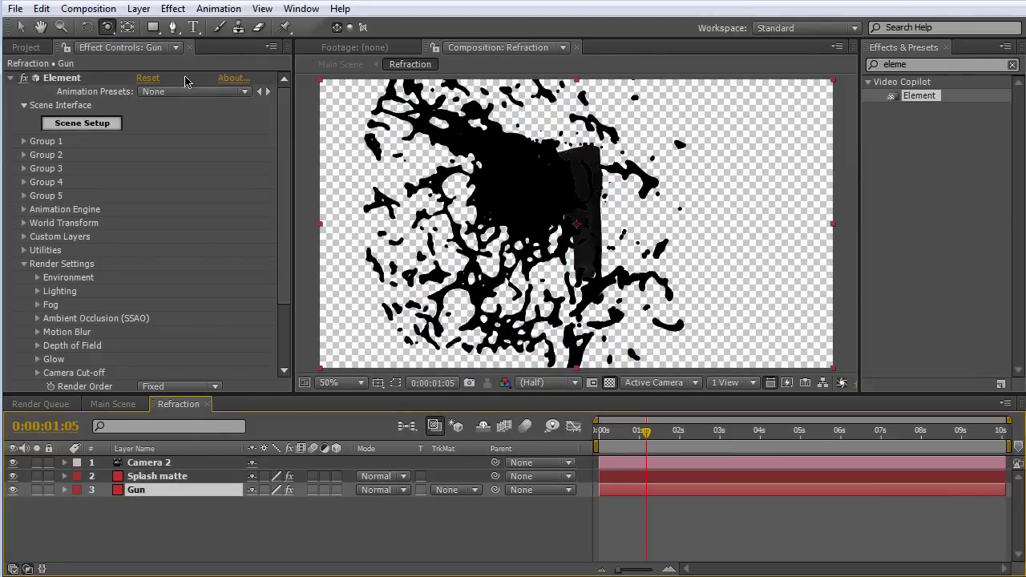
pyautogui.click(106, 128)
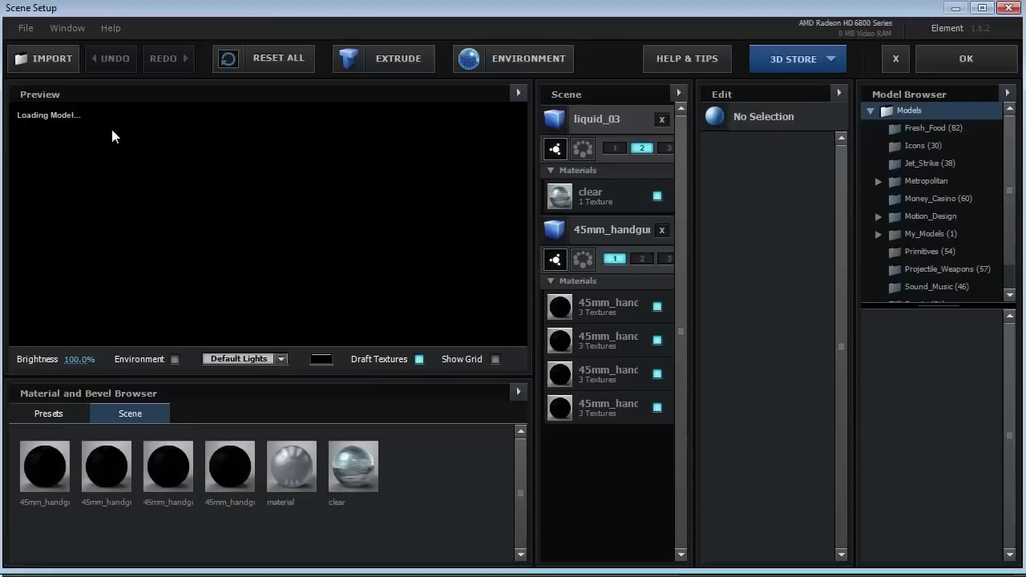
pyautogui.click(662, 119)
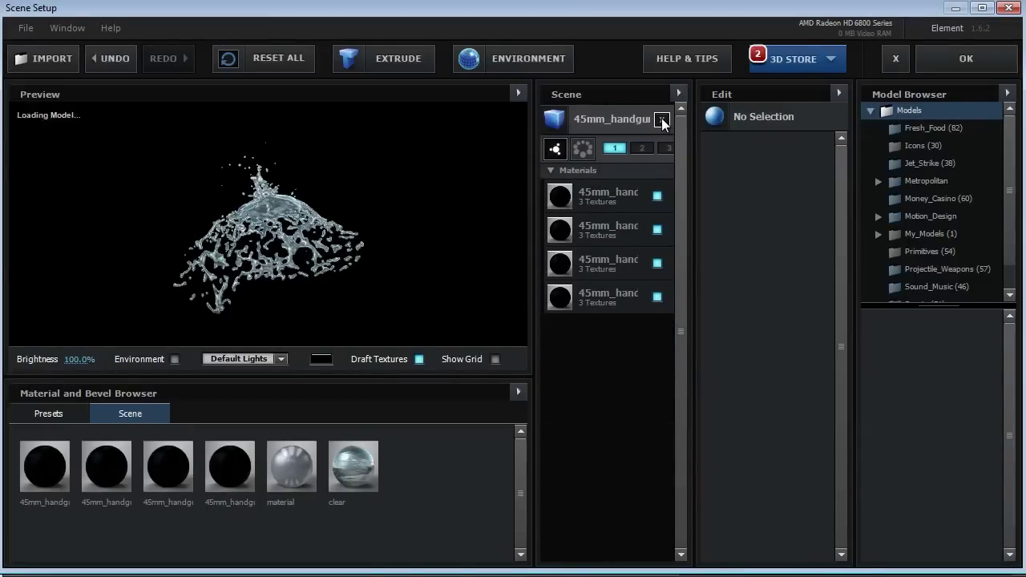
pyautogui.click(966, 58)
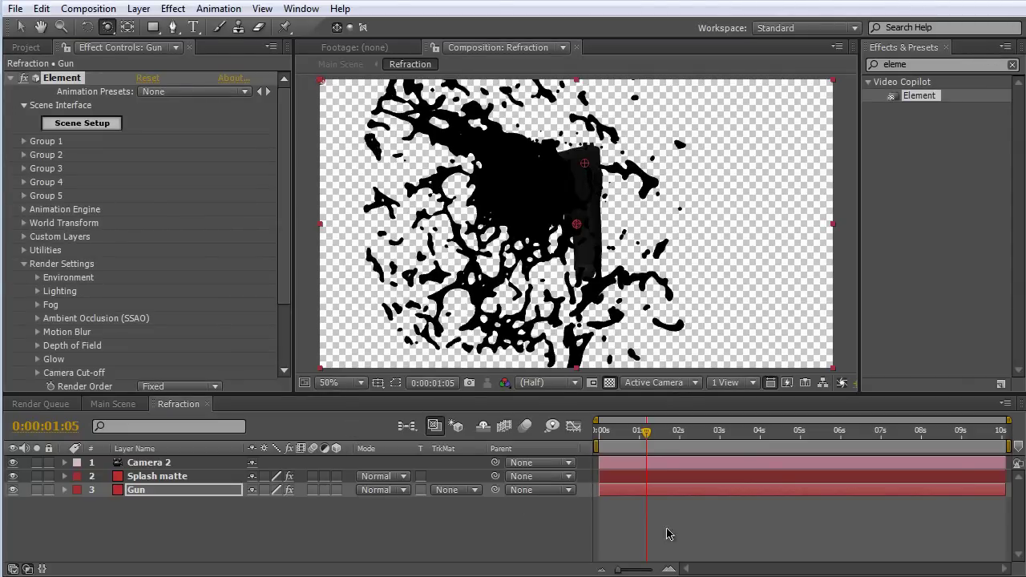
# Set the Gun layer's track matte to Alpha Matte 'Splash matte' and scrub to check the masked gun.
pyautogui.moveTo(630, 434)
pyautogui.mouseDown()
pyautogui.moveTo(607, 432)
pyautogui.moveTo(668, 432)
pyautogui.moveTo(638, 433)
pyautogui.mouseUp()
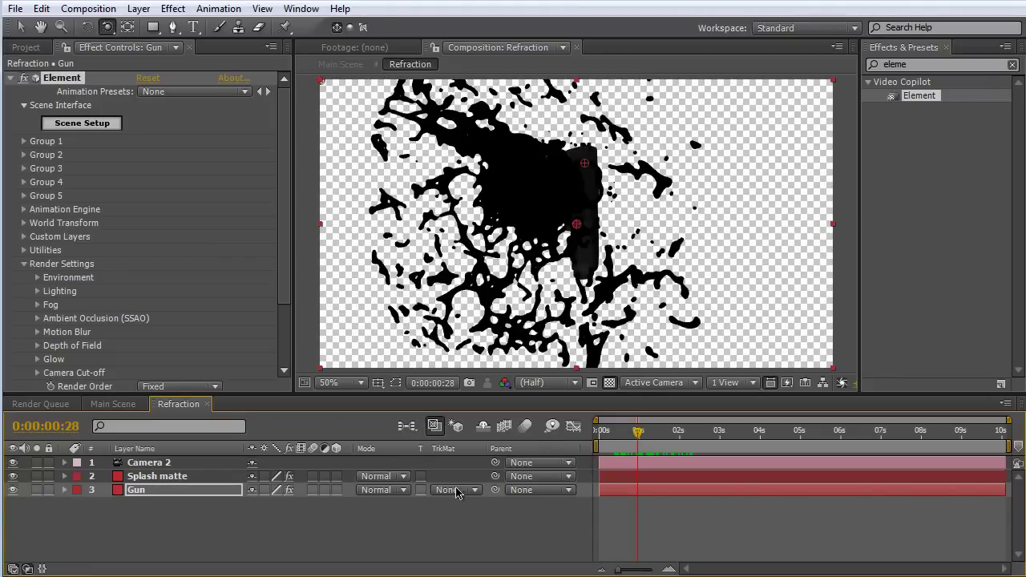
pyautogui.click(159, 521)
pyautogui.click(143, 494)
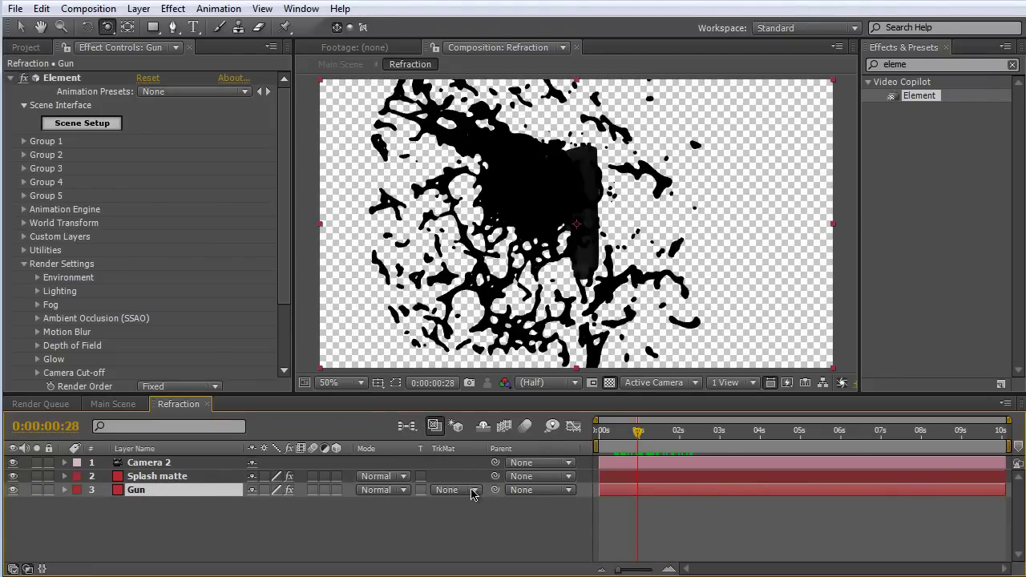
pyautogui.press('F4')
pyautogui.press('F4')
pyautogui.click(473, 491)
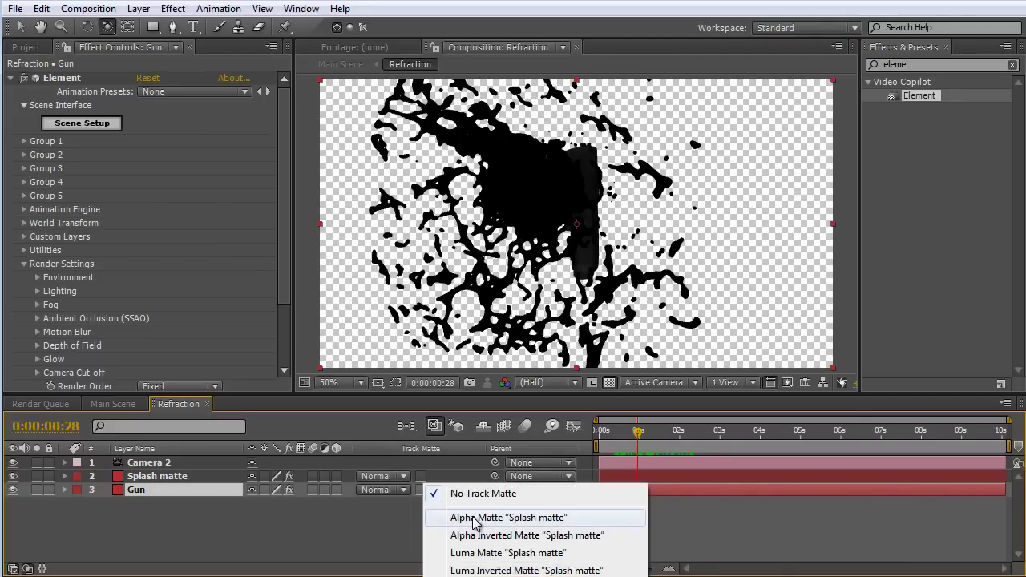
pyautogui.click(474, 519)
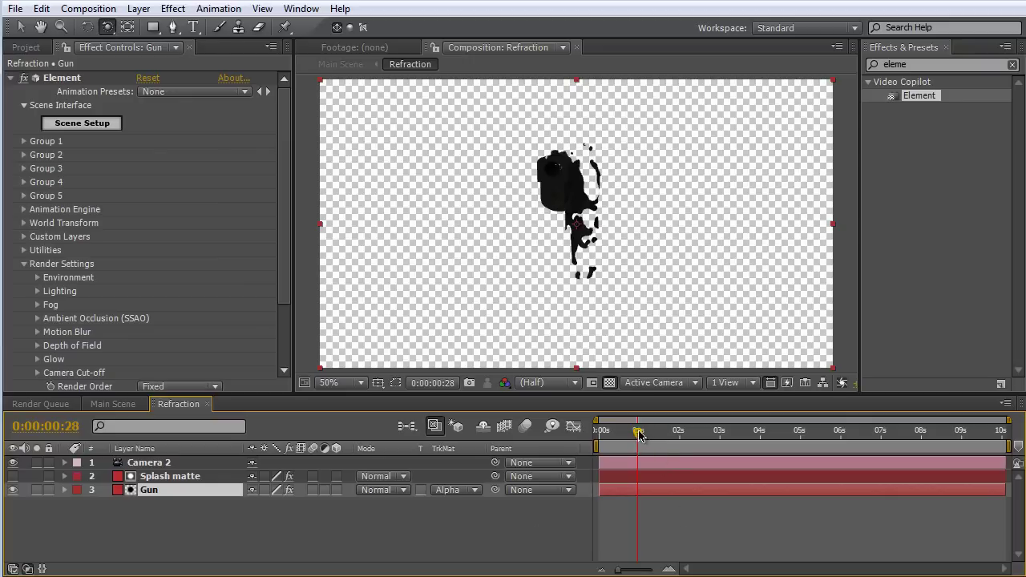
pyautogui.moveTo(637, 435); pyautogui.dragTo(614, 422)
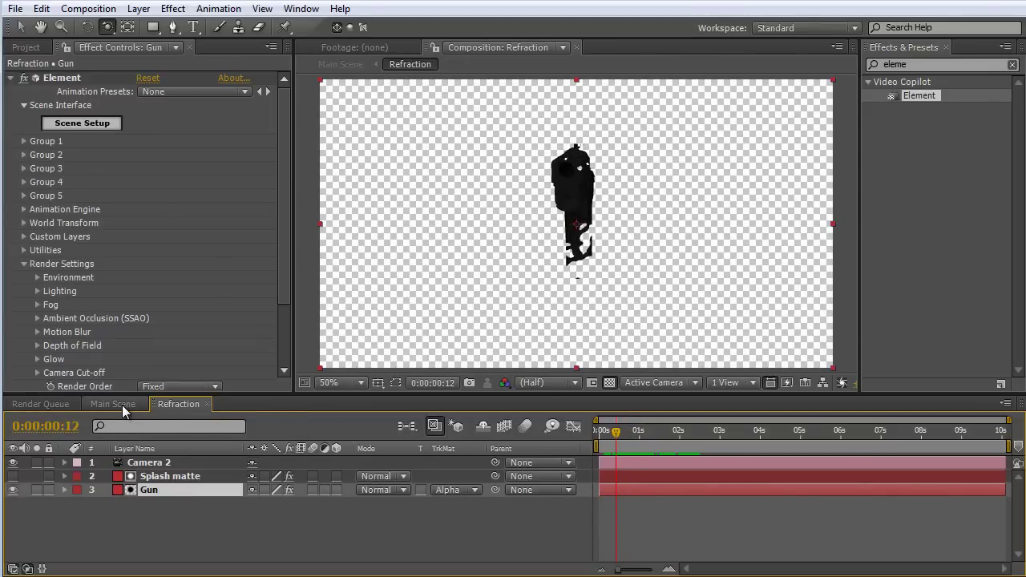
pyautogui.click(123, 408)
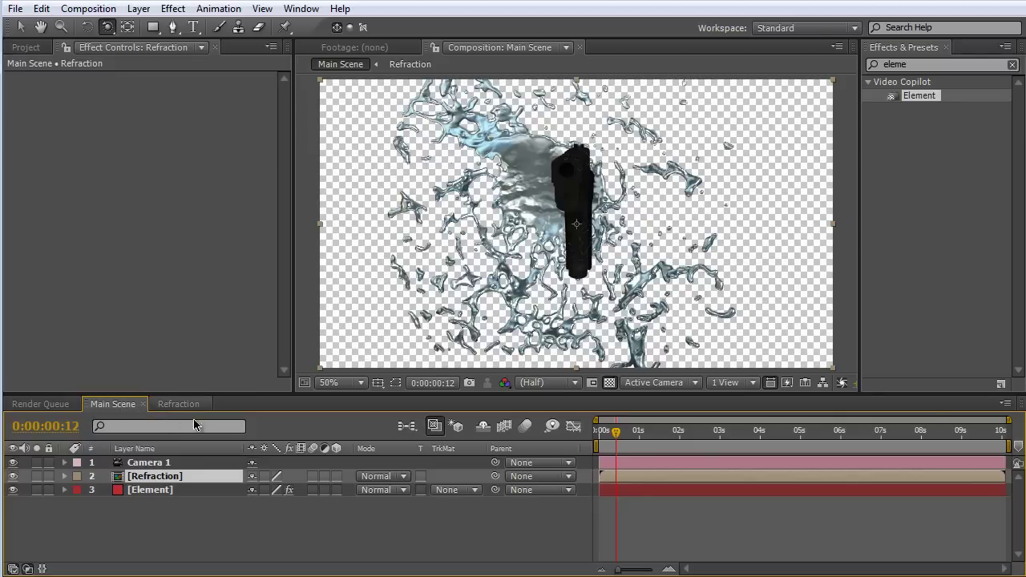
# Enable Show in BG in the Element layer's Environment settings for a grey backdrop.
pyautogui.press('space')
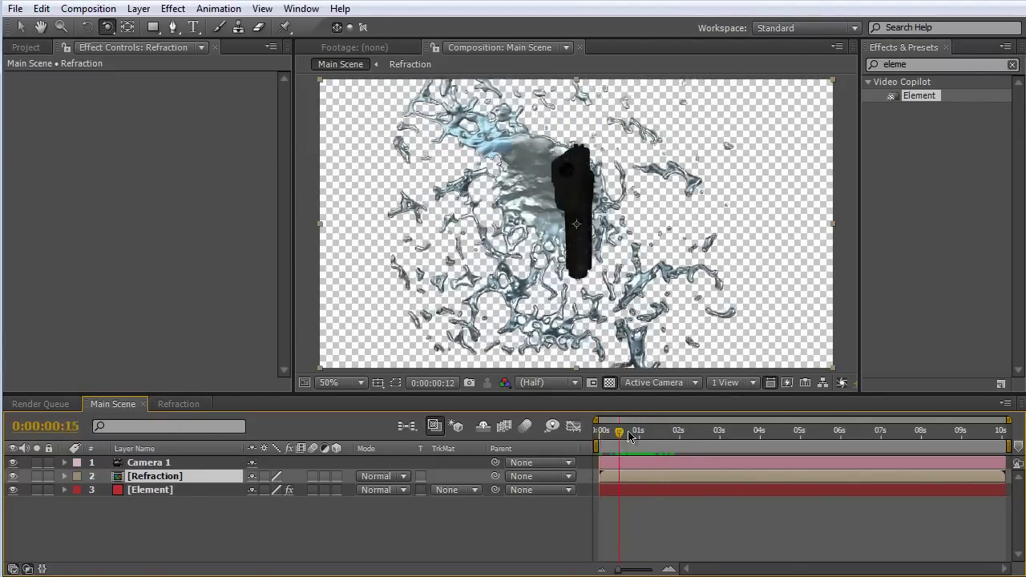
pyautogui.moveTo(597, 440); pyautogui.dragTo(634, 437)
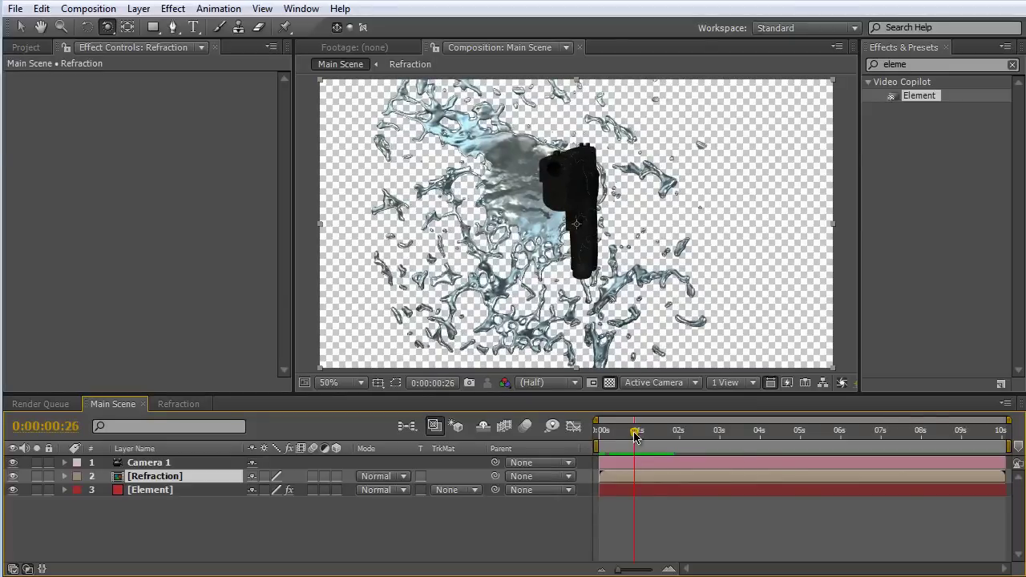
pyautogui.click(152, 493)
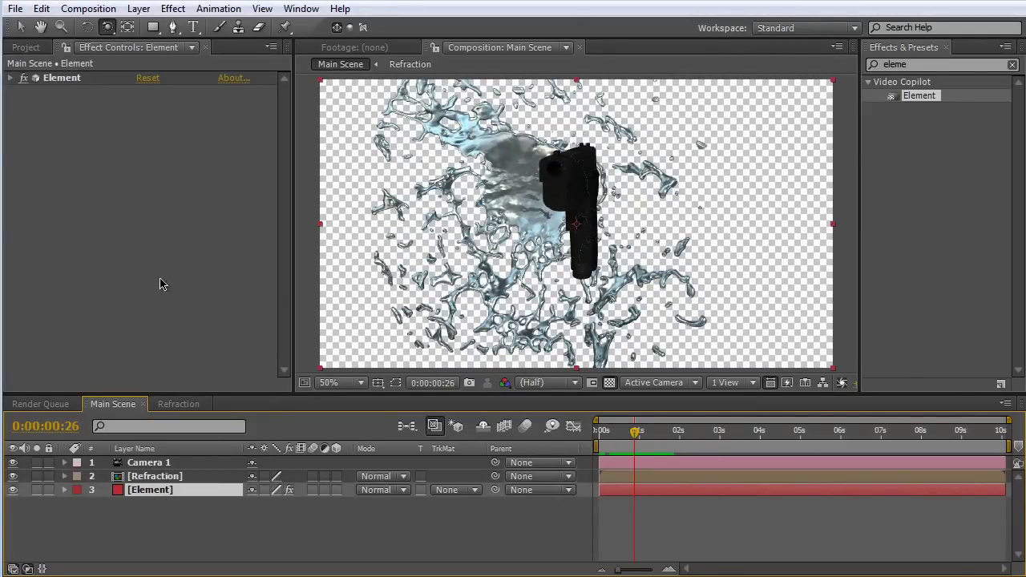
pyautogui.click(11, 78)
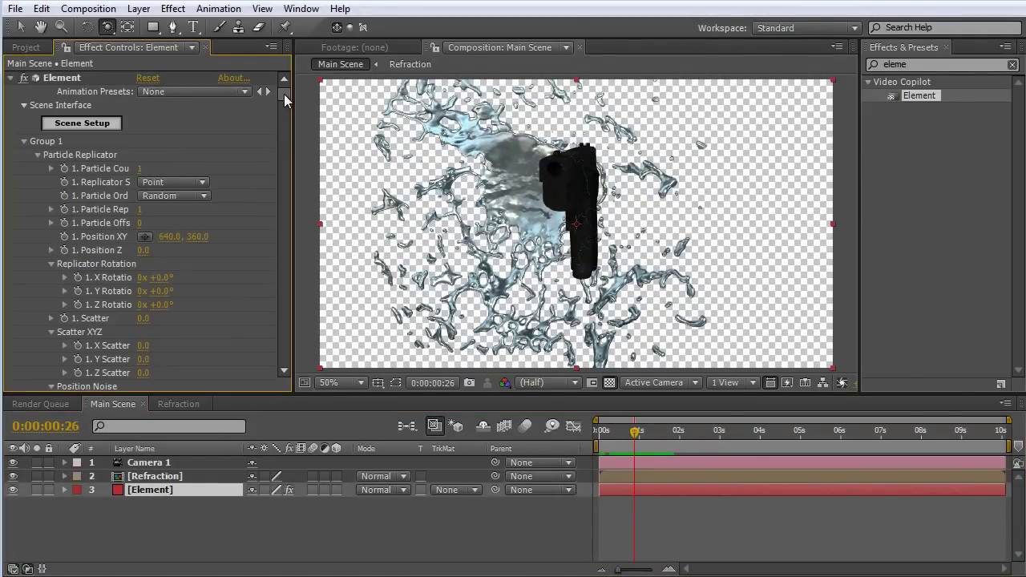
pyautogui.moveTo(284, 96); pyautogui.dragTo(287, 304)
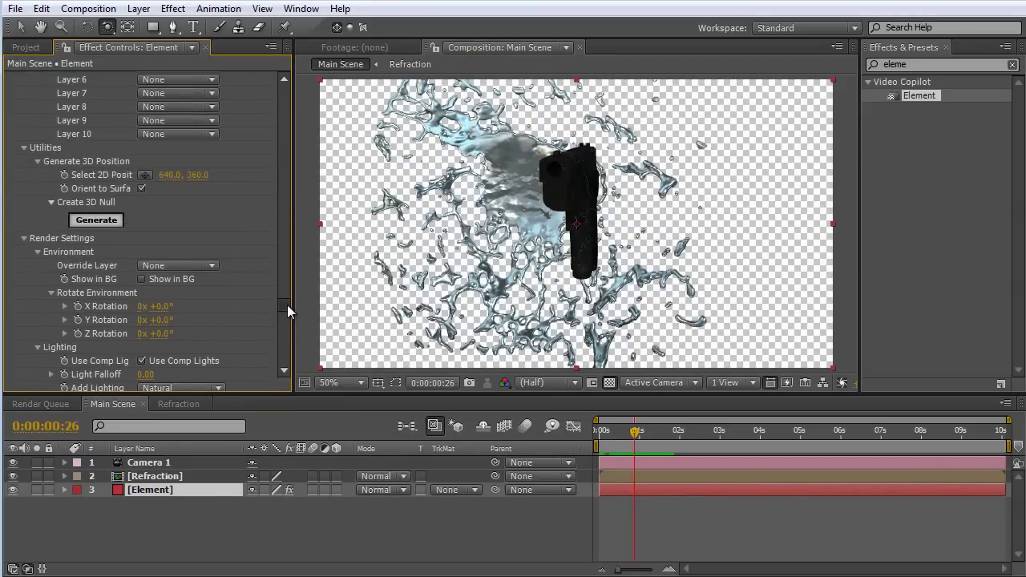
pyautogui.click(142, 280)
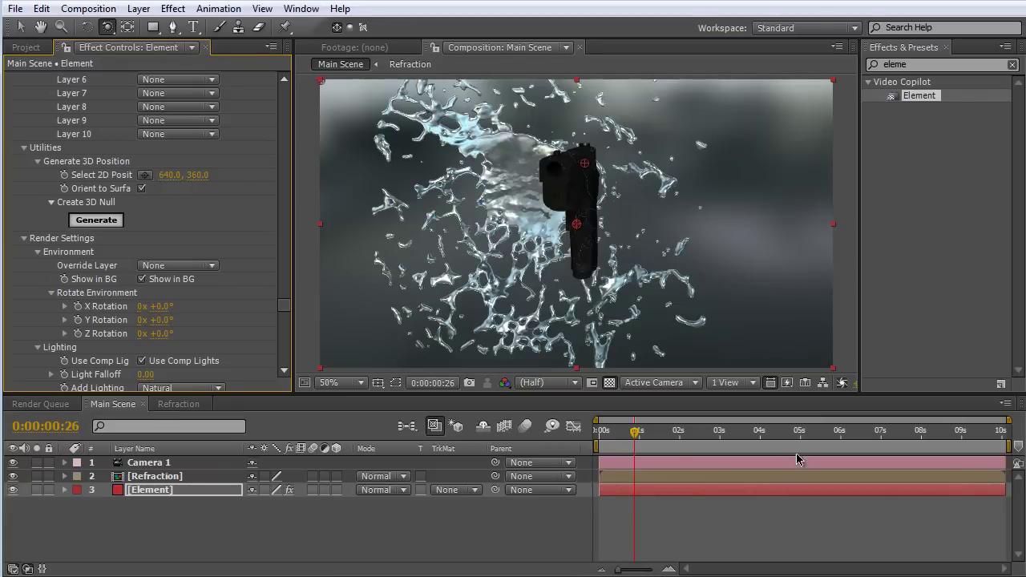
pyautogui.moveTo(621, 435)
pyautogui.mouseDown()
pyautogui.moveTo(680, 436)
pyautogui.moveTo(616, 435)
pyautogui.moveTo(665, 435)
pyautogui.moveTo(636, 435)
pyautogui.mouseUp()
pyautogui.click(261, 479)
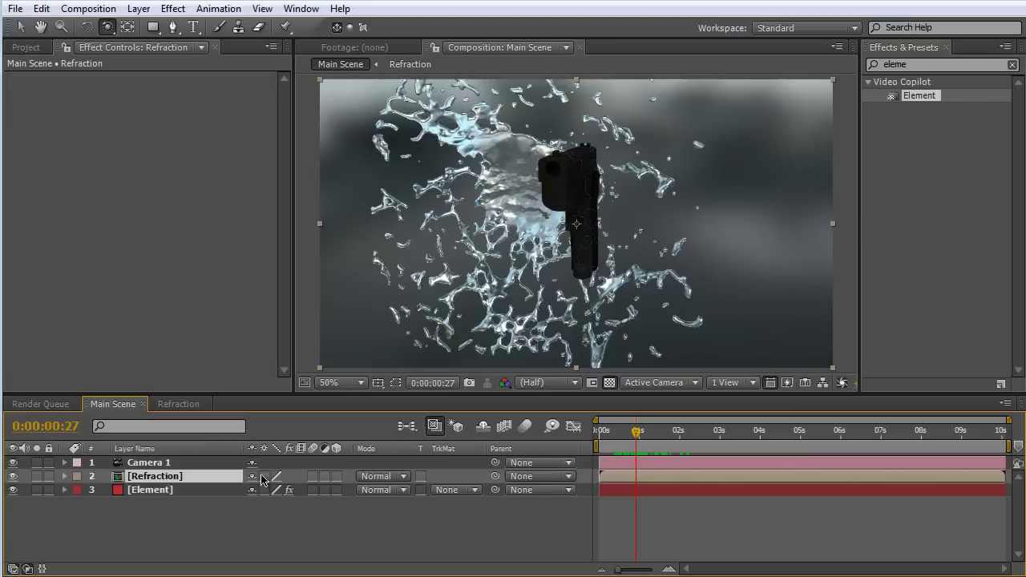
# Blend the Refraction layer in Hard Light and reframe the view at 100%.
pyautogui.click(407, 478)
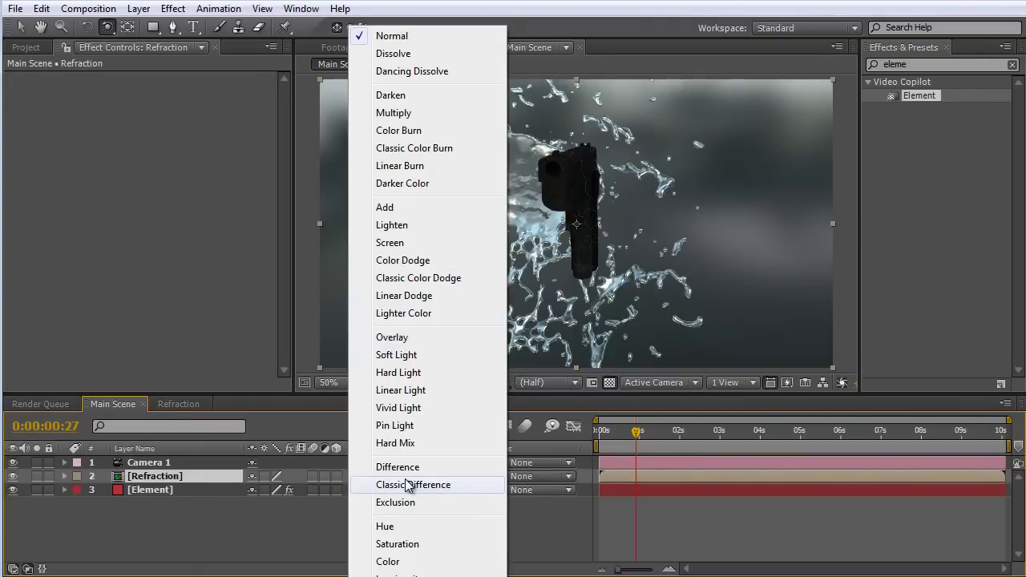
pyautogui.click(414, 374)
pyautogui.press('.')
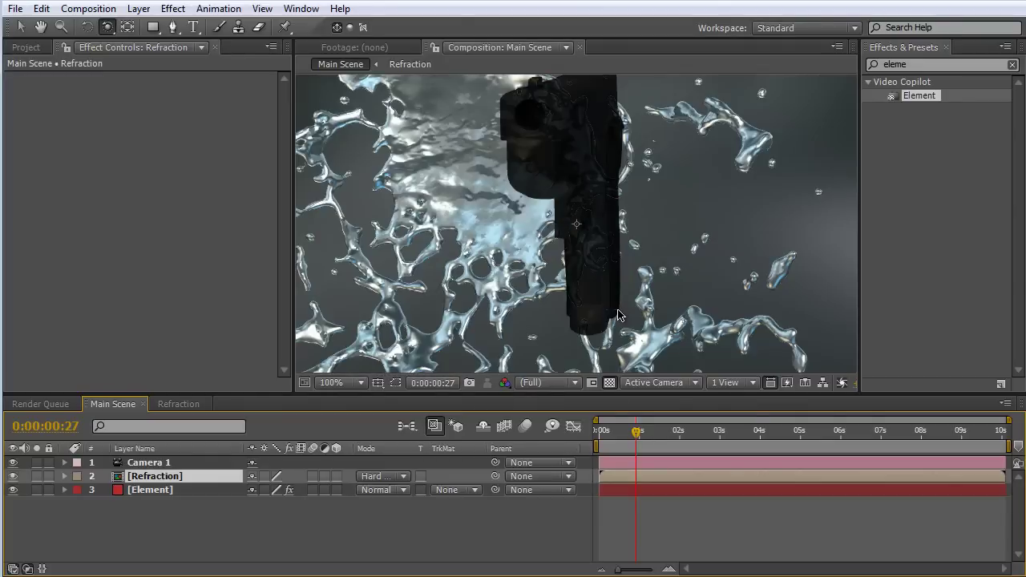
pyautogui.moveTo(575, 218); pyautogui.dragTo(566, 284)
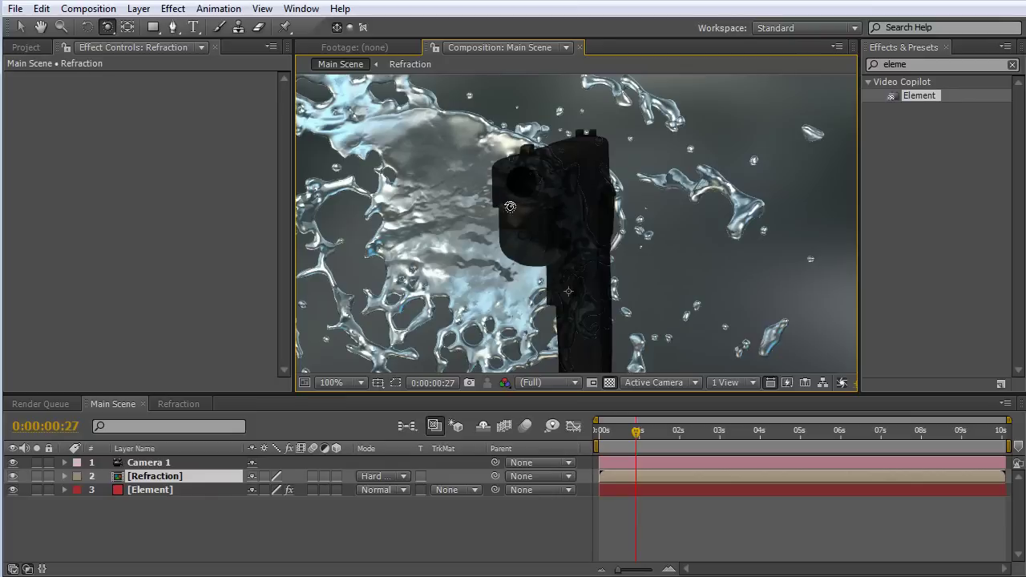
# Review later frames, then open the Refraction precomp.
pyautogui.press('v')
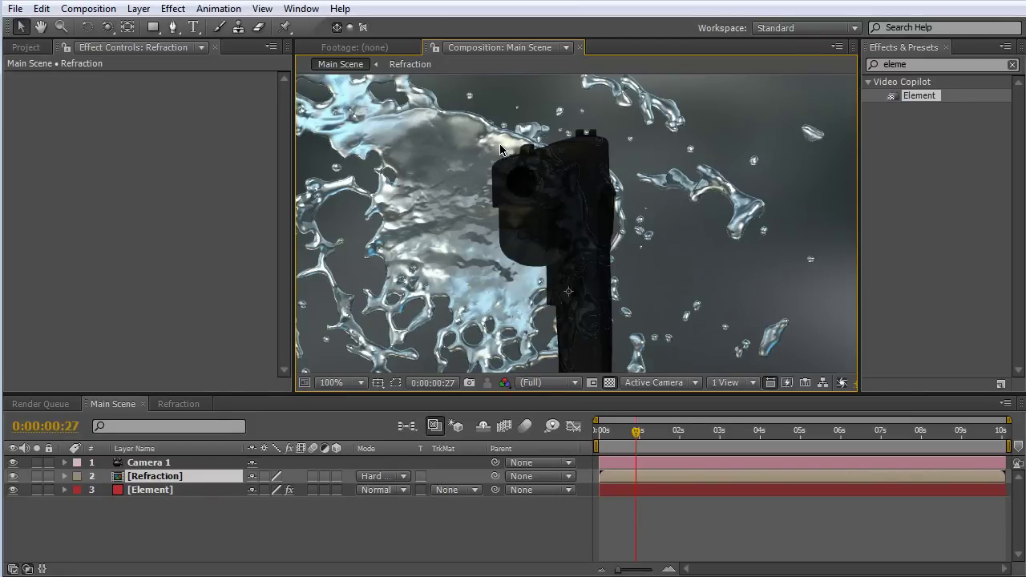
pyautogui.moveTo(638, 433)
pyautogui.mouseDown()
pyautogui.moveTo(607, 432)
pyautogui.moveTo(678, 432)
pyautogui.moveTo(601, 433)
pyautogui.moveTo(617, 433)
pyautogui.mouseUp()
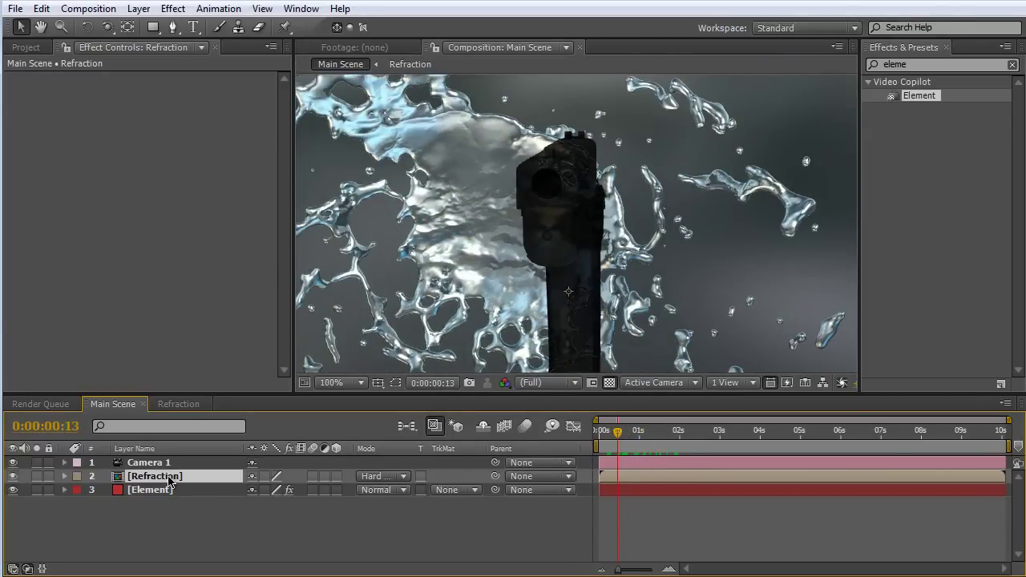
pyautogui.doubleClick(168, 480)
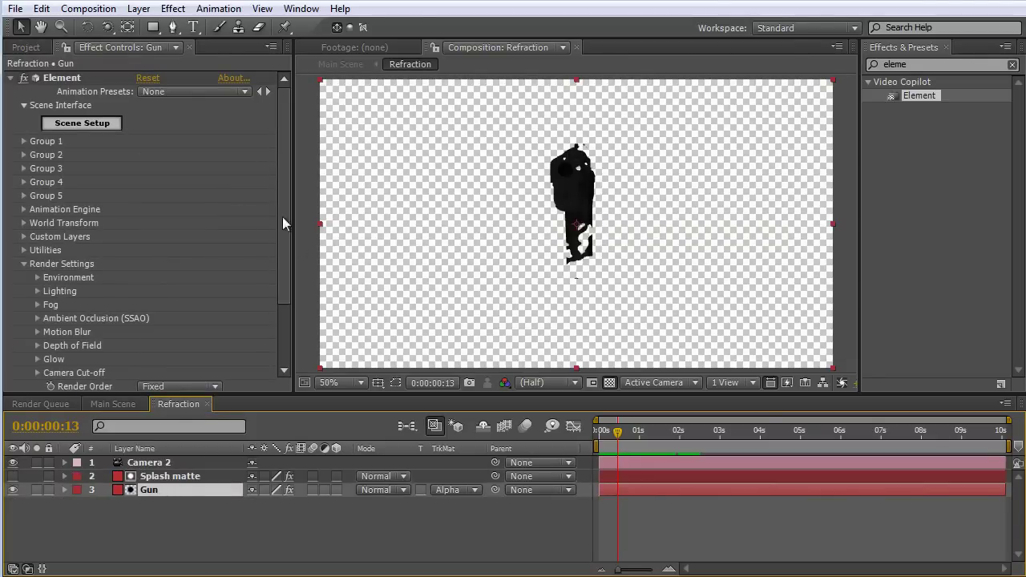
# Add a Curves effect to the Gun layer and bend the midpoint up-left to brighten it.
pyautogui.click(10, 78)
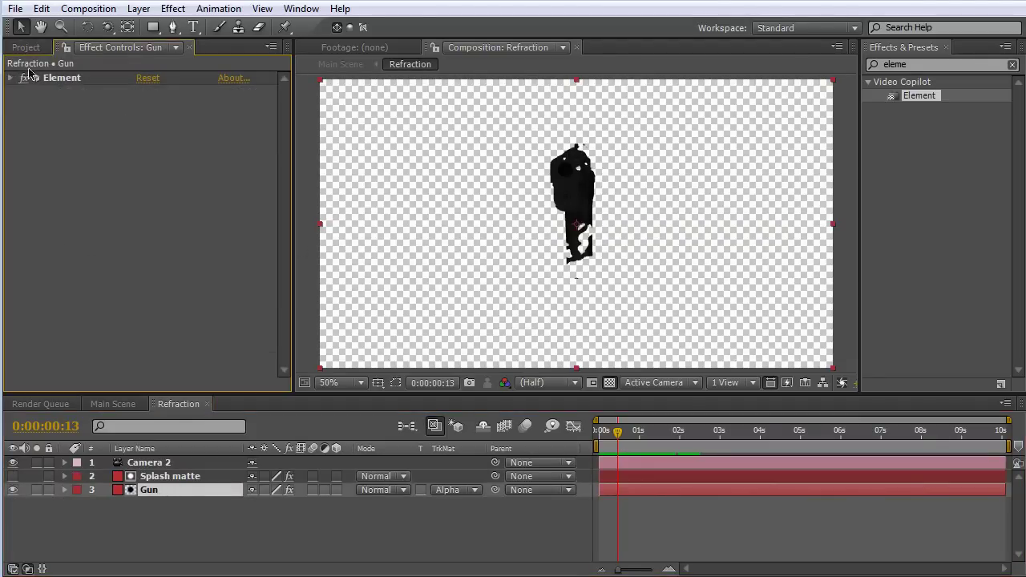
pyautogui.click(138, 9)
pyautogui.moveTo(97, 11)
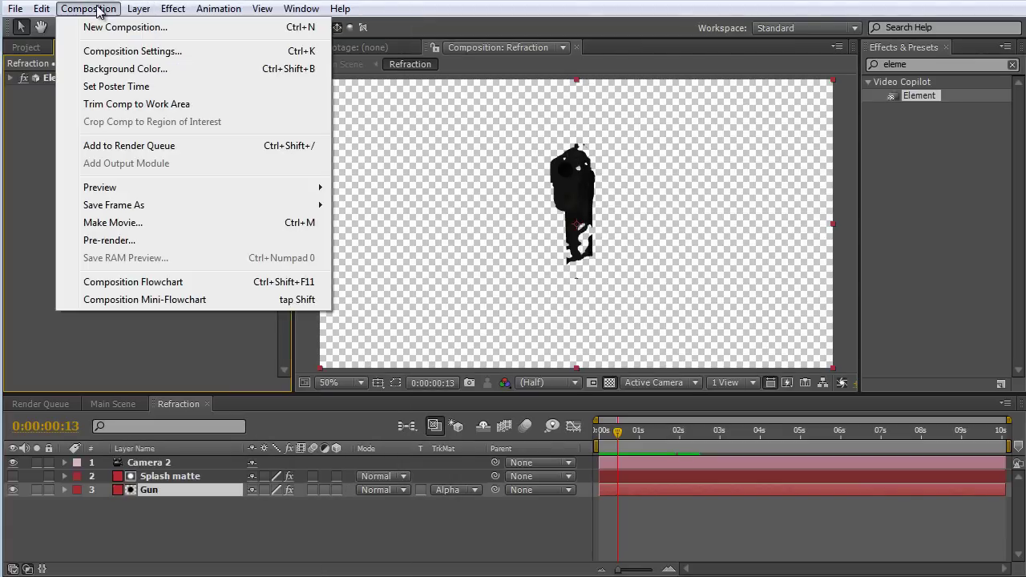
pyautogui.moveTo(172, 10)
pyautogui.moveTo(232, 158)
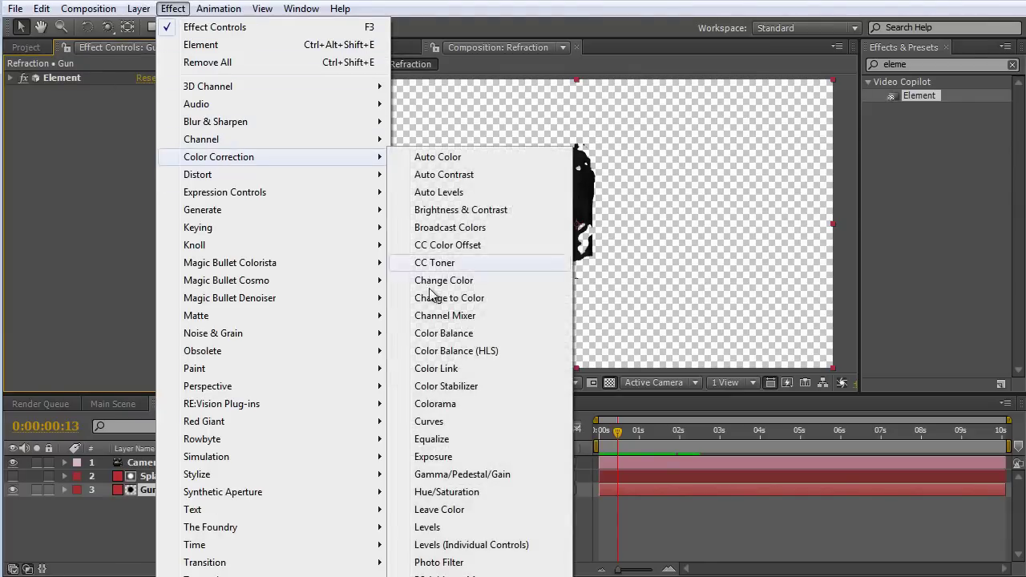
pyautogui.click(444, 422)
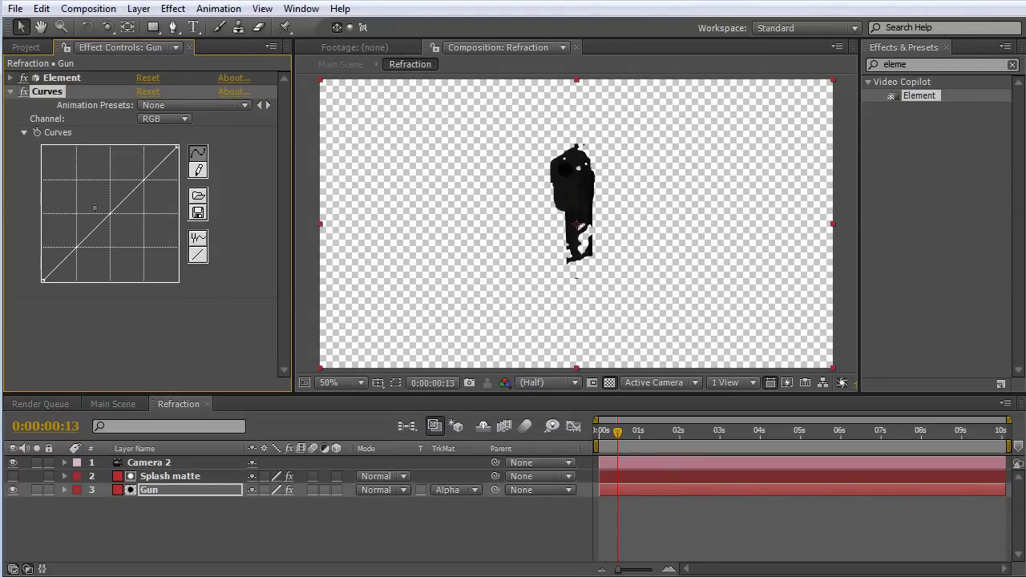
pyautogui.moveTo(112, 214); pyautogui.dragTo(84, 205)
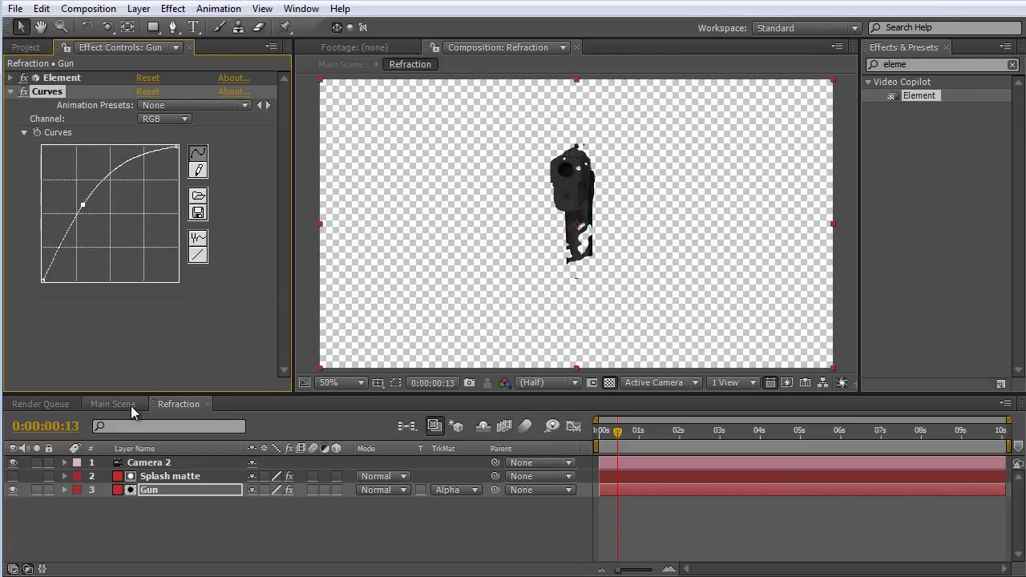
pyautogui.click(112, 404)
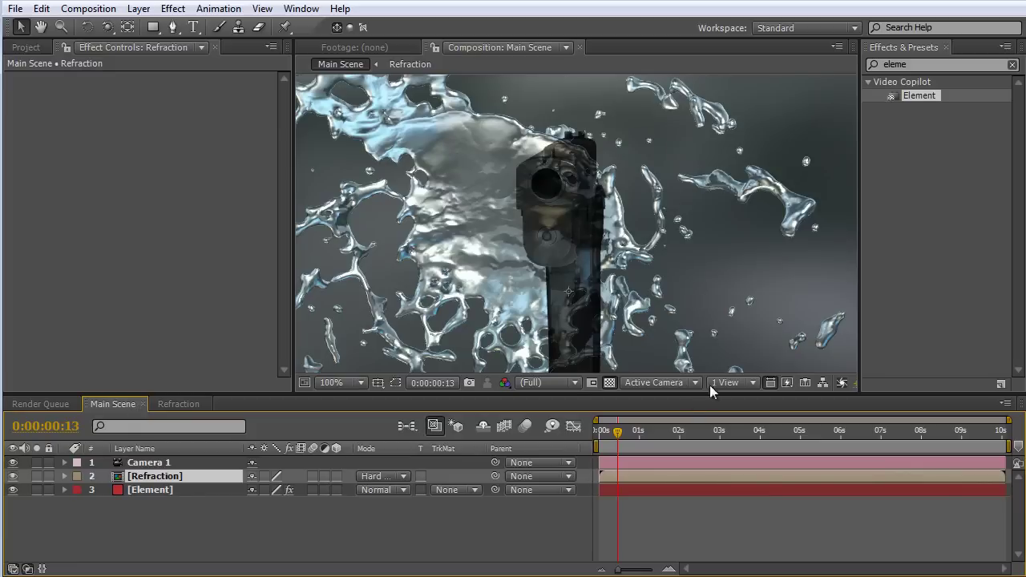
# Play the Main Scene splash animation, return to frame 0:00:00:23, then reopen Refraction.
pyautogui.moveTo(617, 433)
pyautogui.mouseDown()
pyautogui.moveTo(672, 435)
pyautogui.moveTo(611, 434)
pyautogui.mouseUp()
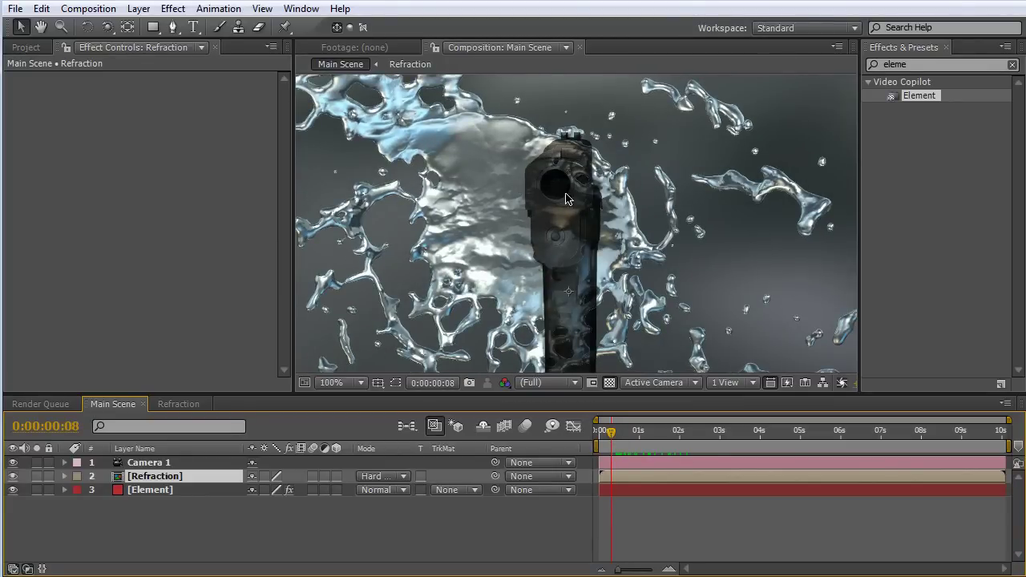
pyautogui.press('space')
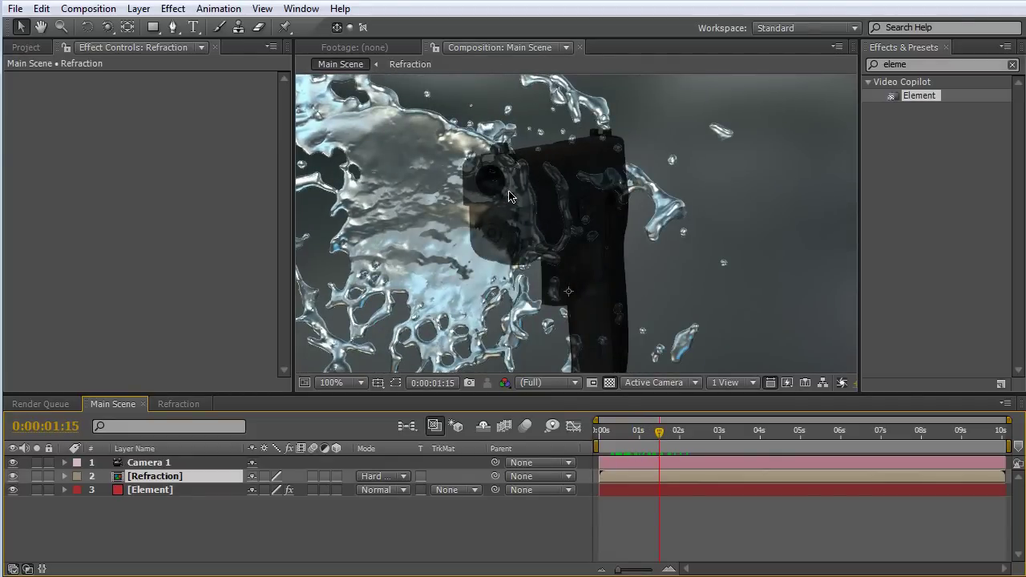
pyautogui.moveTo(658, 430); pyautogui.dragTo(632, 430)
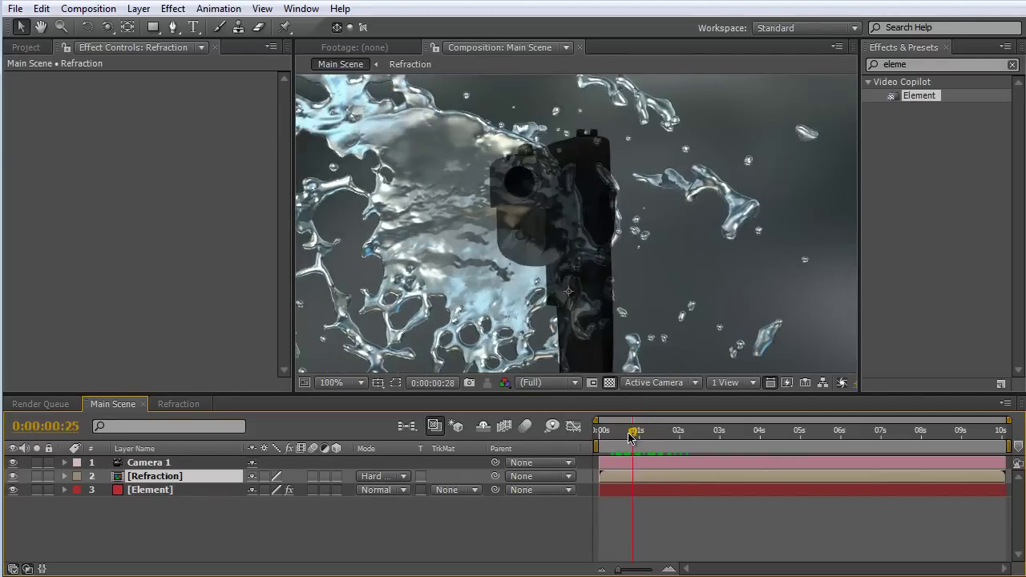
pyautogui.click(169, 404)
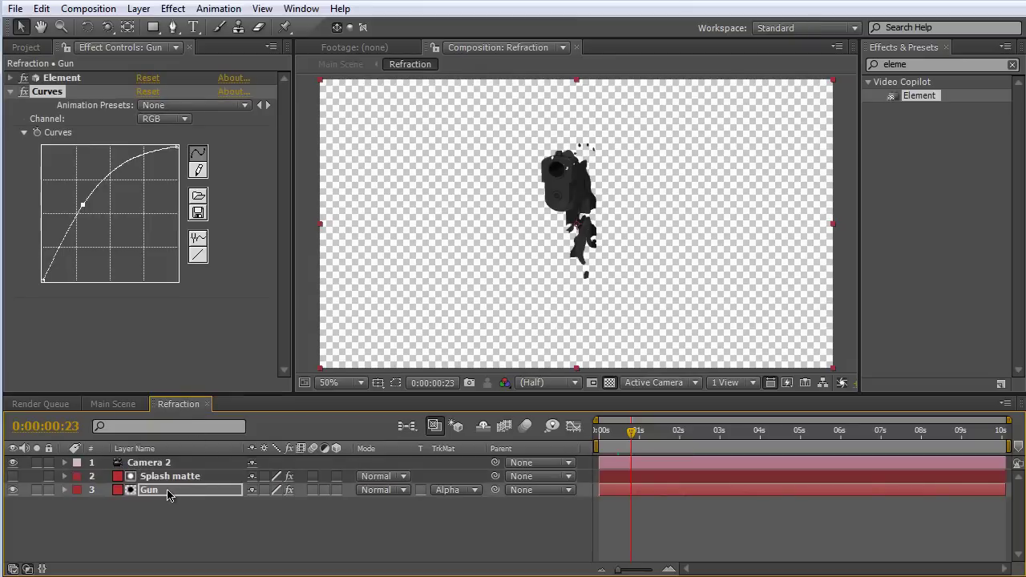
# Search 'turb' in Effects & Presets and apply Turbulent Displace to the Gun layer.
pyautogui.click(173, 8)
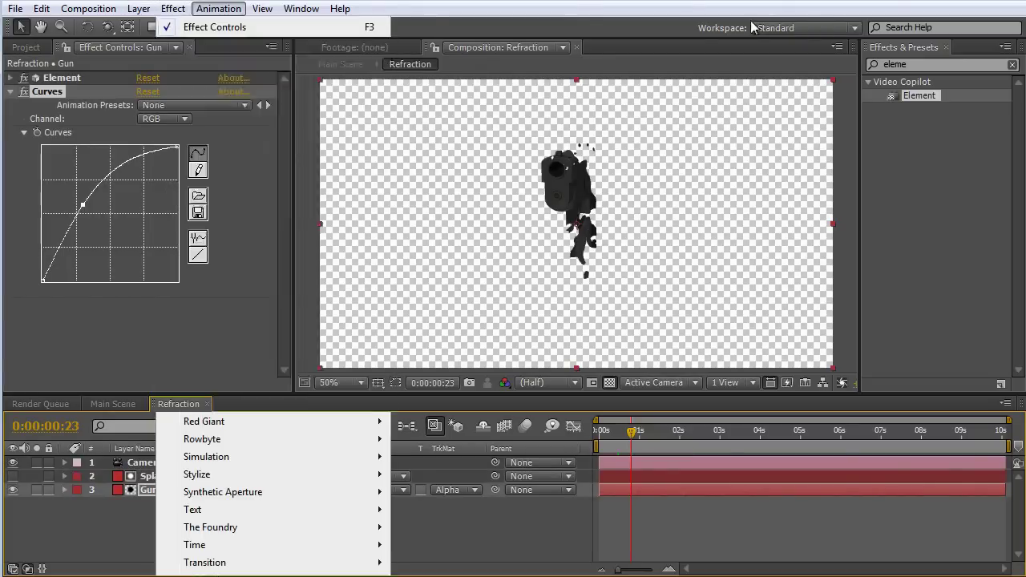
pyautogui.moveTo(218, 8)
pyautogui.click(935, 66)
pyautogui.write('turb')
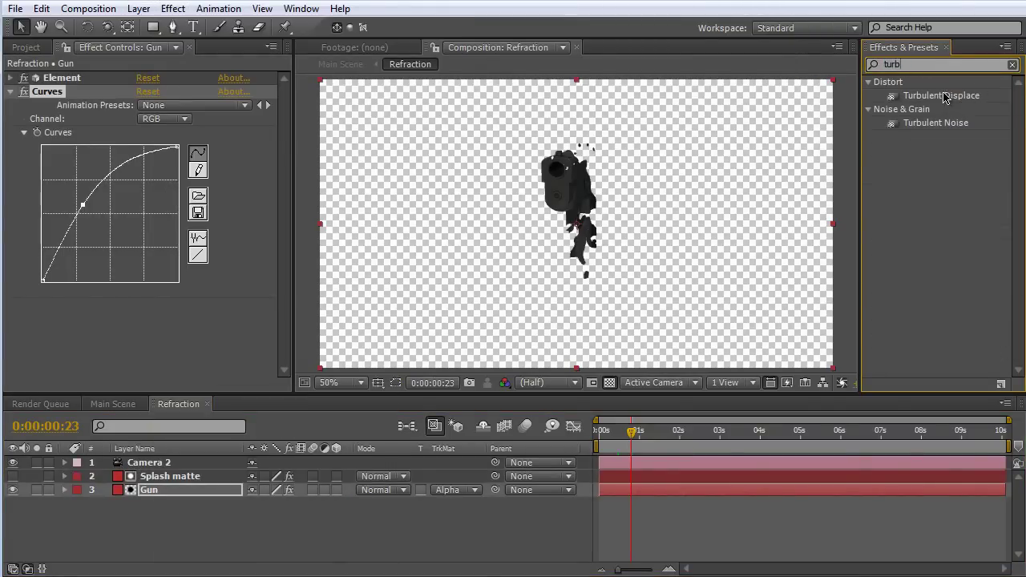
pyautogui.moveTo(950, 97); pyautogui.dragTo(203, 344)
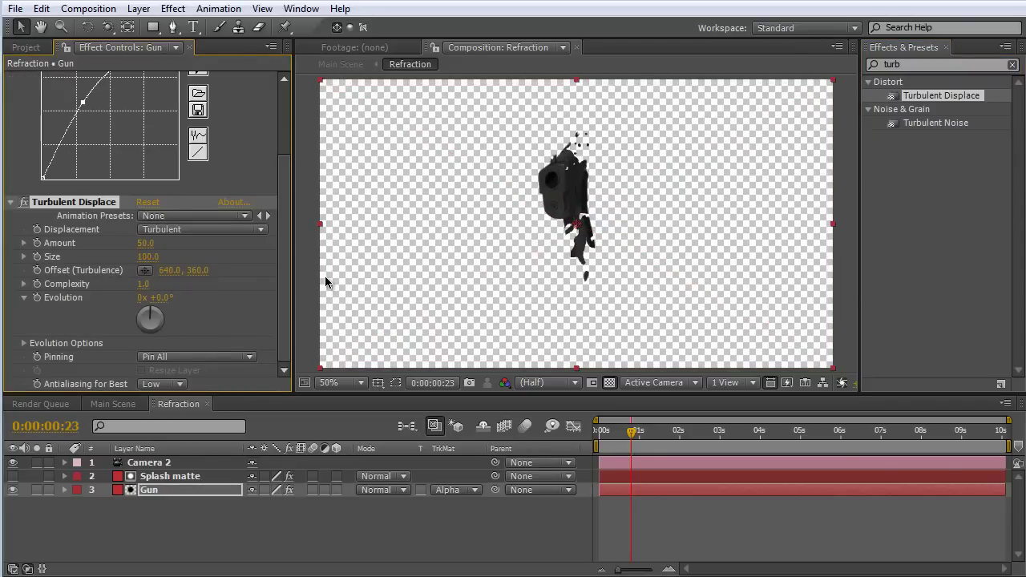
# Set Turbulent Displace Amount to 85 and Size to 7, then review frame 0:00:00:16.
pyautogui.click(145, 243)
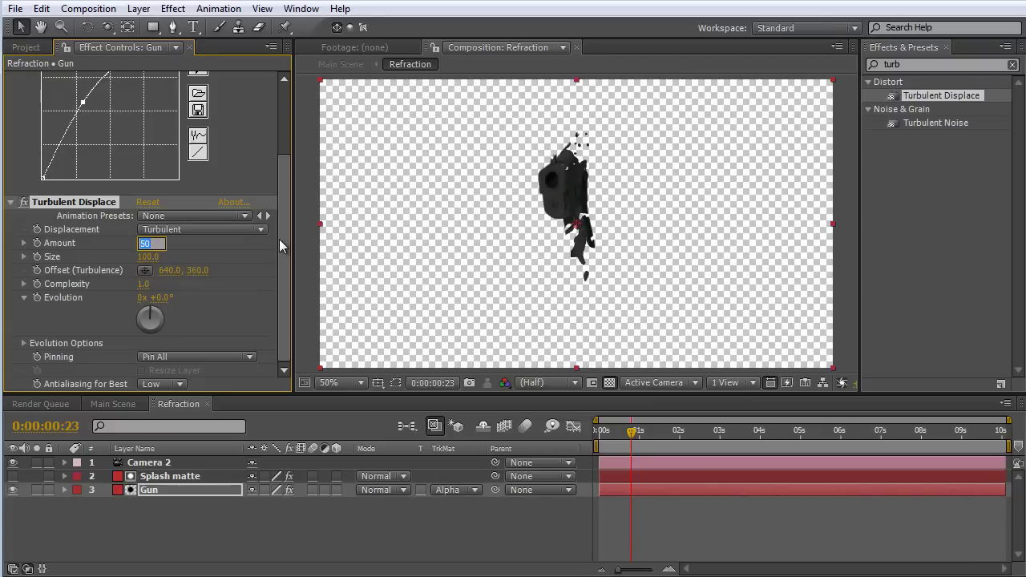
pyautogui.press('Return')
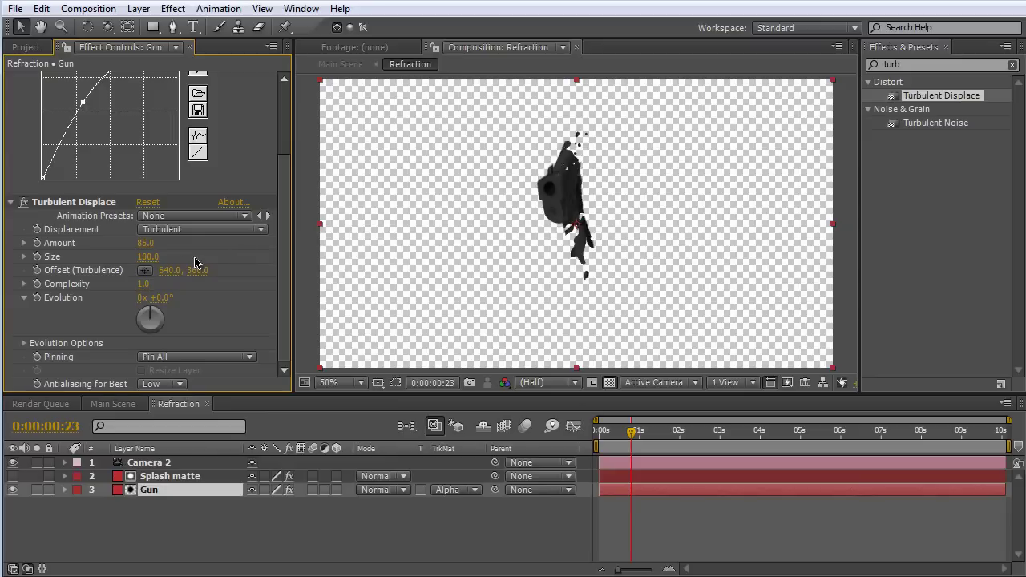
pyautogui.click(150, 258)
pyautogui.press('Return')
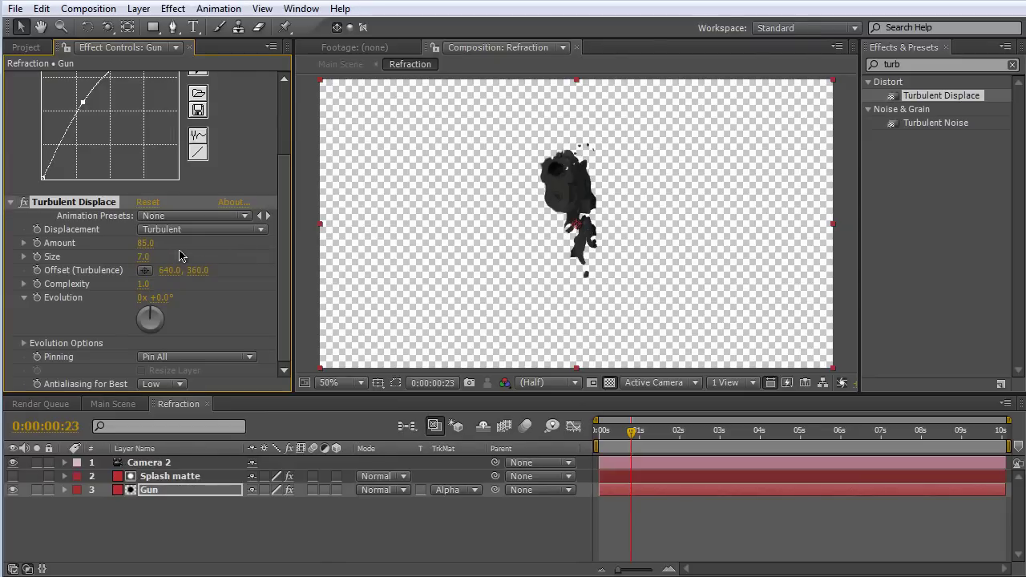
pyautogui.press('/')
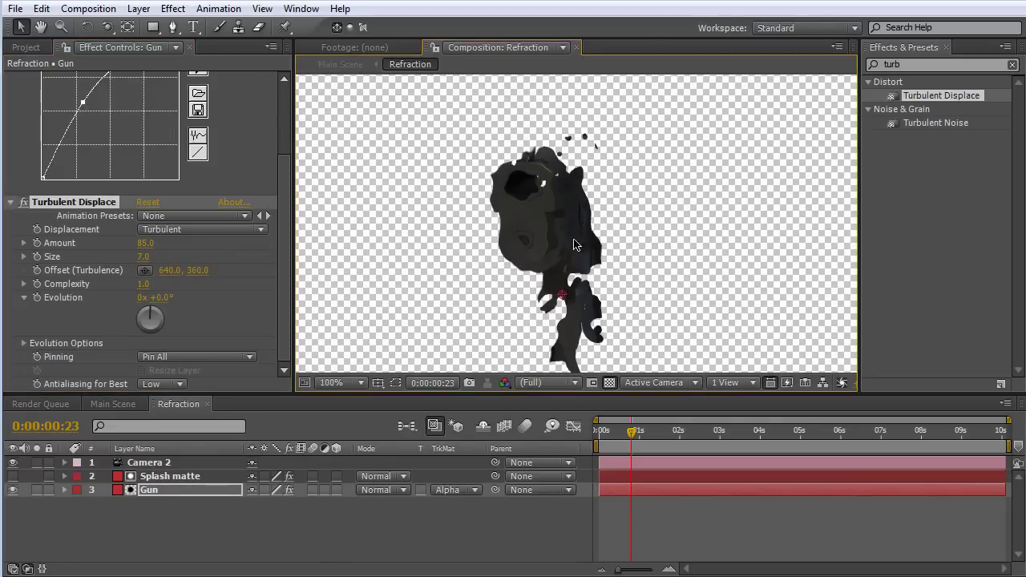
pyautogui.moveTo(634, 436); pyautogui.dragTo(607, 434)
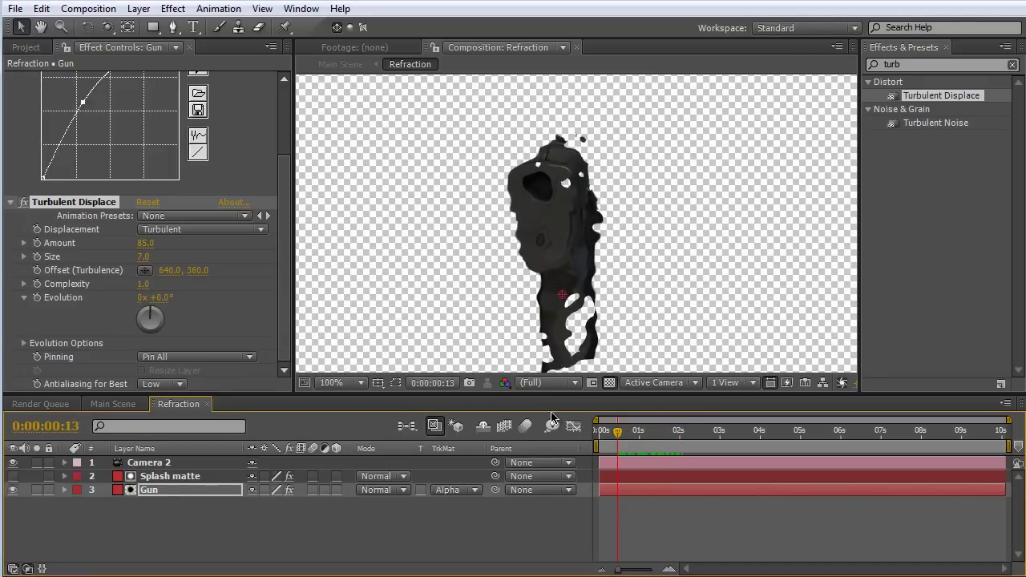
pyautogui.click(111, 403)
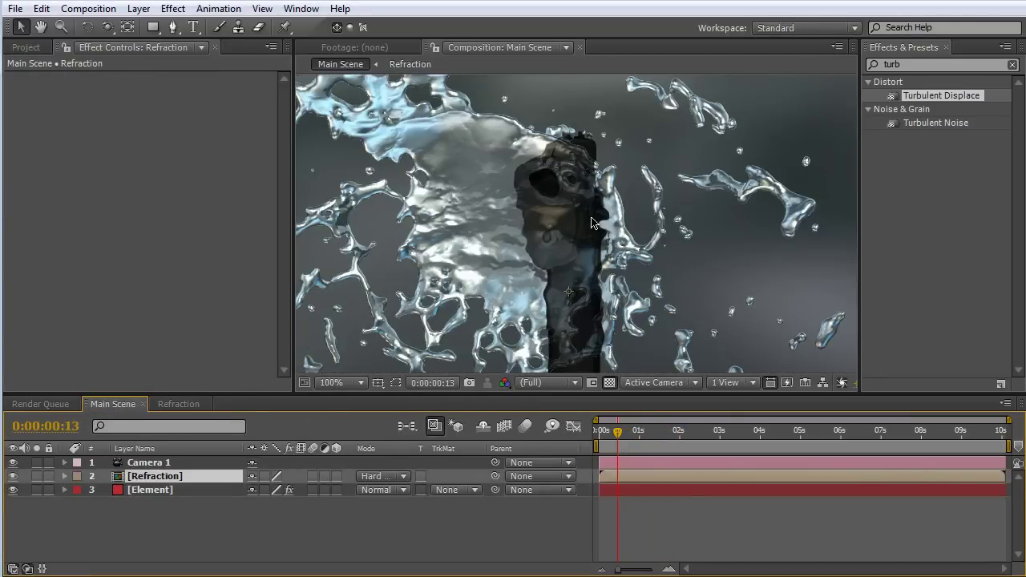
pyautogui.moveTo(617, 434)
pyautogui.mouseDown()
pyautogui.moveTo(717, 446)
pyautogui.moveTo(600, 445)
pyautogui.moveTo(627, 443)
pyautogui.mouseUp()
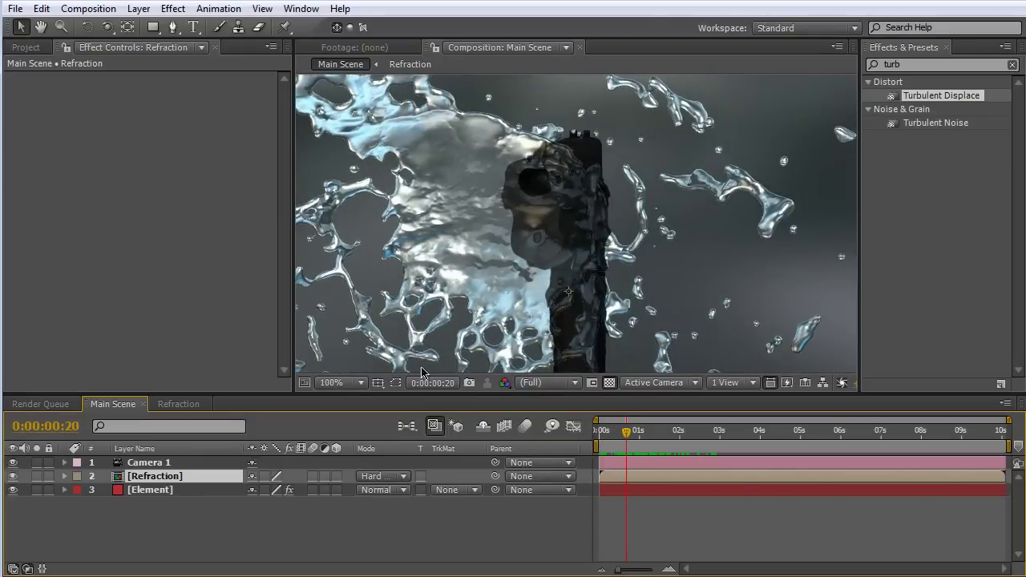
pyautogui.click(12, 476)
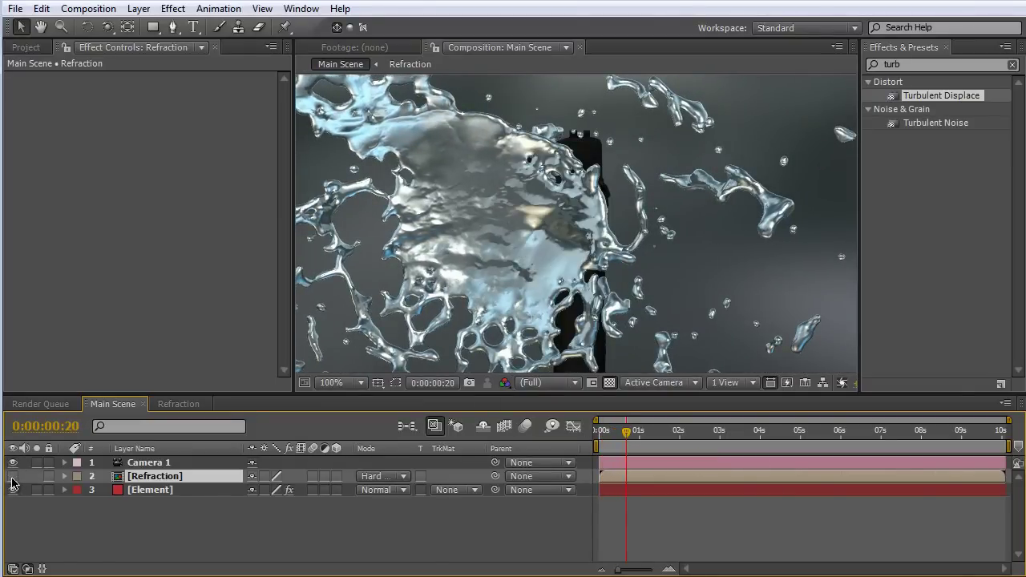
pyautogui.moveTo(658, 435); pyautogui.dragTo(644, 433)
pyautogui.scroll(-2, 430, 181)
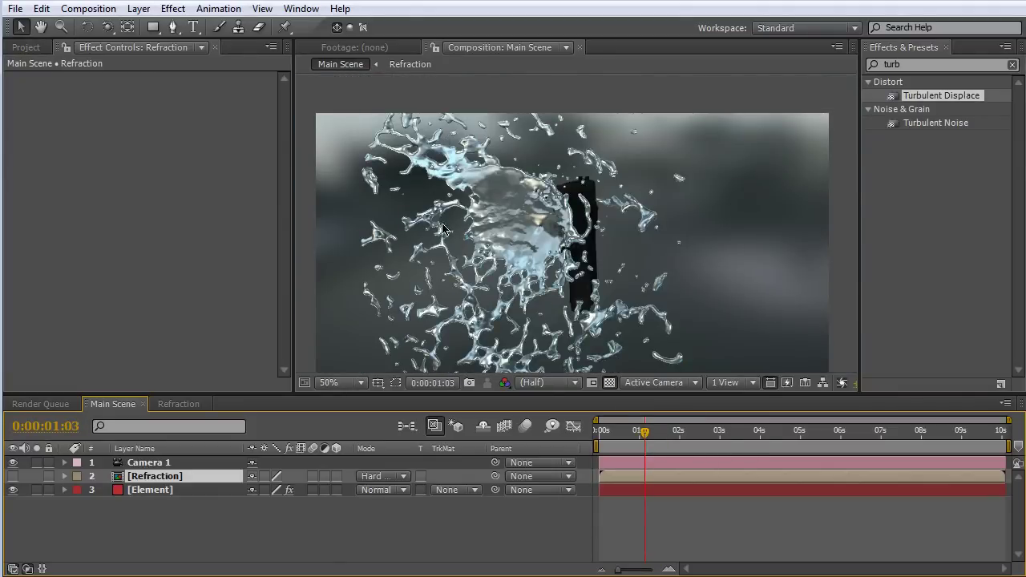
pyautogui.scroll(2, 525, 241)
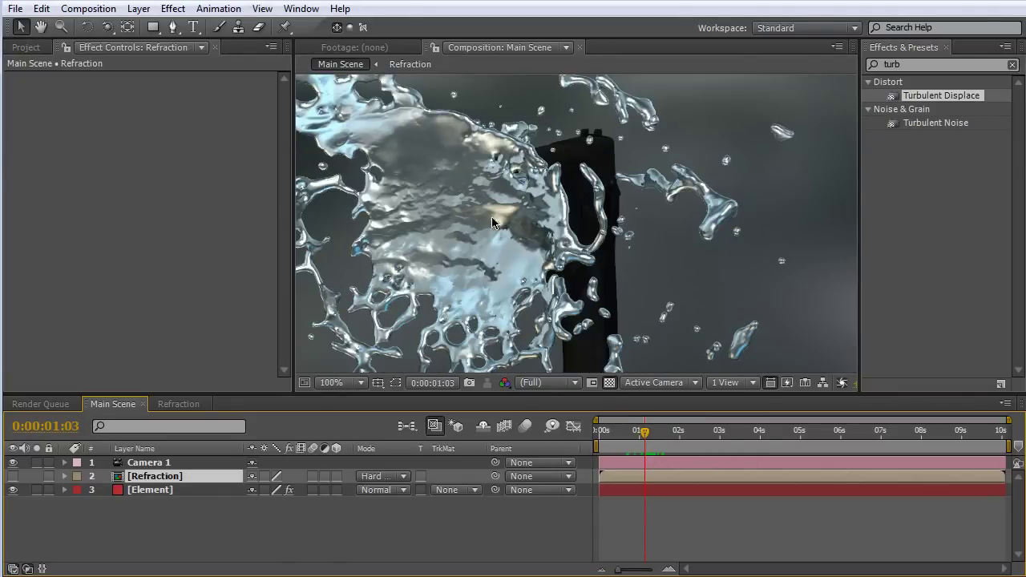
pyautogui.click(12, 476)
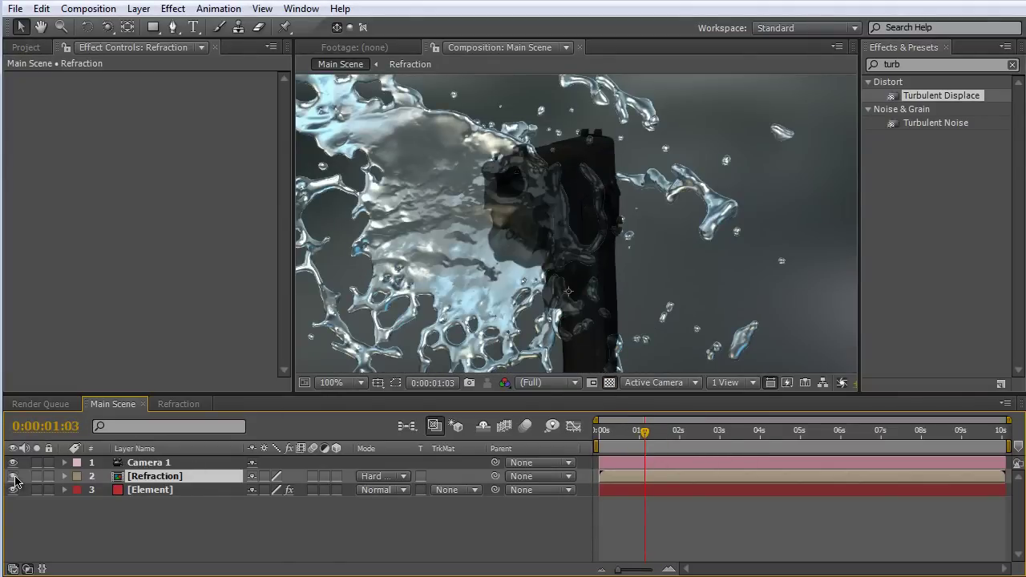
pyautogui.moveTo(646, 430)
pyautogui.mouseDown()
pyautogui.moveTo(686, 435)
pyautogui.moveTo(617, 435)
pyautogui.moveTo(640, 435)
pyautogui.mouseUp()
pyautogui.press('.')
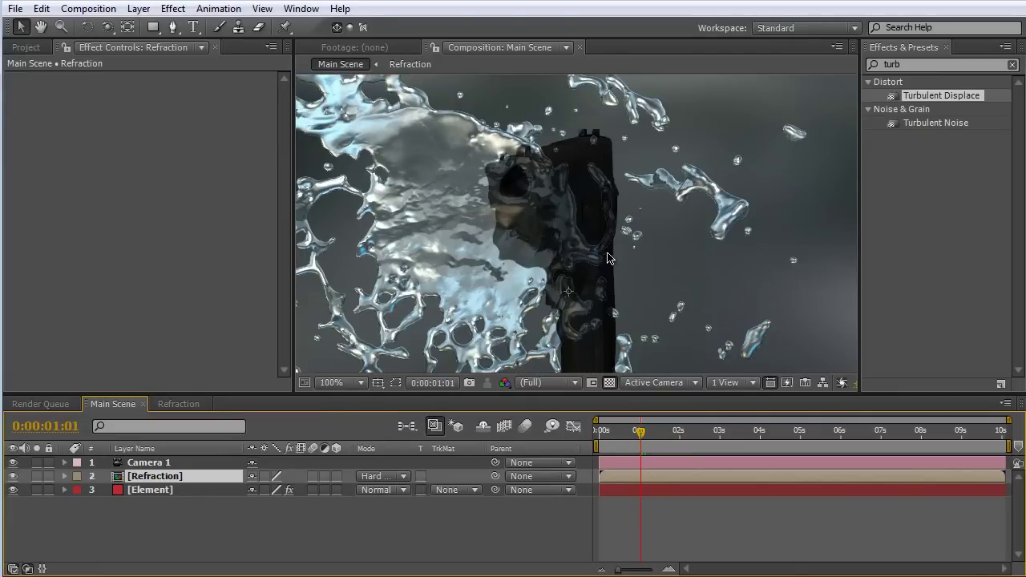
pyautogui.press('.')
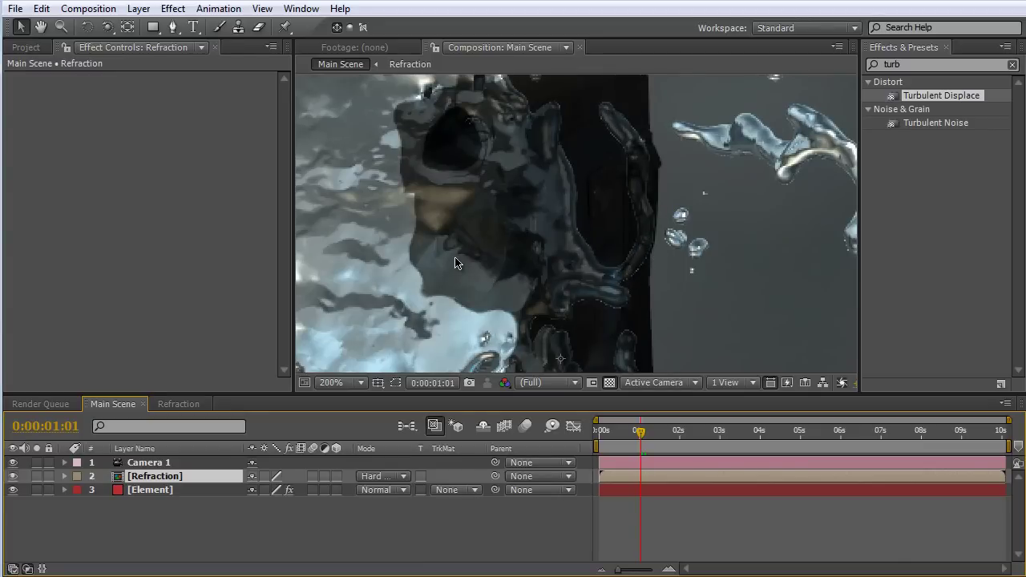
pyautogui.scroll(-1, 456, 261)
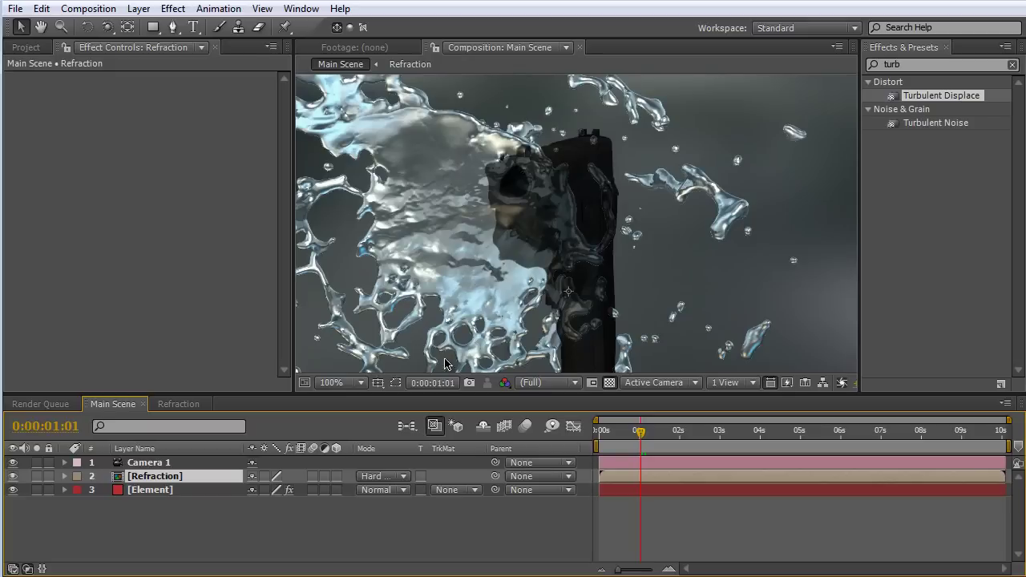
pyautogui.click(147, 491)
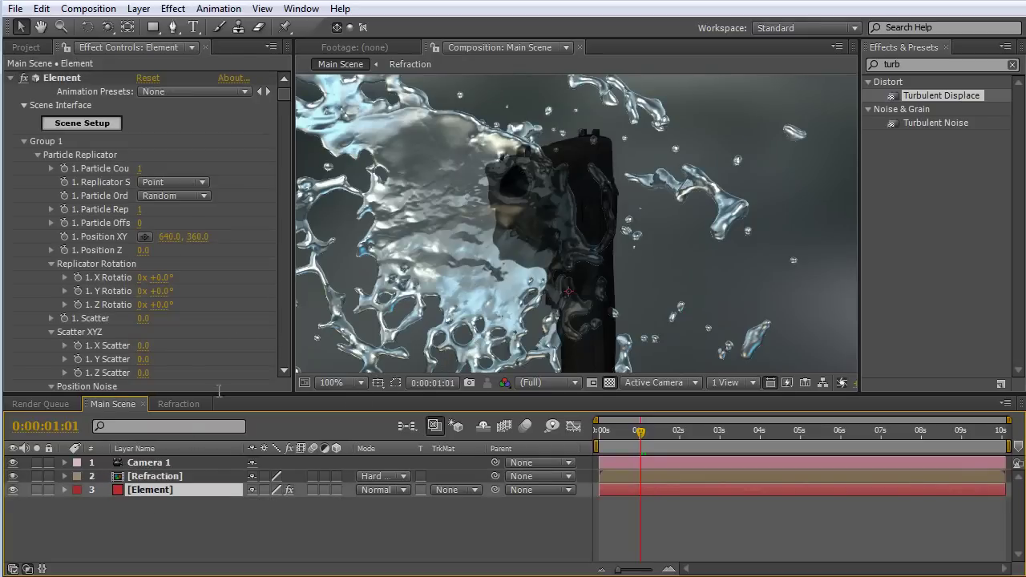
# Set the Main Scene Element layer's Render Mode to Full Render.
pyautogui.moveTo(286, 93); pyautogui.dragTo(298, 376)
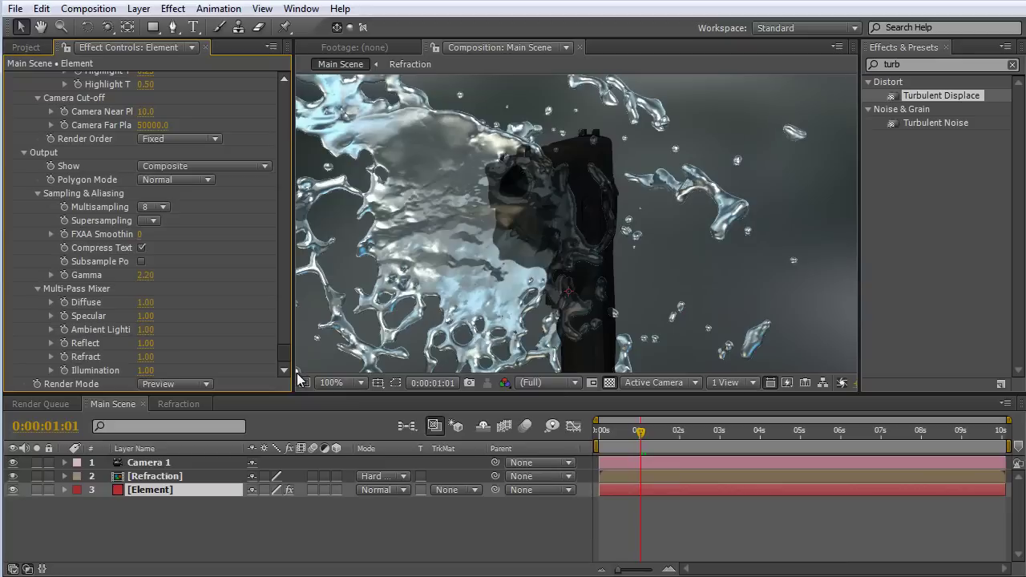
pyautogui.click(210, 384)
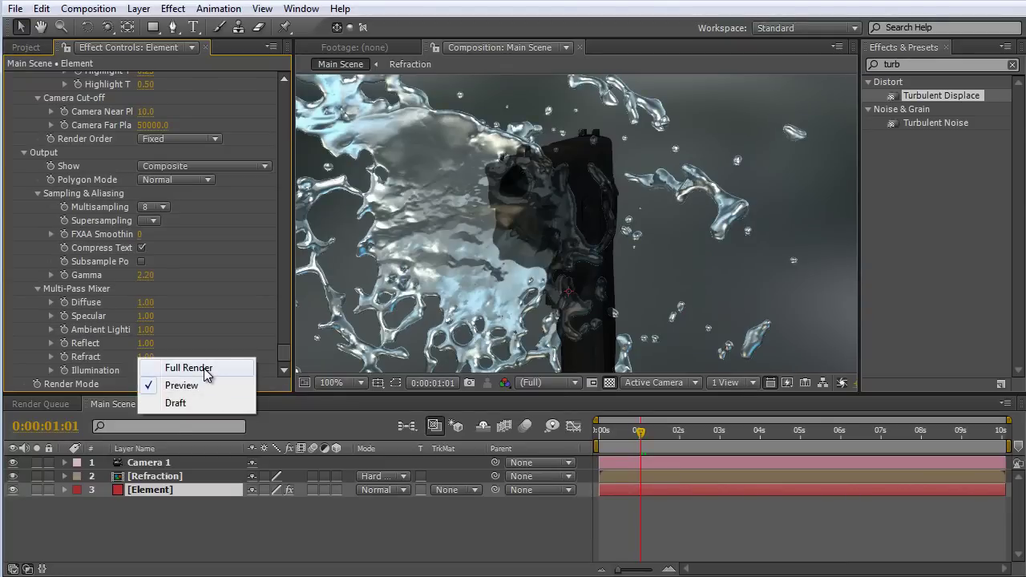
pyautogui.click(189, 369)
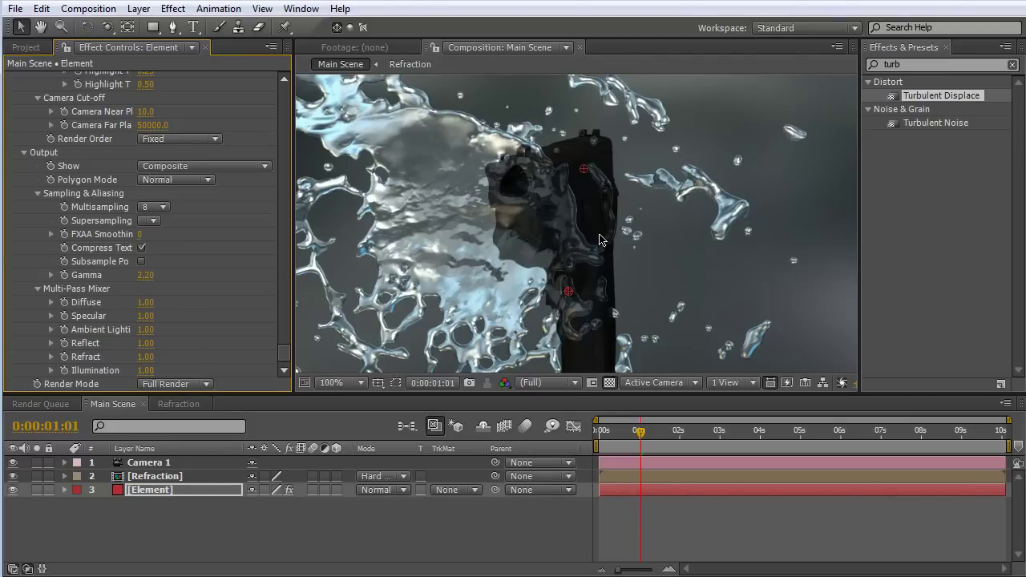
# In the Refraction precomp, set the Gun layer's Element Render Mode to Full Render.
pyautogui.doubleClick(156, 476)
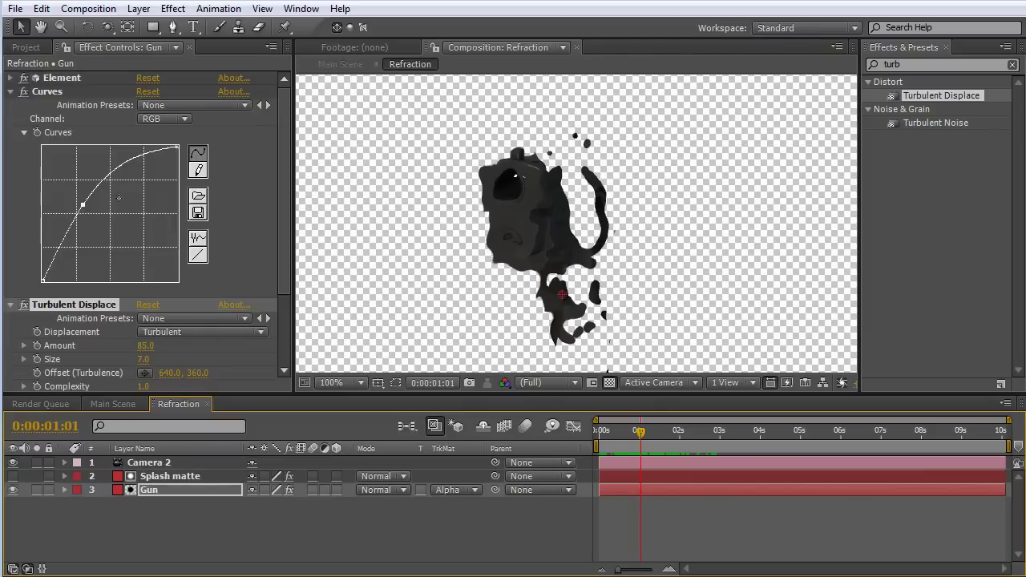
pyautogui.click(11, 78)
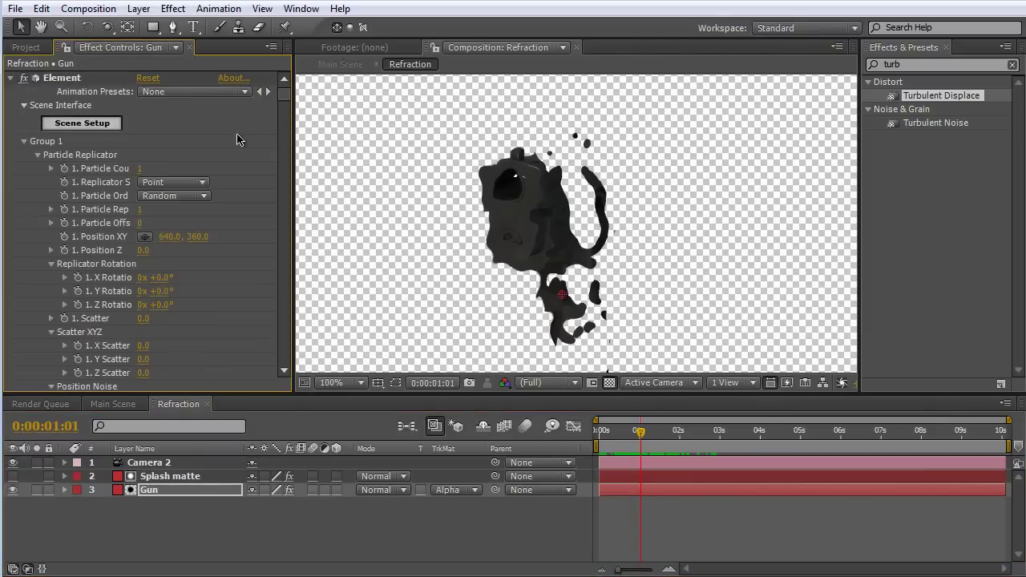
pyautogui.moveTo(282, 113); pyautogui.dragTo(283, 352)
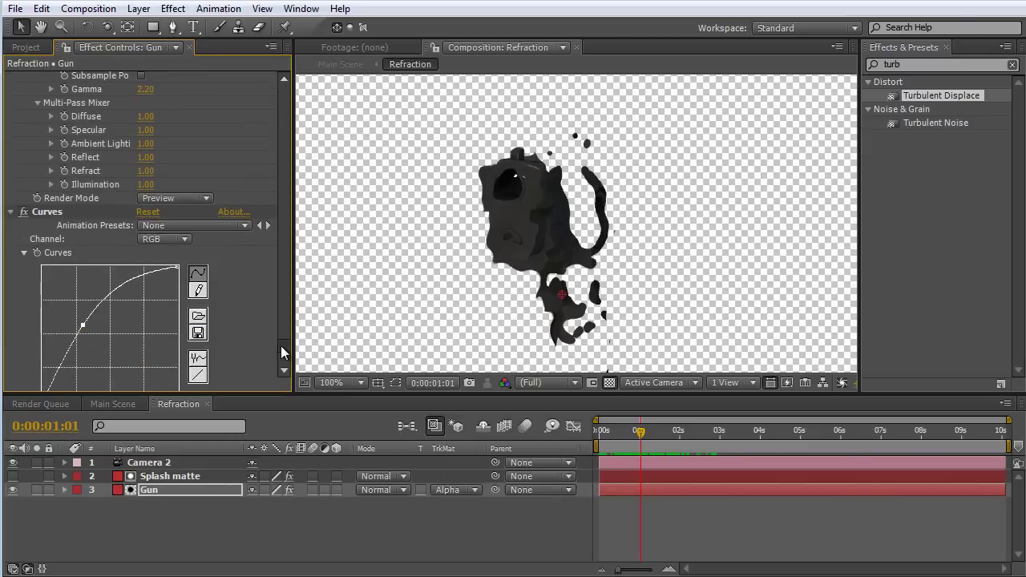
pyautogui.click(205, 199)
pyautogui.click(205, 186)
# Set the Splash matte layer to Full Render and turn on its motion blur.
pyautogui.click(202, 478)
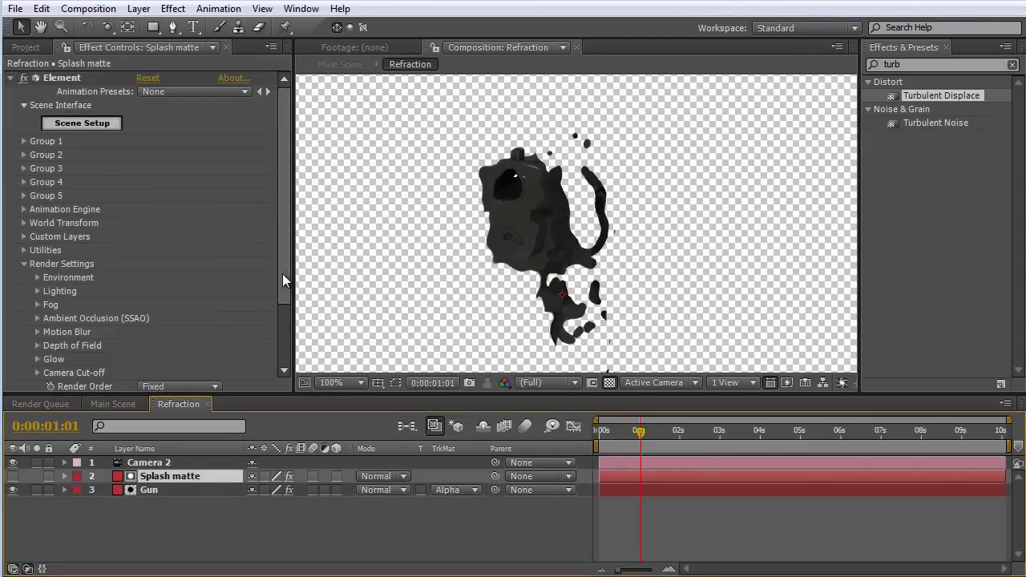
pyautogui.moveTo(282, 274); pyautogui.dragTo(273, 354)
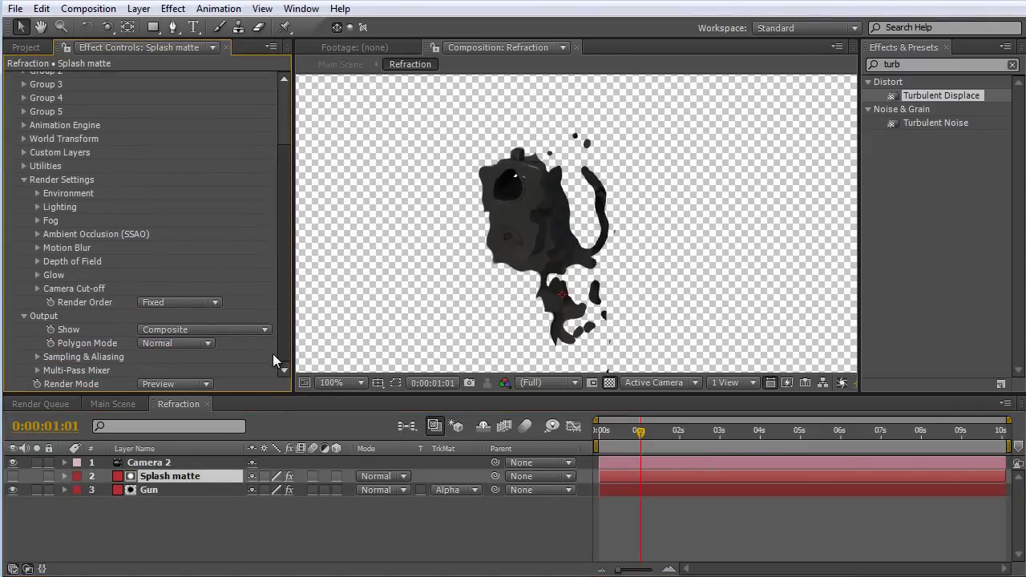
pyautogui.click(207, 384)
pyautogui.click(206, 365)
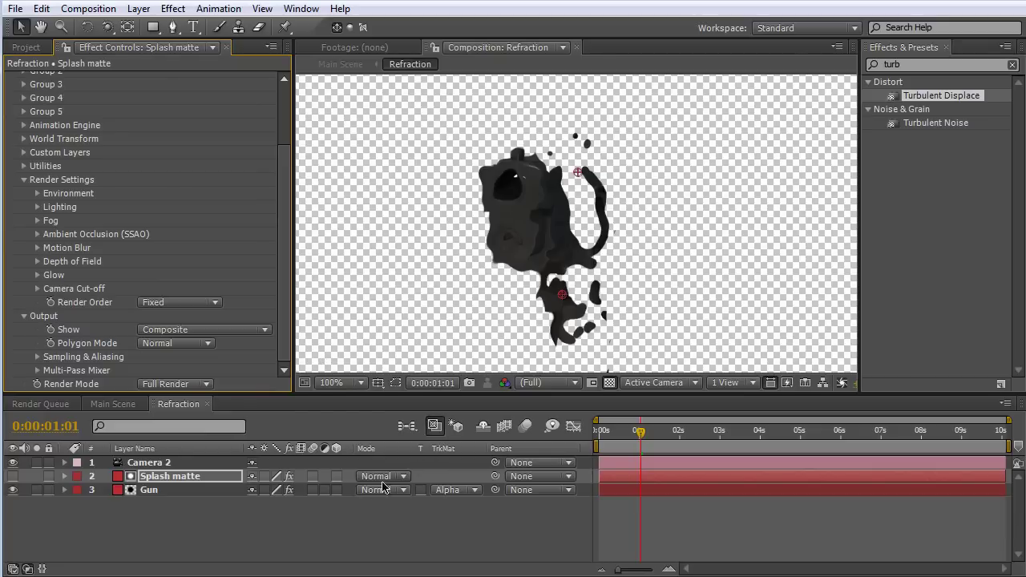
pyautogui.click(314, 480)
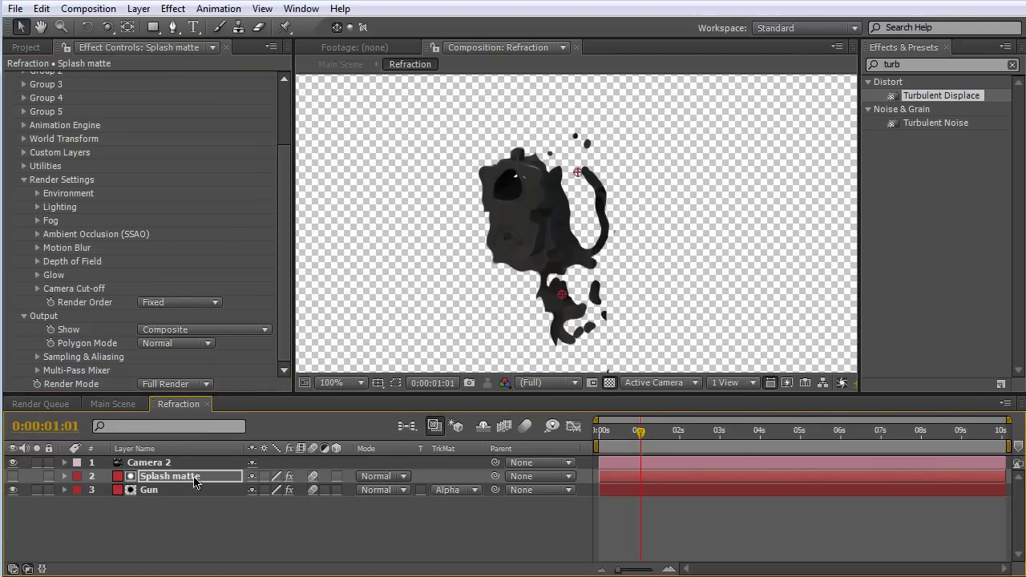
pyautogui.click(125, 406)
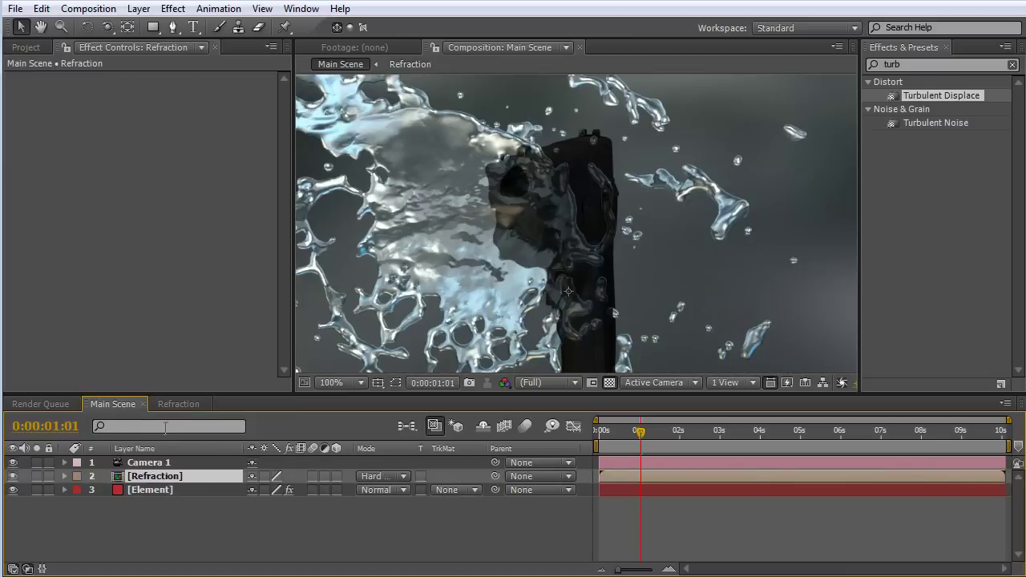
# Enable motion blur for the Element layer and composition, then preview the animation.
pyautogui.click(199, 489)
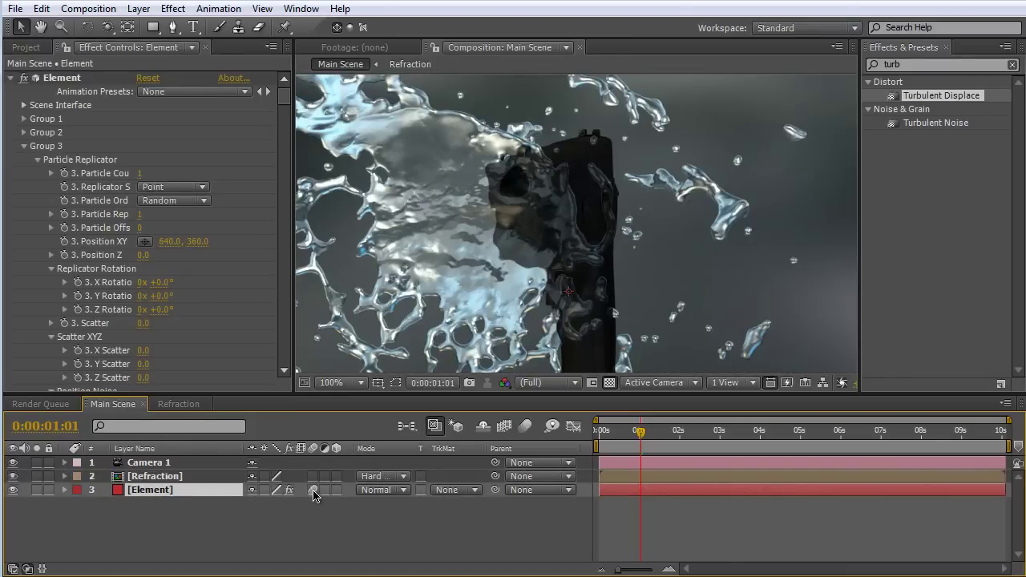
pyautogui.click(523, 428)
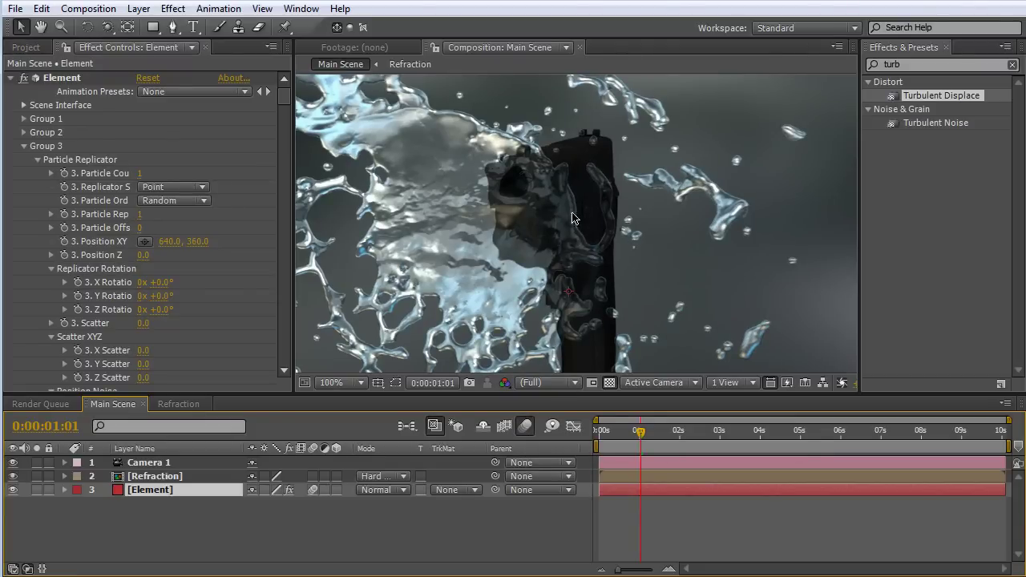
pyautogui.scroll(-1, 602, 313)
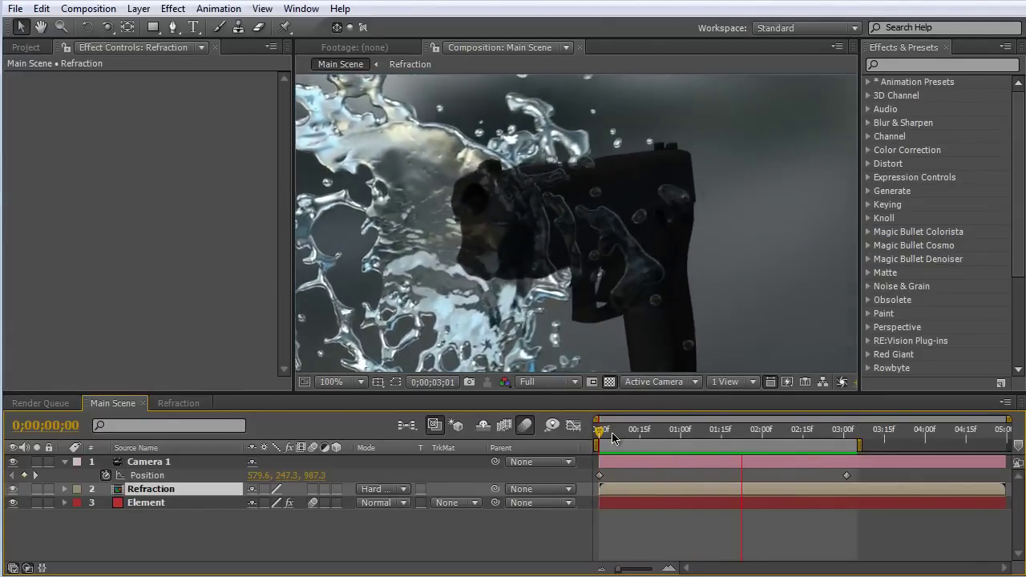
pyautogui.click(613, 431)
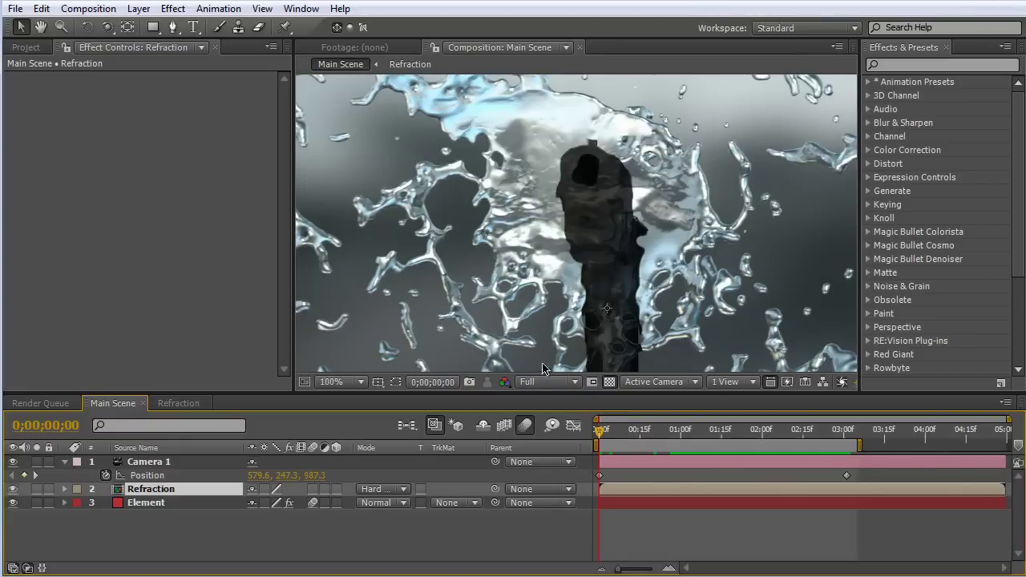
# Move to frame 0;00;00;18 and open the Watch composition from the Project panel.
pyautogui.moveTo(644, 431); pyautogui.dragTo(650, 430)
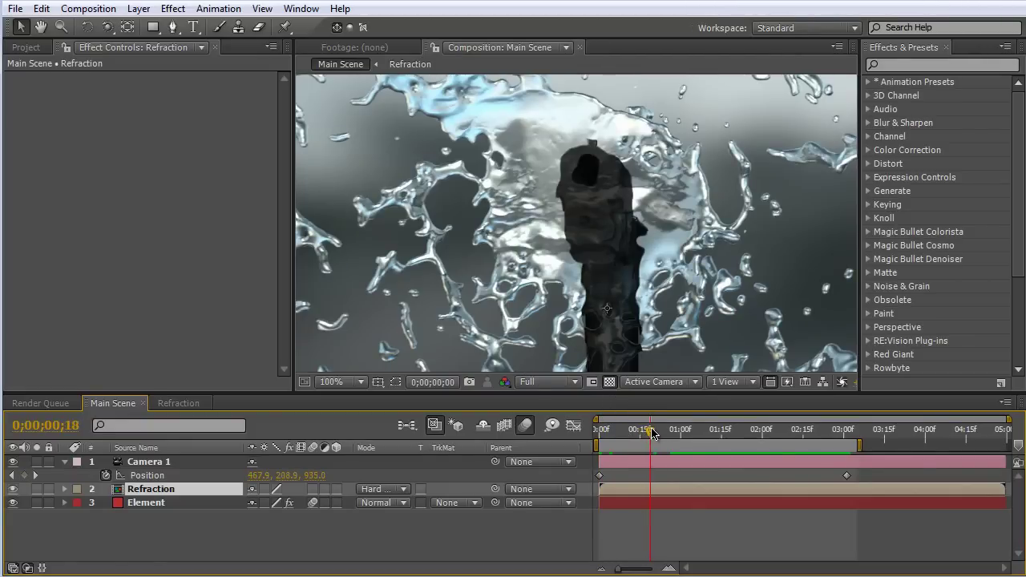
pyautogui.click(25, 48)
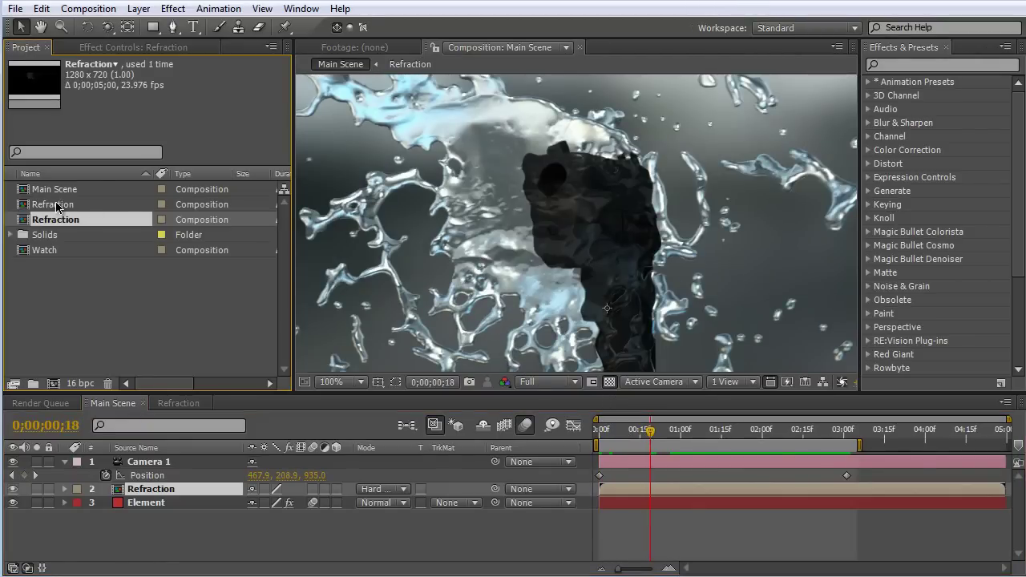
pyautogui.doubleClick(49, 253)
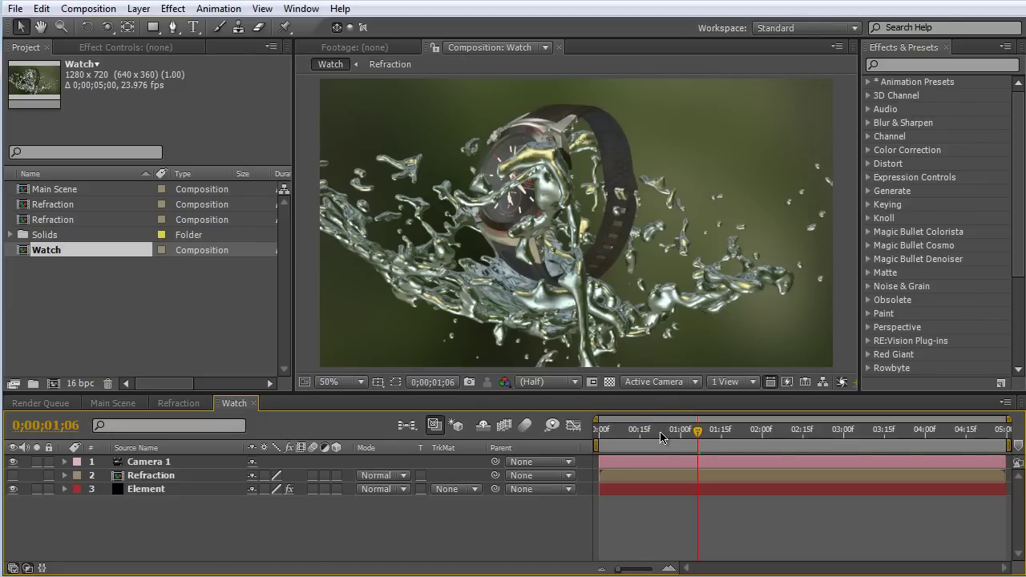
# Scrub back through the Watch comp's splash and select its Refraction layer.
pyautogui.moveTo(663, 433); pyautogui.dragTo(640, 430)
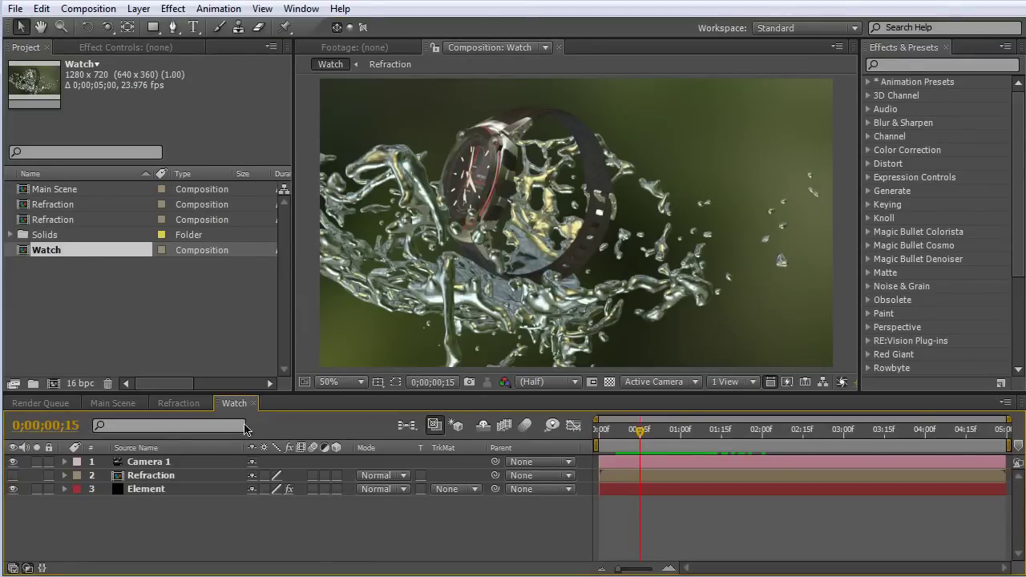
pyautogui.click(149, 477)
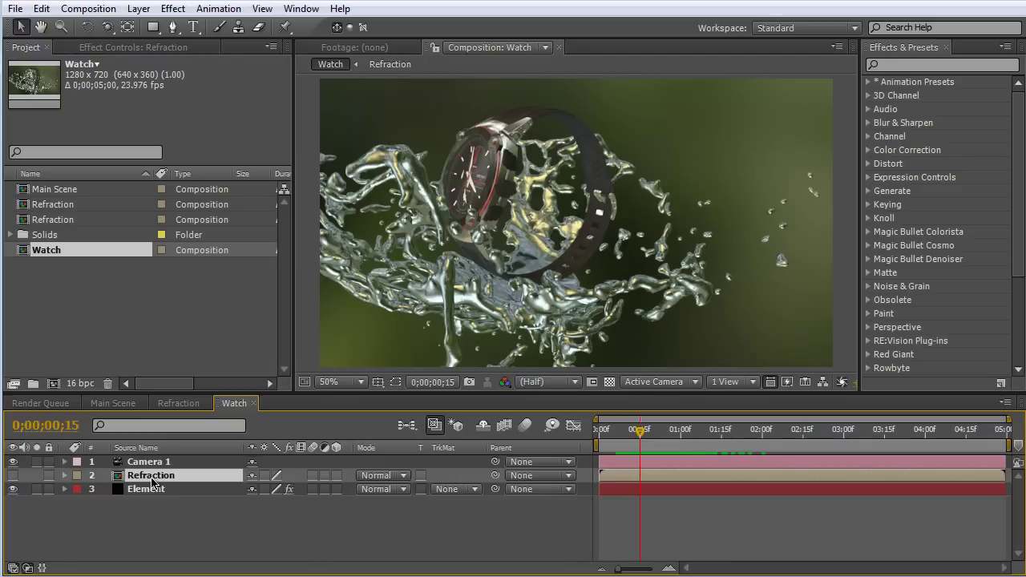
# Open the watch scene's Refraction precomp, select Splash Matte and advance to 0;00;01;01.
pyautogui.doubleClick(150, 477)
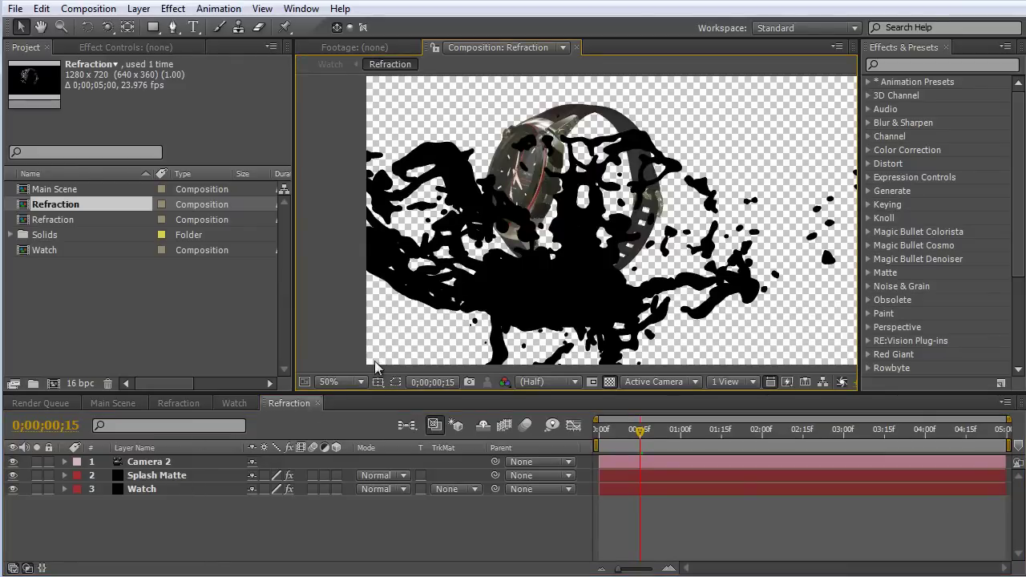
pyautogui.click(157, 478)
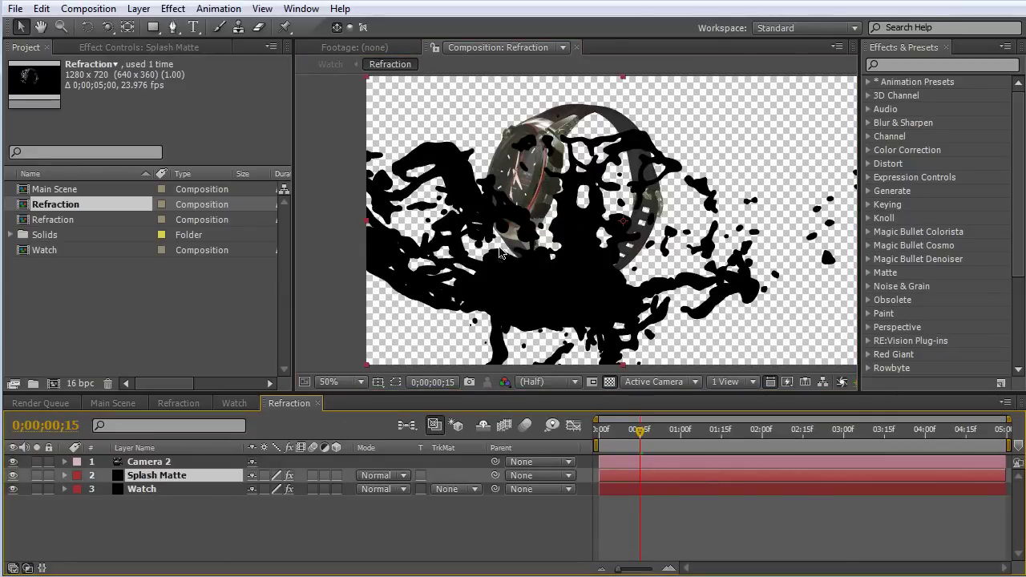
pyautogui.press('space')
pyautogui.press('space')
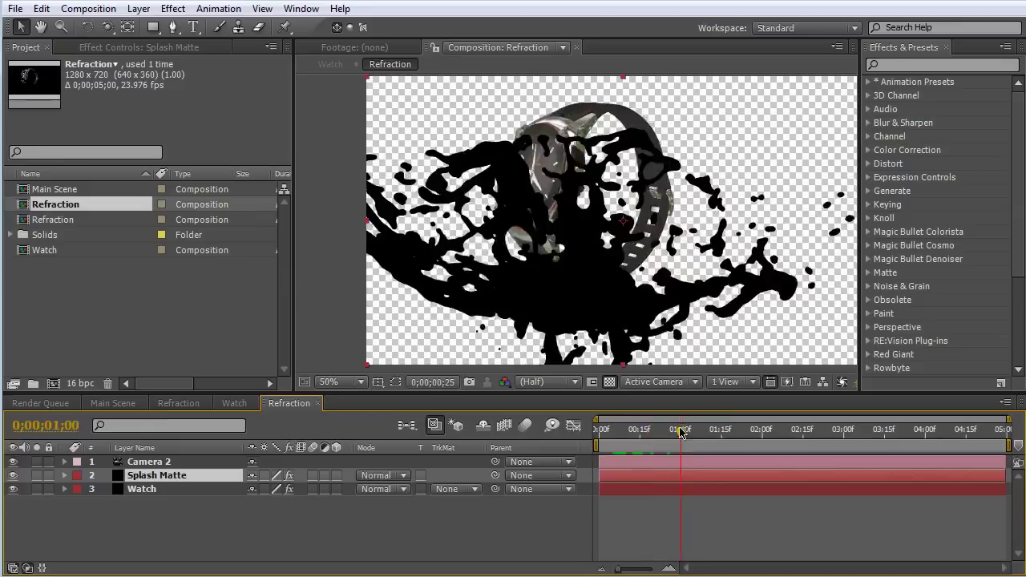
# Scrub earlier frames, then reselect Splash Matte and show its Effect Controls.
pyautogui.click(142, 494)
pyautogui.moveTo(673, 430); pyautogui.dragTo(633, 421)
pyautogui.click(185, 477)
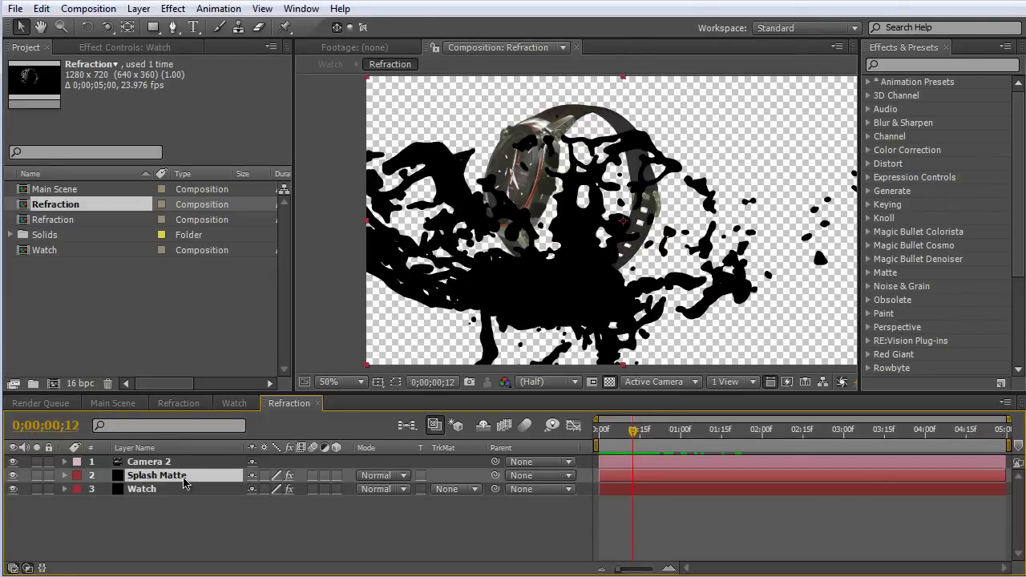
pyautogui.click(139, 47)
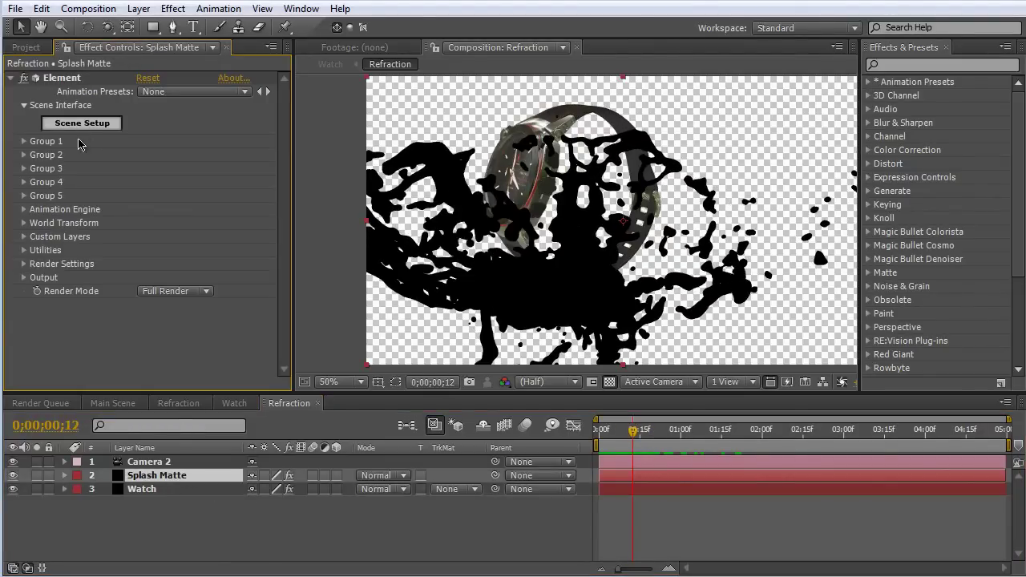
# Add the flat_box primitive beside liquid_03 in the splash scene and apply it.
pyautogui.click(83, 124)
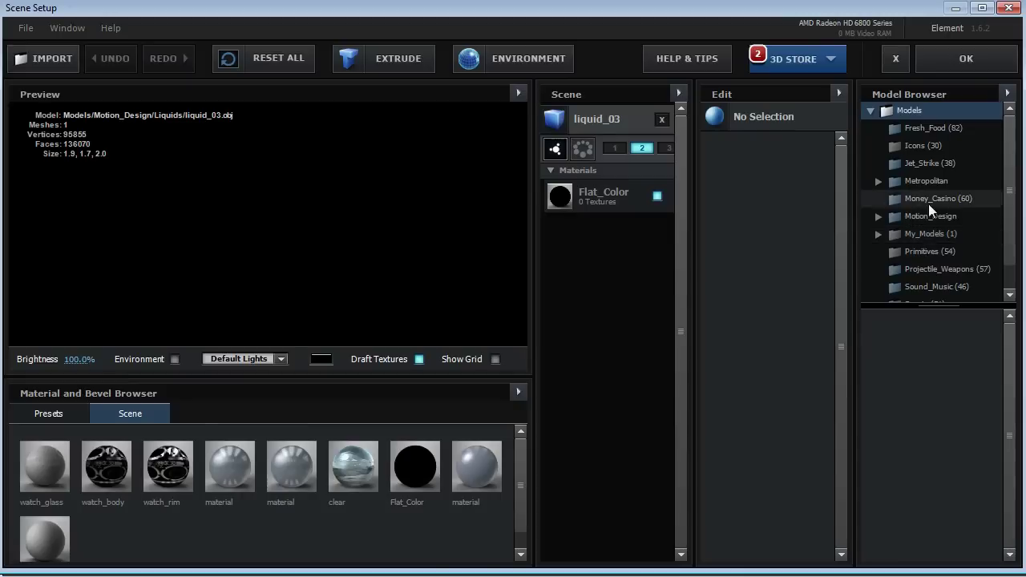
pyautogui.click(934, 252)
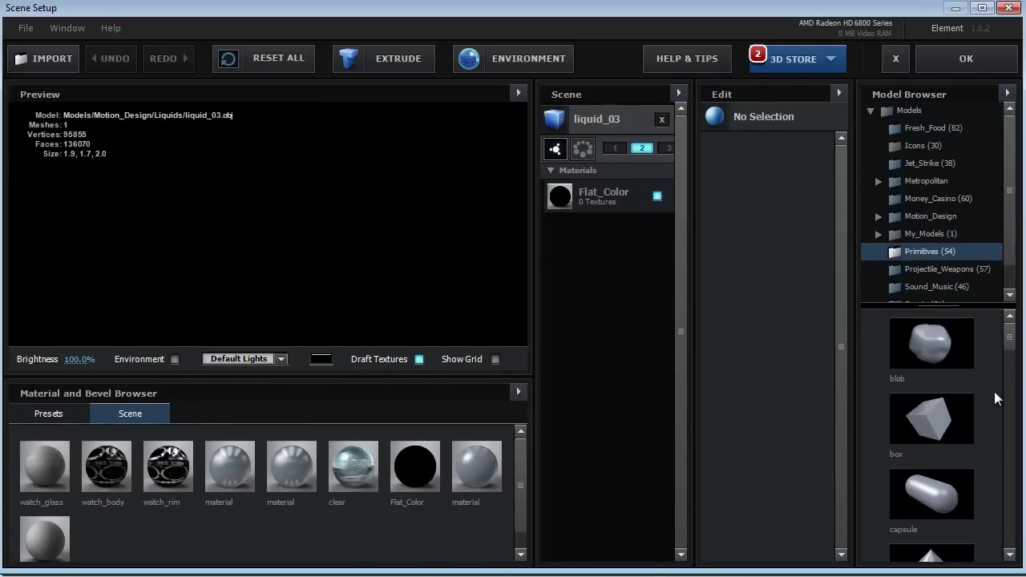
pyautogui.scroll(-5, 952, 369)
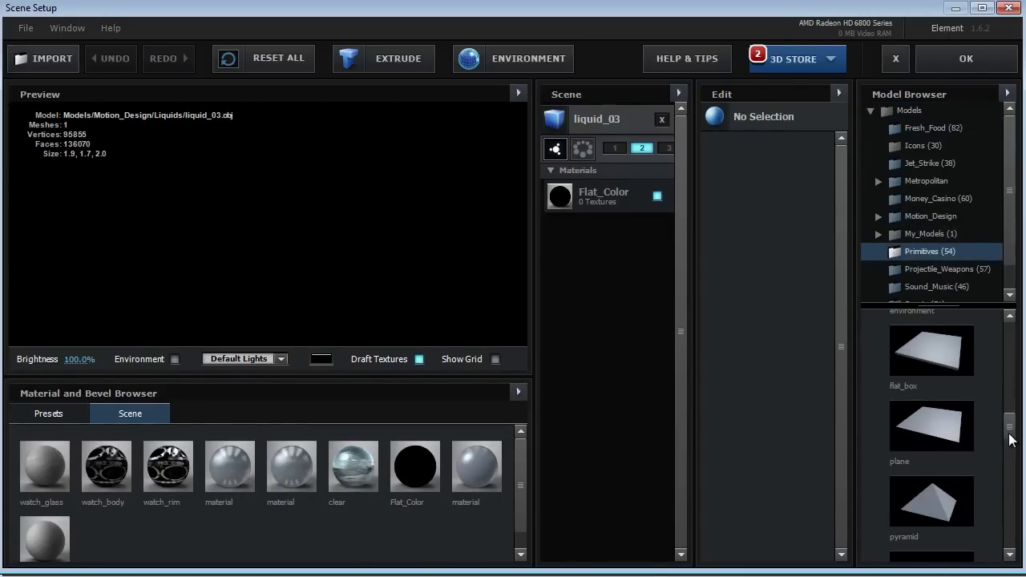
pyautogui.click(949, 358)
pyautogui.moveTo(304, 241)
pyautogui.mouseDown()
pyautogui.moveTo(314, 219)
pyautogui.moveTo(317, 244)
pyautogui.mouseUp()
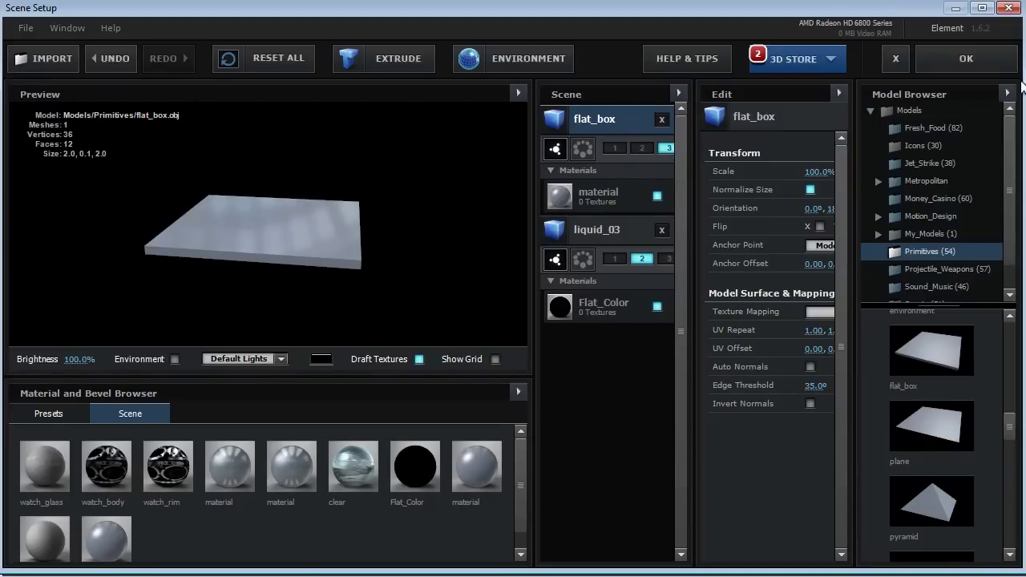
pyautogui.click(960, 63)
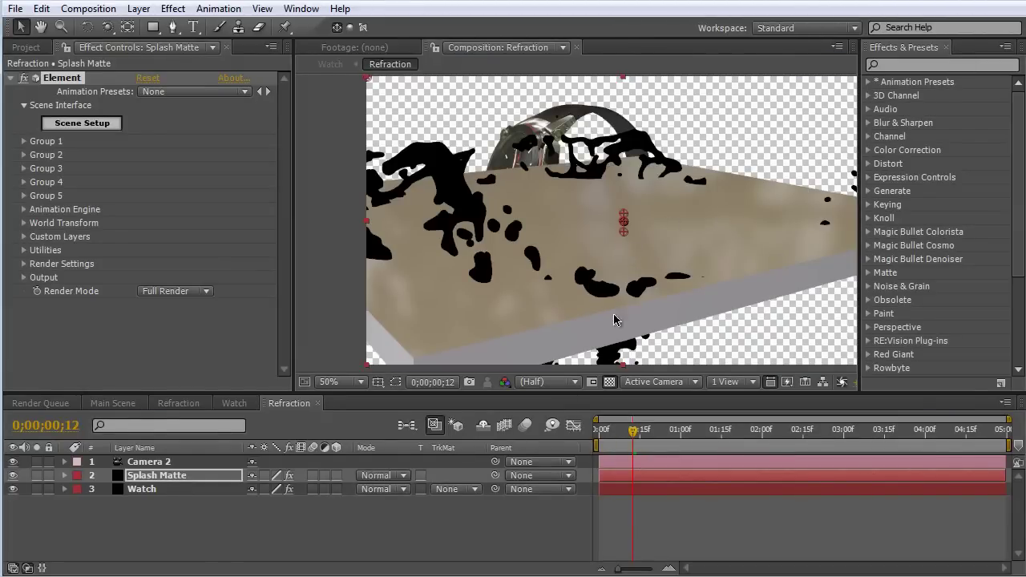
# In Custom View 1, give Group 3's plane X rotation 90° and Z position -110.
pyautogui.click(656, 382)
pyautogui.click(665, 560)
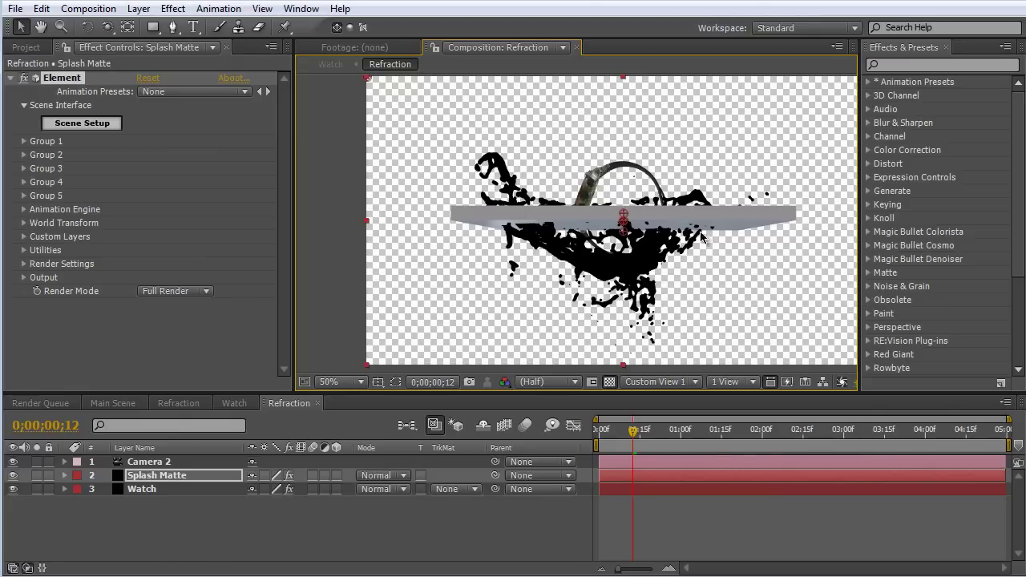
pyautogui.click(25, 169)
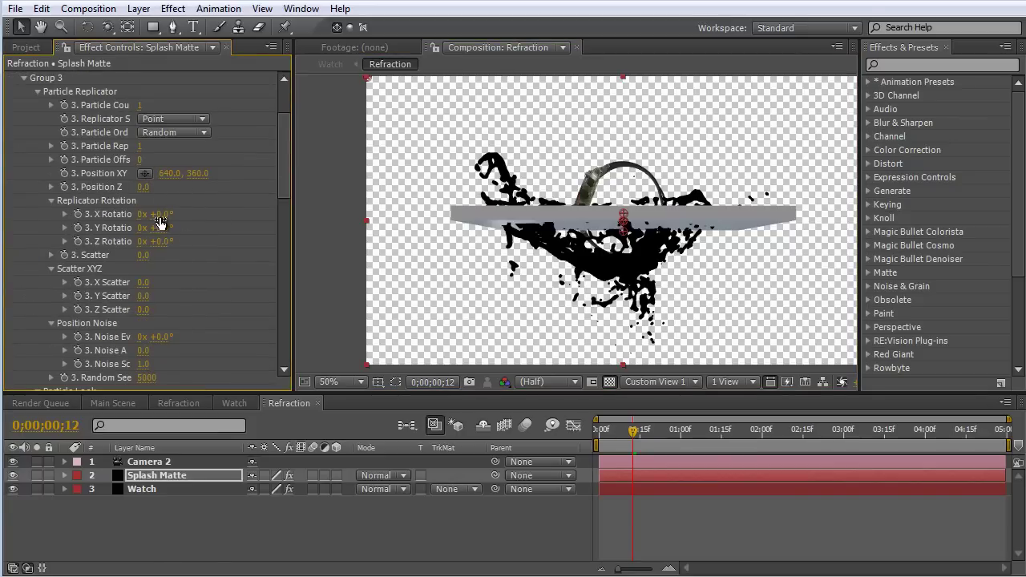
pyautogui.moveTo(166, 214); pyautogui.dragTo(235, 218)
pyautogui.moveTo(143, 192)
pyautogui.mouseDown()
pyautogui.moveTo(129, 190)
pyautogui.moveTo(137, 189)
pyautogui.mouseUp()
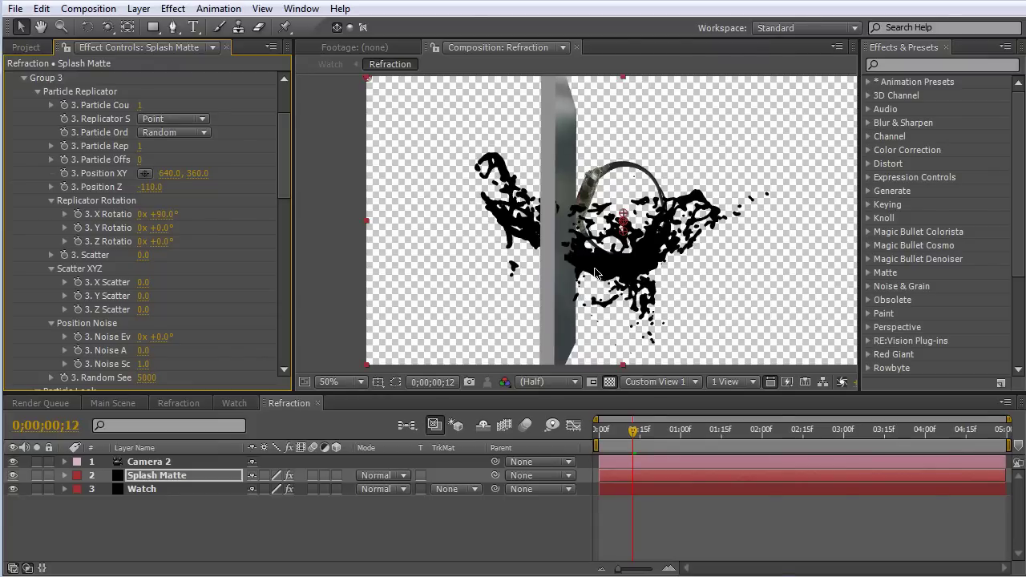
# Orbit the camera view to check the plane's placement and reopen Element's Scene Setup.
pyautogui.press('c')
pyautogui.moveTo(552, 239); pyautogui.dragTo(340, 207)
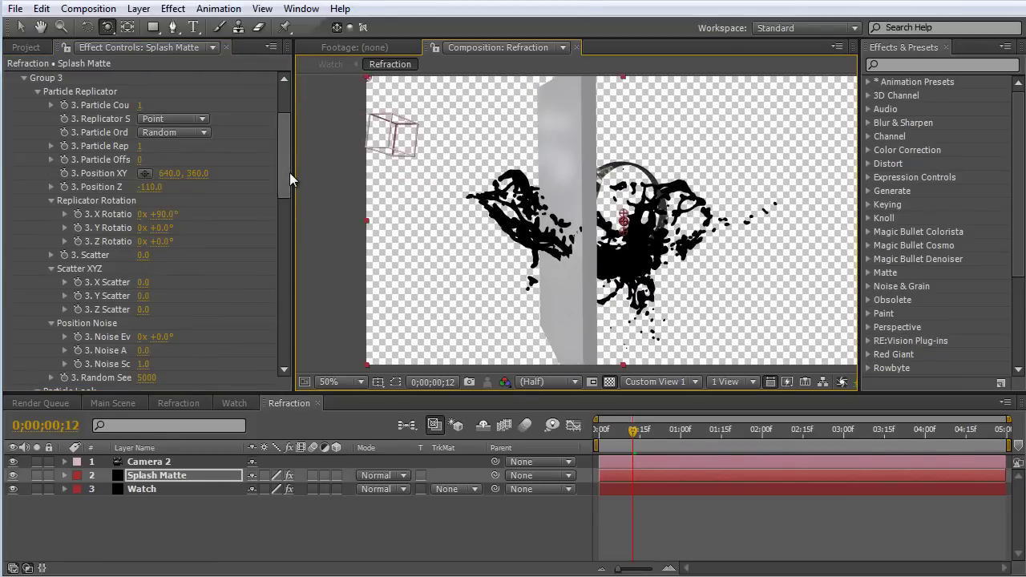
pyautogui.scroll(5, 289, 173)
pyautogui.click(108, 123)
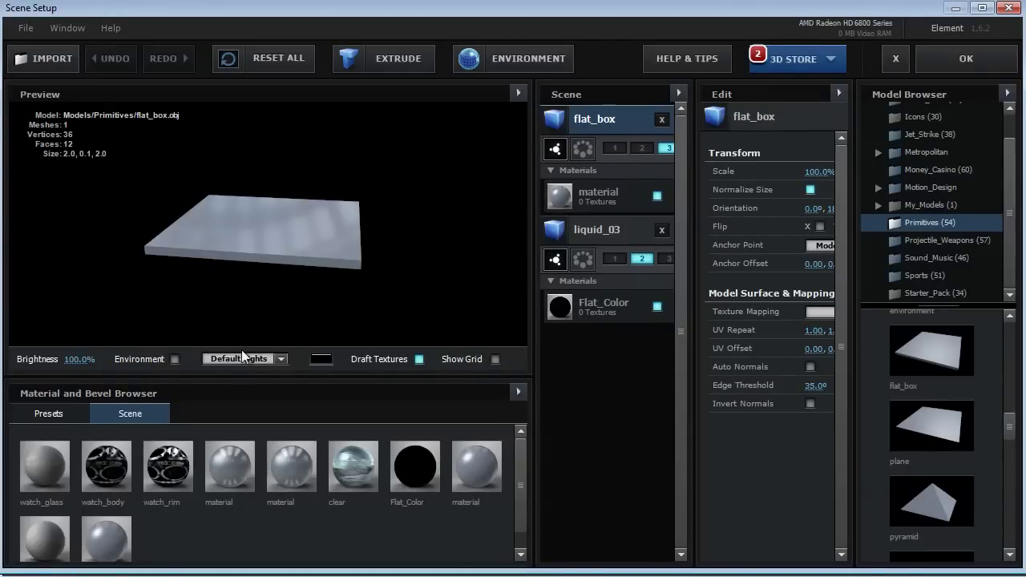
# Apply the Matte_Shadow preset material to flat_box and accept the scene.
pyautogui.click(76, 412)
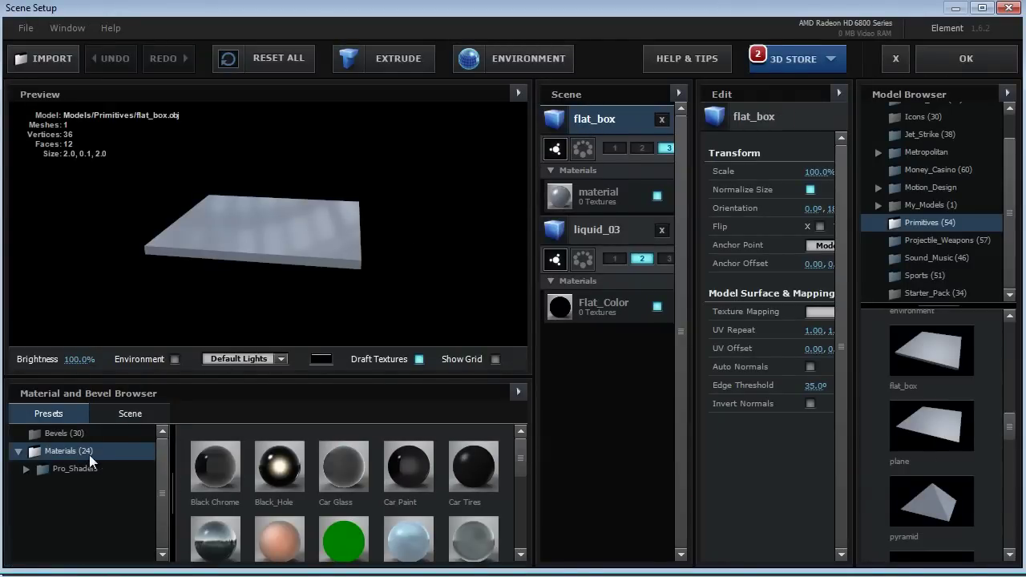
pyautogui.moveTo(522, 459); pyautogui.dragTo(335, 246)
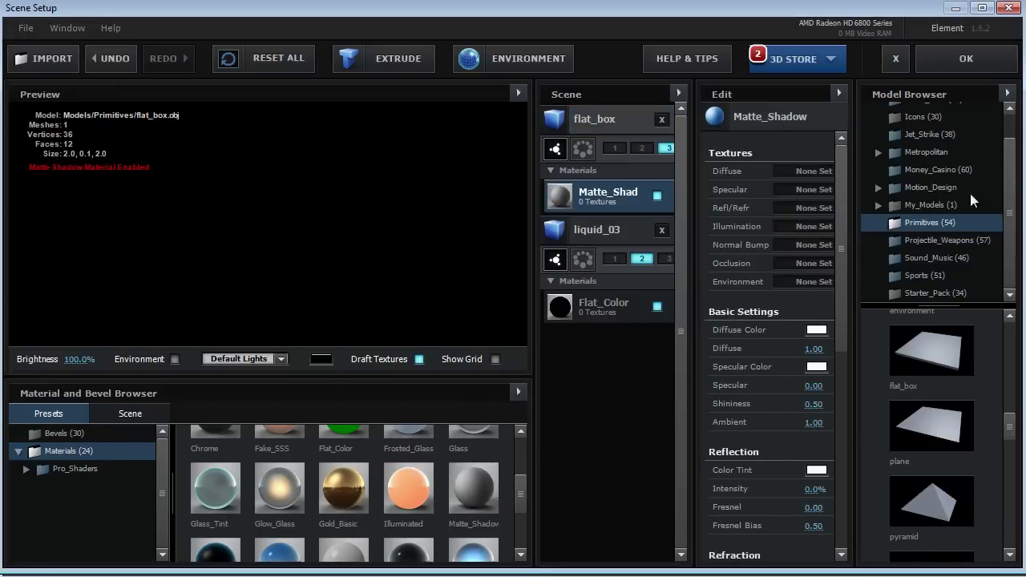
pyautogui.click(931, 57)
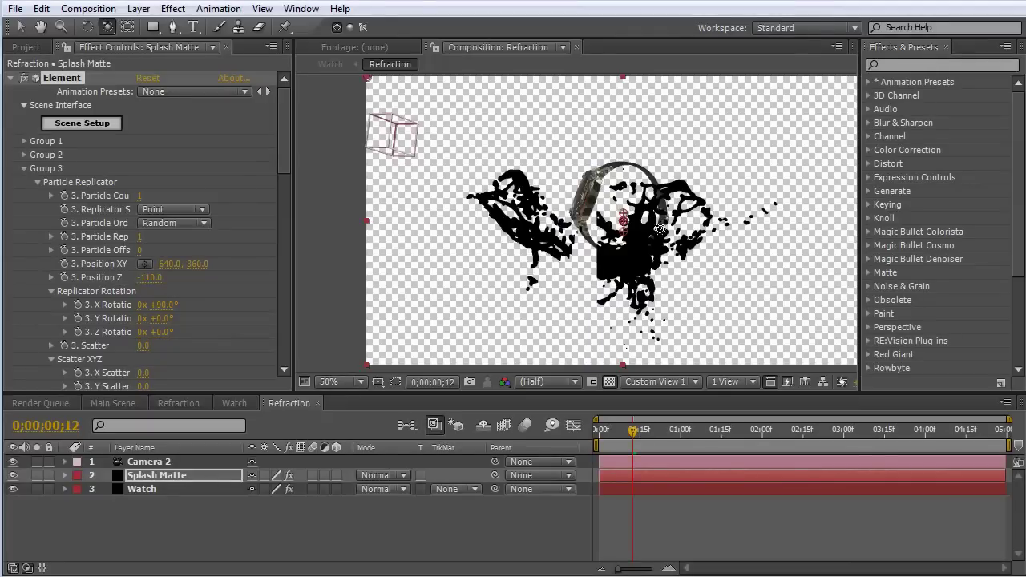
# Switch the viewer to Active Camera and jump ahead to the splash frames.
pyautogui.click(638, 380)
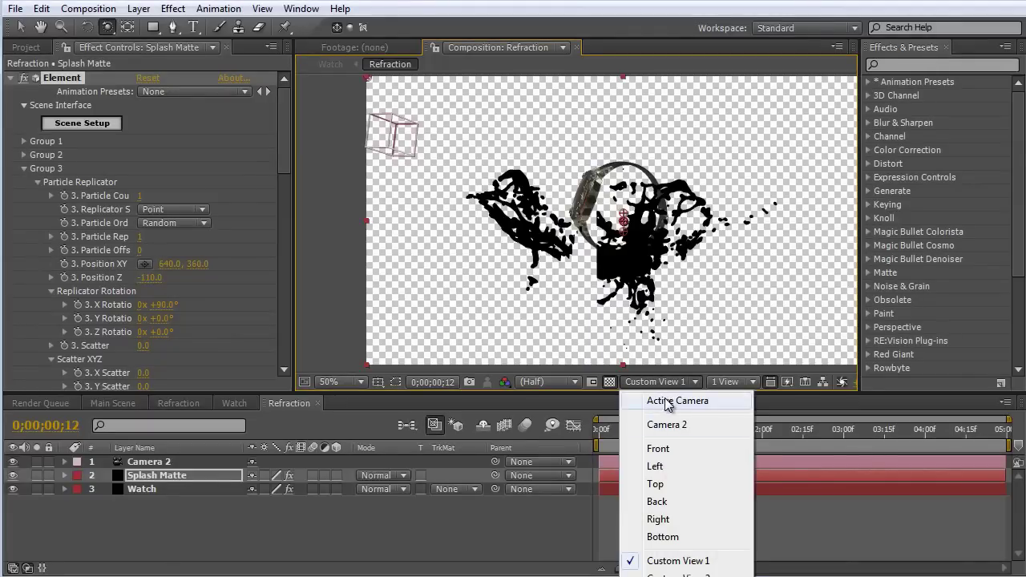
pyautogui.click(641, 398)
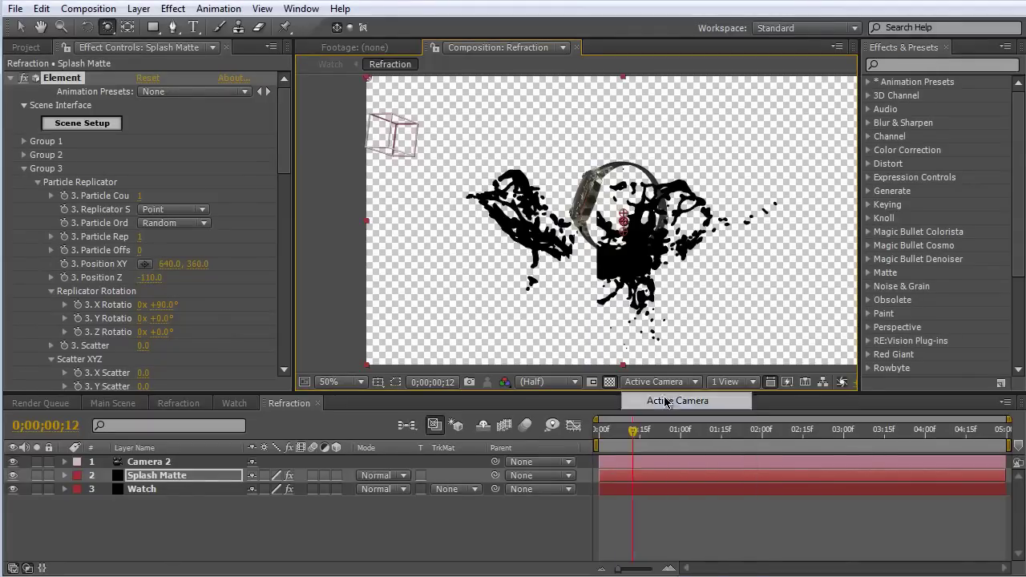
pyautogui.click(605, 434)
pyautogui.moveTo(603, 434); pyautogui.dragTo(650, 431)
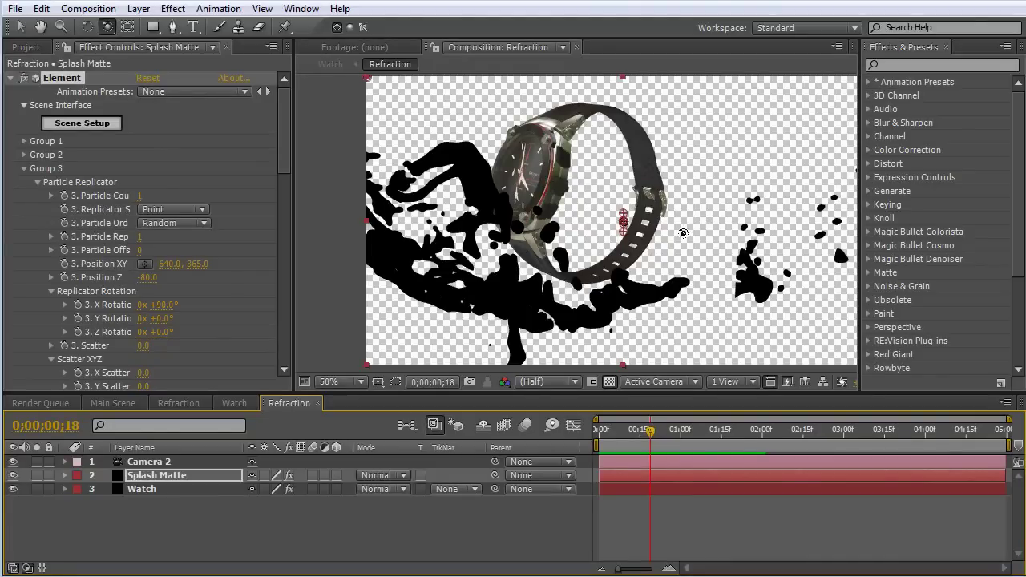
pyautogui.press('v')
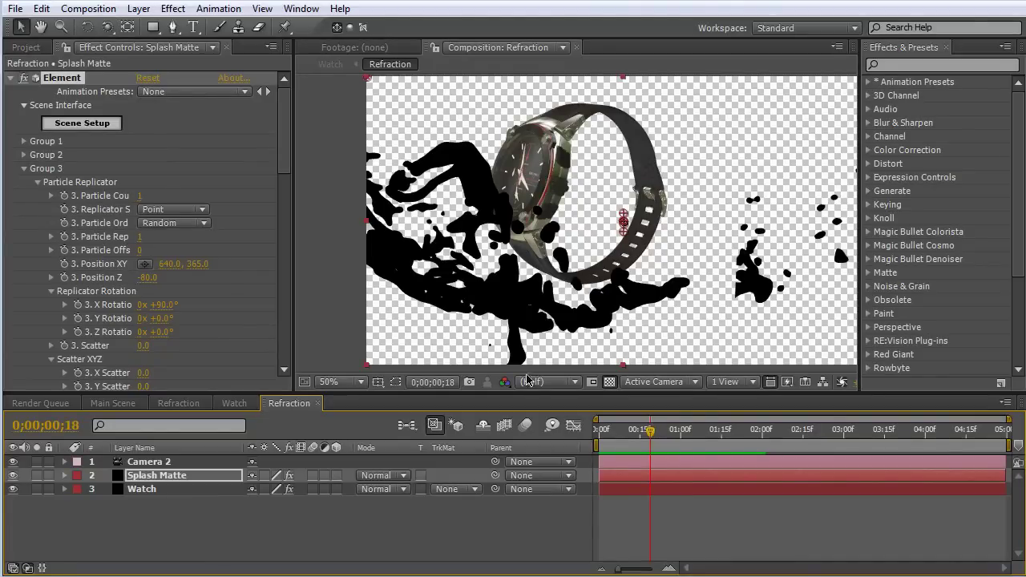
# Set the Watch layer's track matte to Alpha Matte 'Splash Matte' and preview later frames.
pyautogui.click(476, 489)
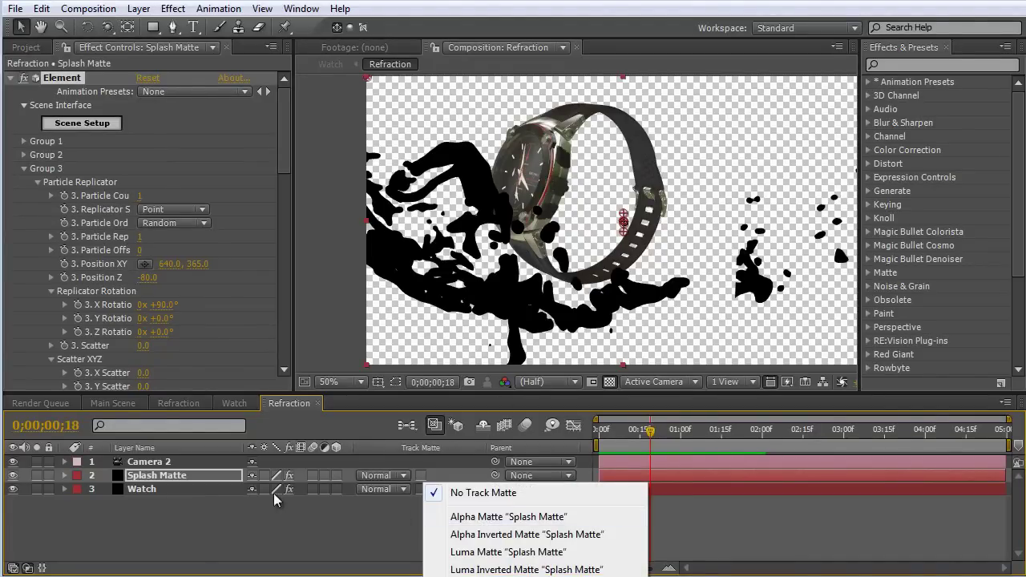
pyautogui.click(176, 479)
pyautogui.click(474, 489)
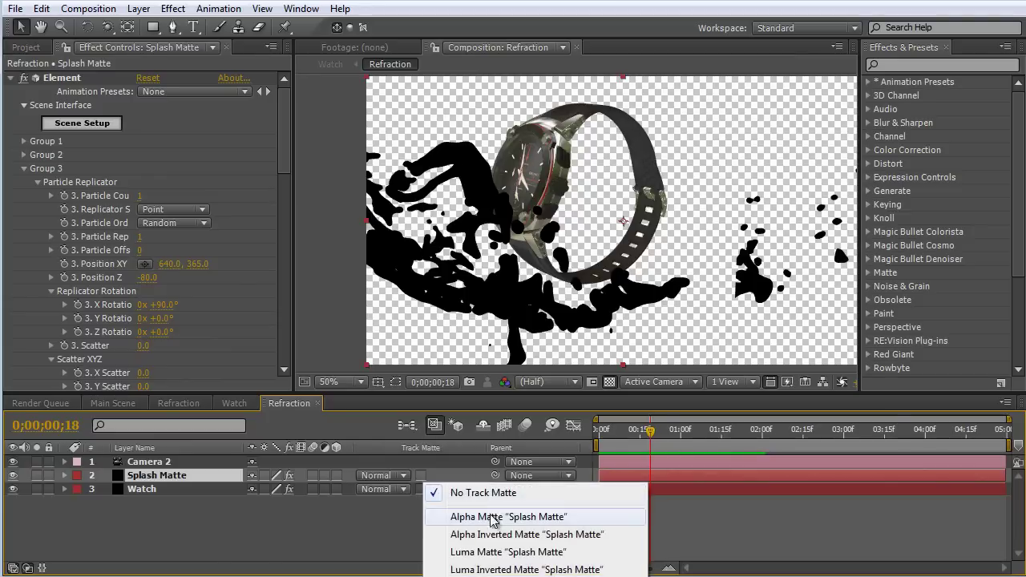
pyautogui.click(492, 517)
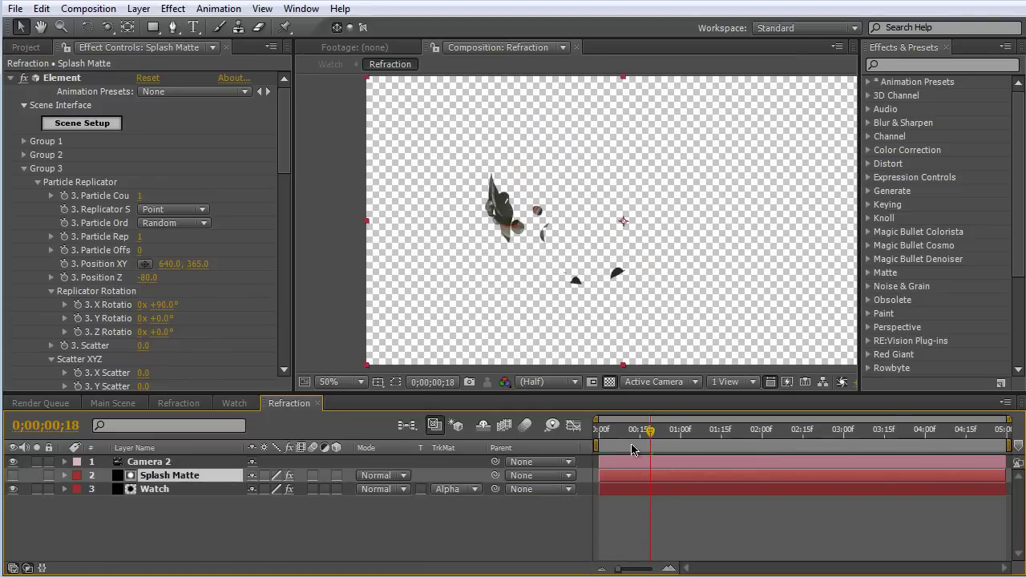
pyautogui.moveTo(648, 429); pyautogui.dragTo(678, 432)
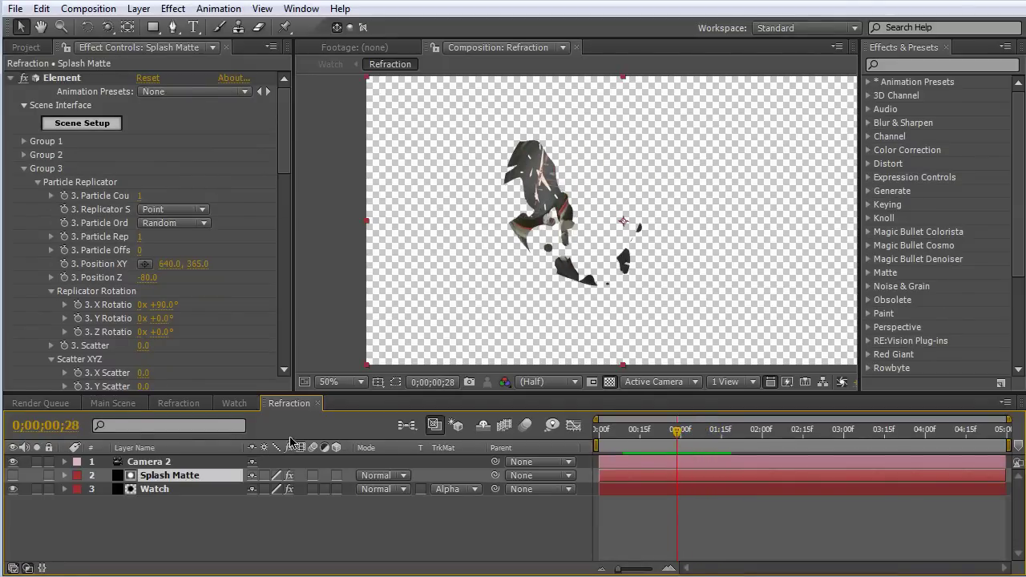
pyautogui.click(234, 403)
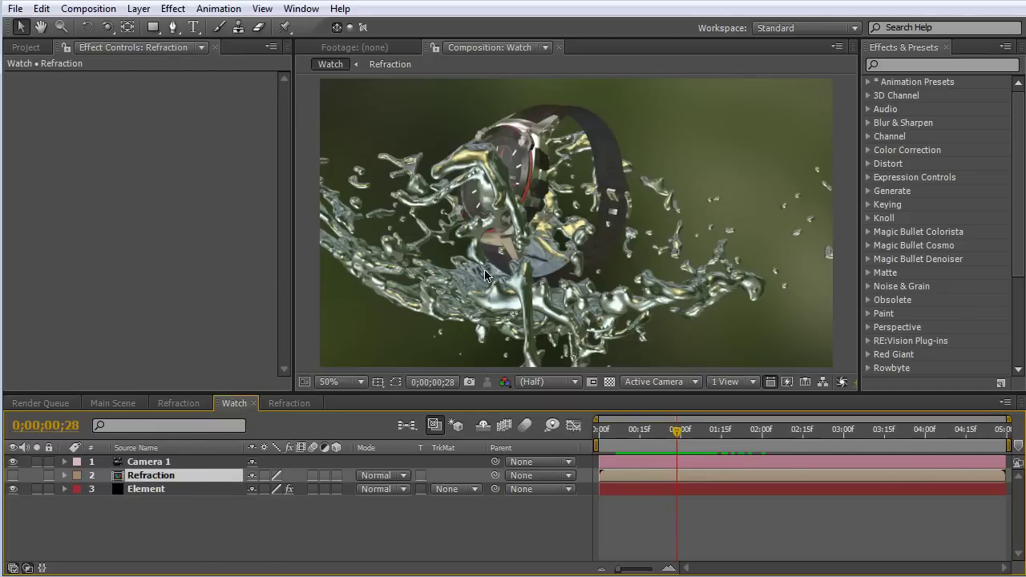
# Set the Refraction layer's blending mode to Hard Light and check it on earlier and later frames.
pyautogui.click(12, 476)
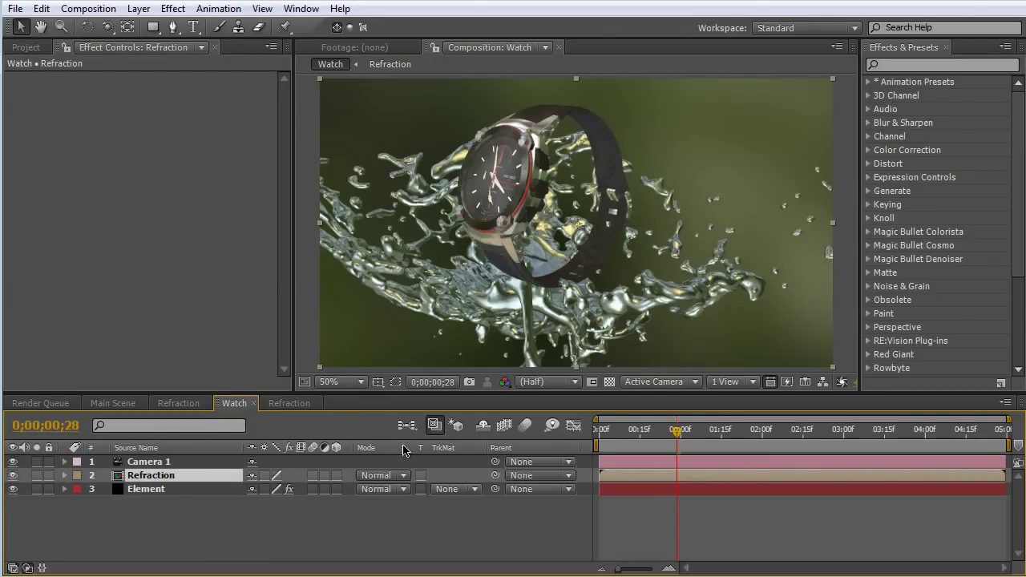
pyautogui.click(403, 475)
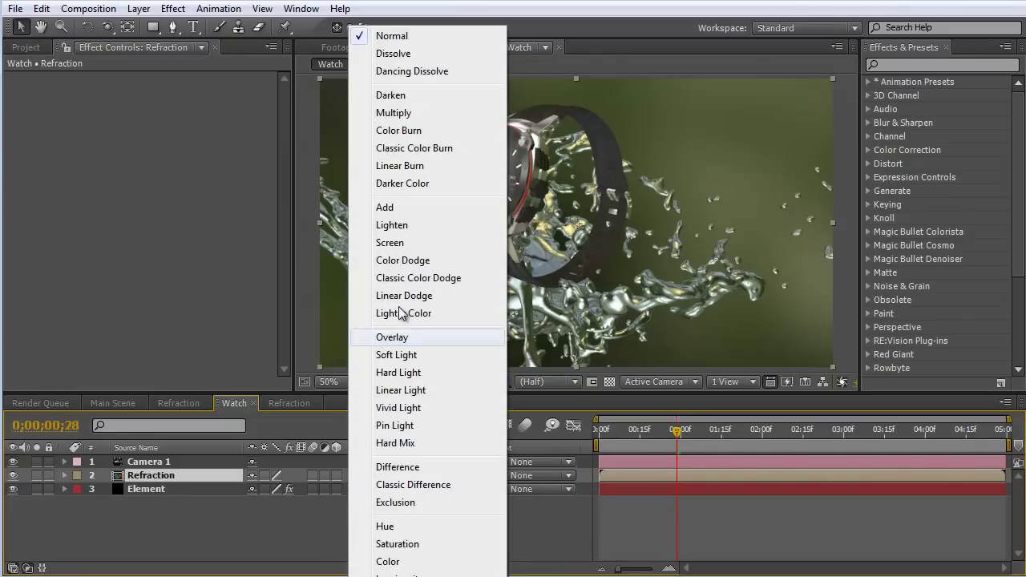
pyautogui.click(392, 374)
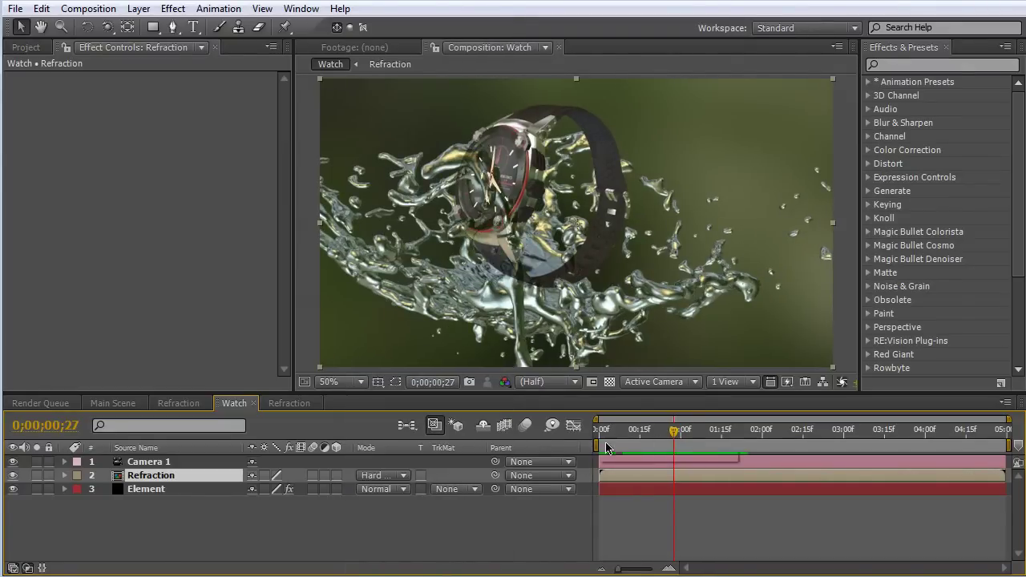
pyautogui.moveTo(677, 438)
pyautogui.mouseDown()
pyautogui.moveTo(641, 438)
pyautogui.moveTo(725, 441)
pyautogui.moveTo(673, 442)
pyautogui.mouseUp()
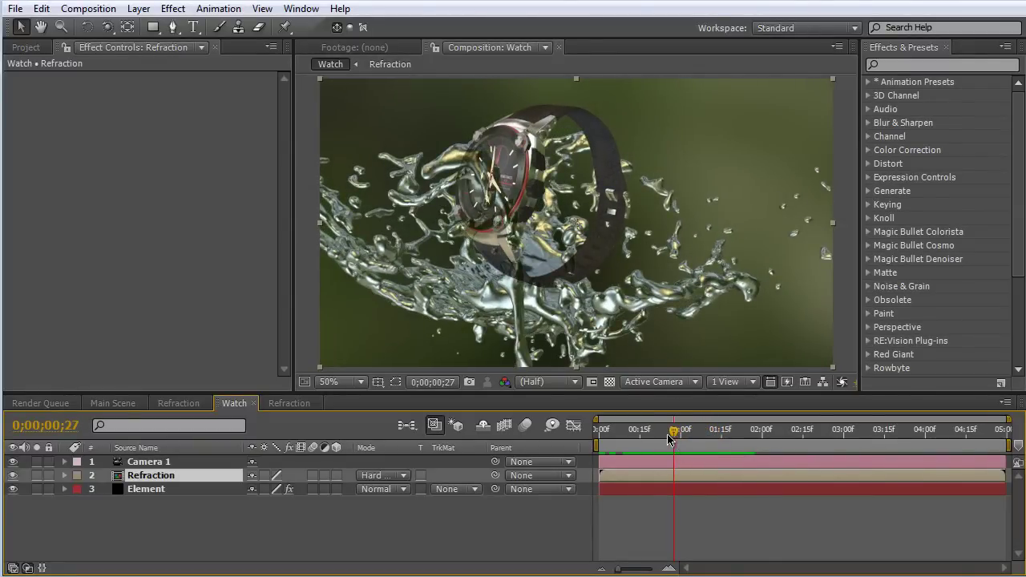
pyautogui.moveTo(670, 439); pyautogui.dragTo(684, 462)
pyautogui.doubleClick(163, 475)
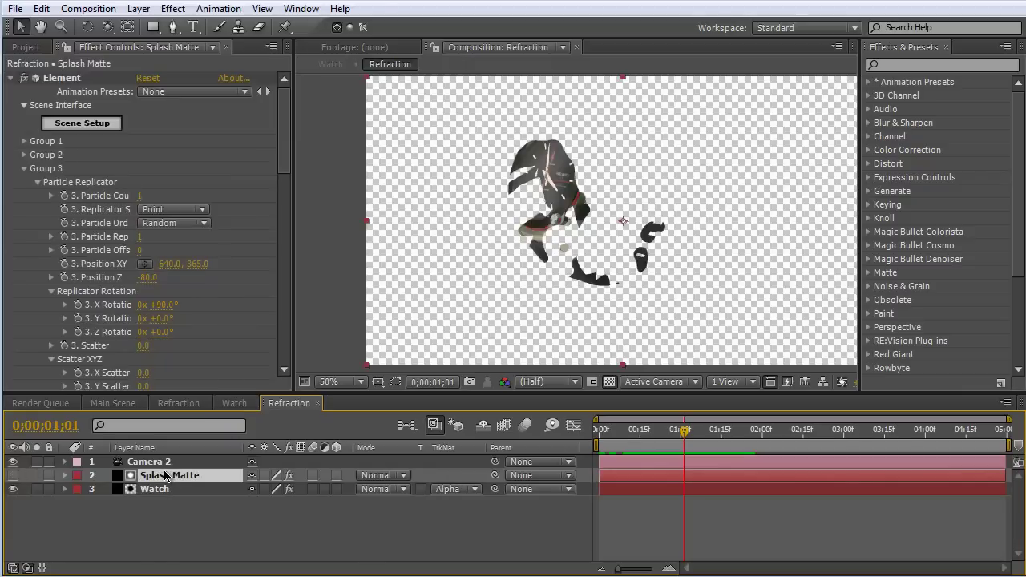
# Review the Watch layer's Curves and Turbulent Displace, then preview the Watch comp near 1;00 at 100%.
pyautogui.click(157, 489)
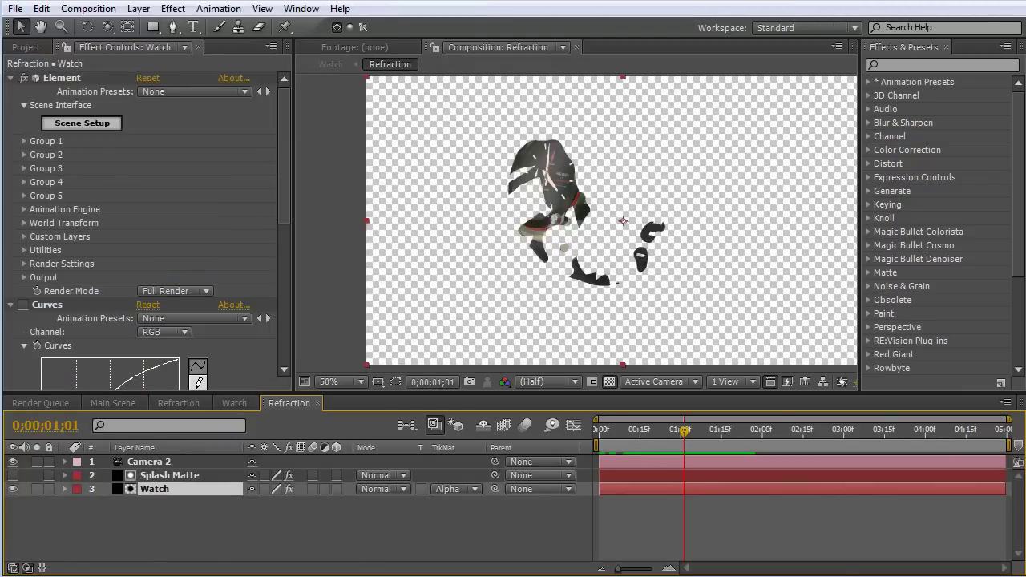
pyautogui.moveTo(287, 178); pyautogui.dragTo(293, 303)
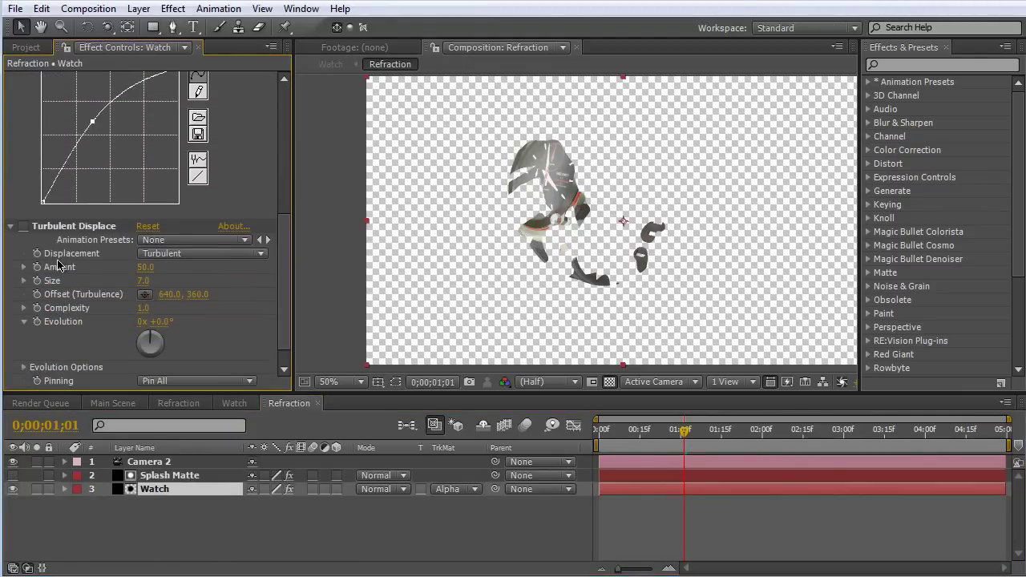
pyautogui.click(234, 403)
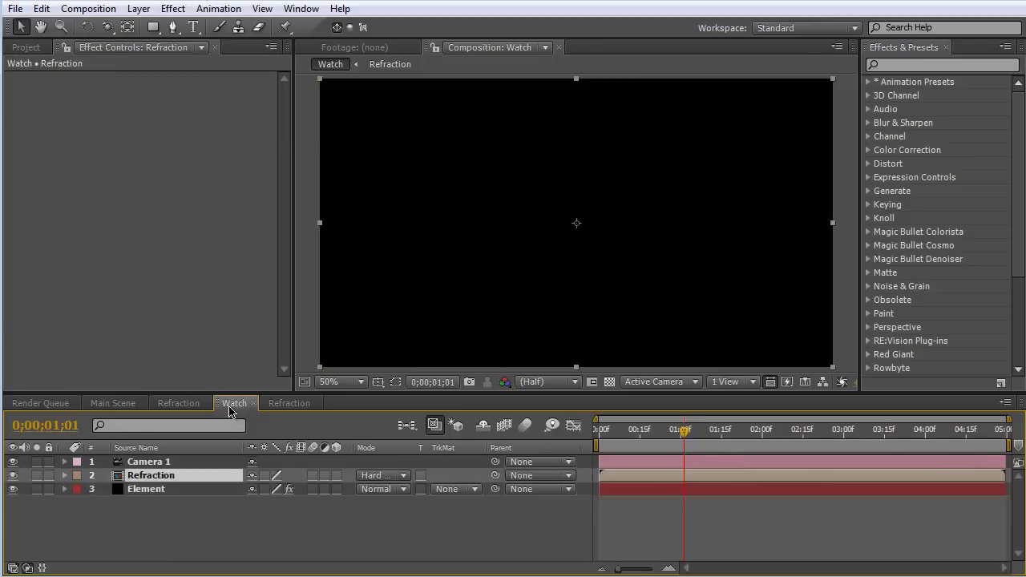
pyautogui.moveTo(683, 432)
pyautogui.mouseDown()
pyautogui.moveTo(646, 433)
pyautogui.moveTo(749, 432)
pyautogui.moveTo(650, 431)
pyautogui.moveTo(681, 431)
pyautogui.mouseUp()
pyautogui.scroll(2, 581, 188)
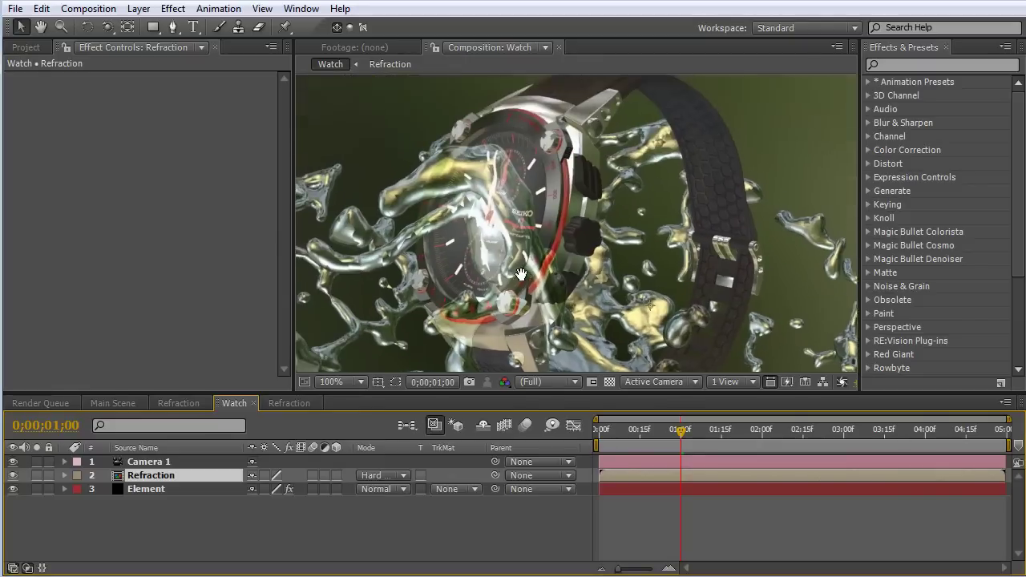